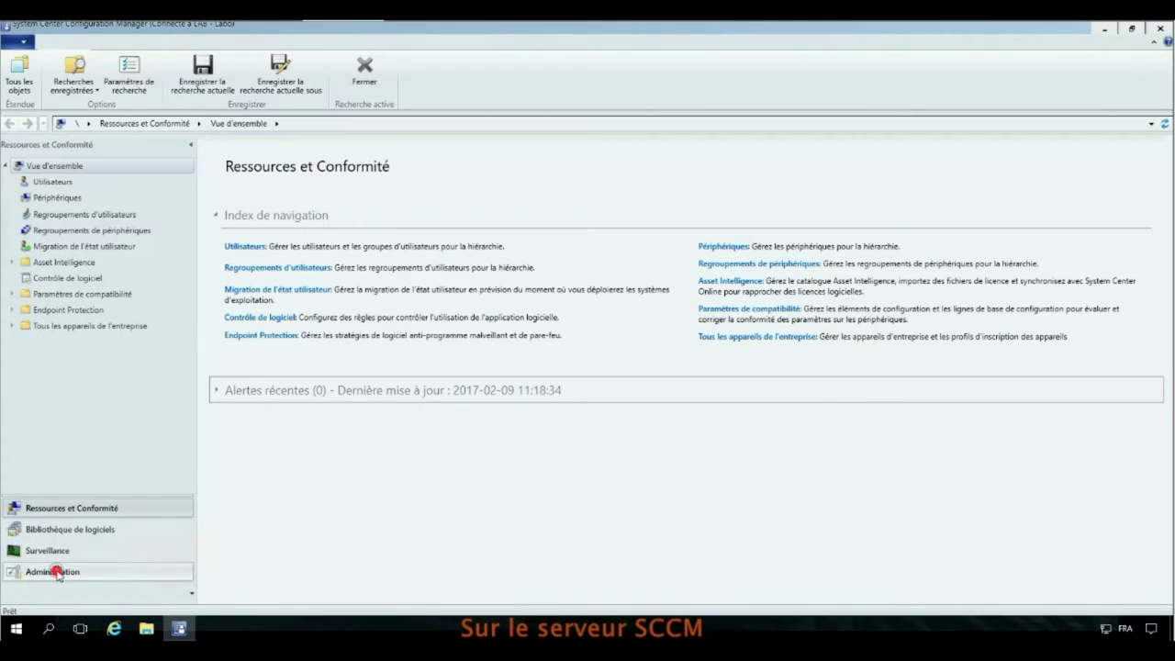
In Administration's Mises à jour et maintenance node, select the Configuration Manager 1610 update and check for updates
click(60, 574)
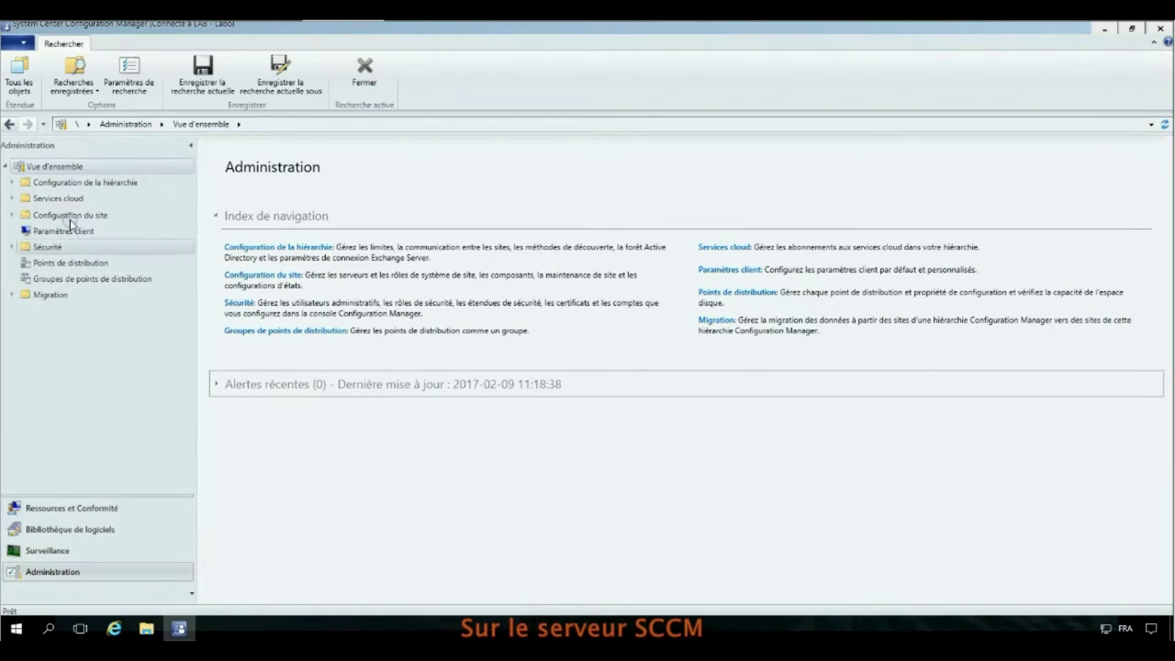
click(11, 198)
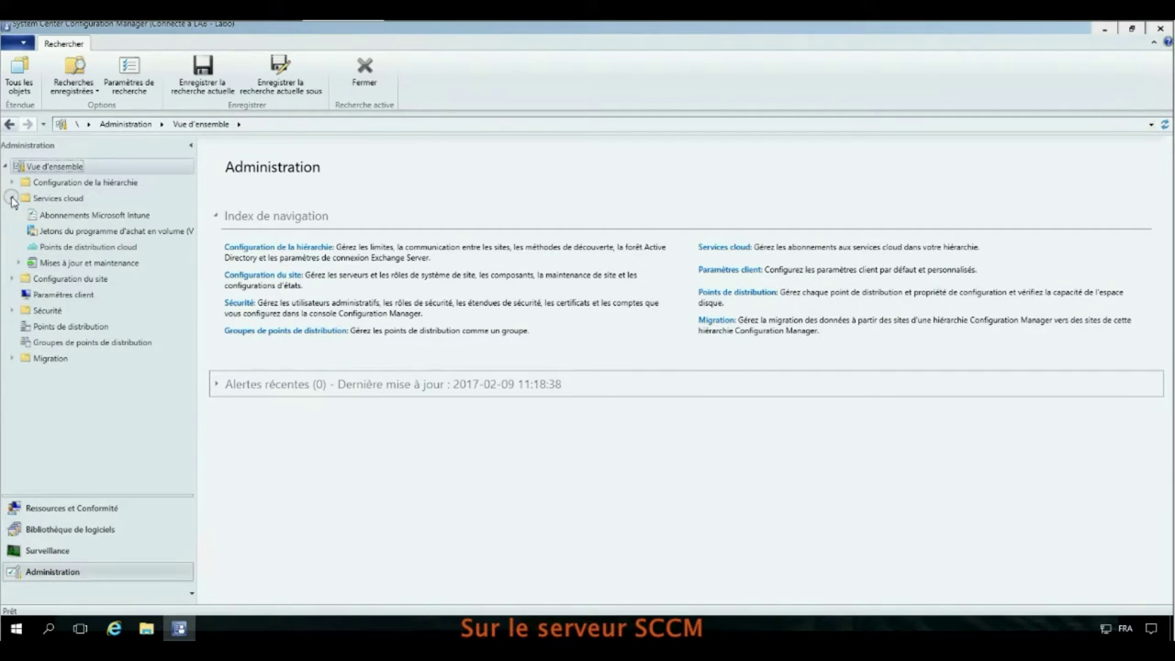
click(72, 264)
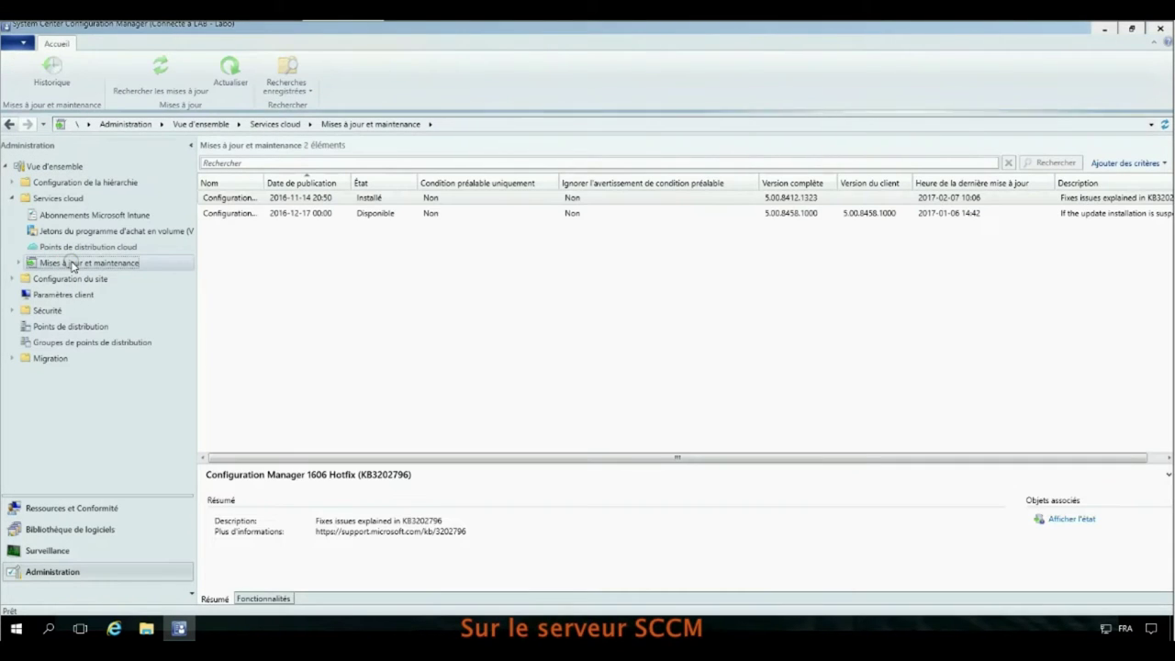
click(312, 214)
click(306, 215)
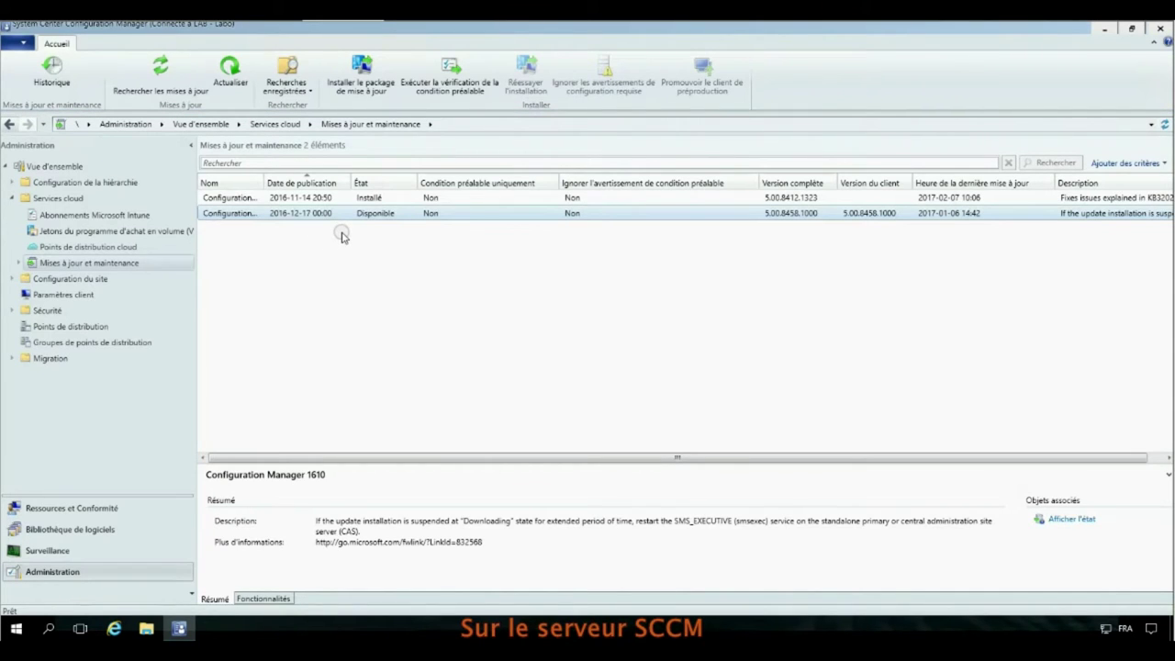
click(158, 89)
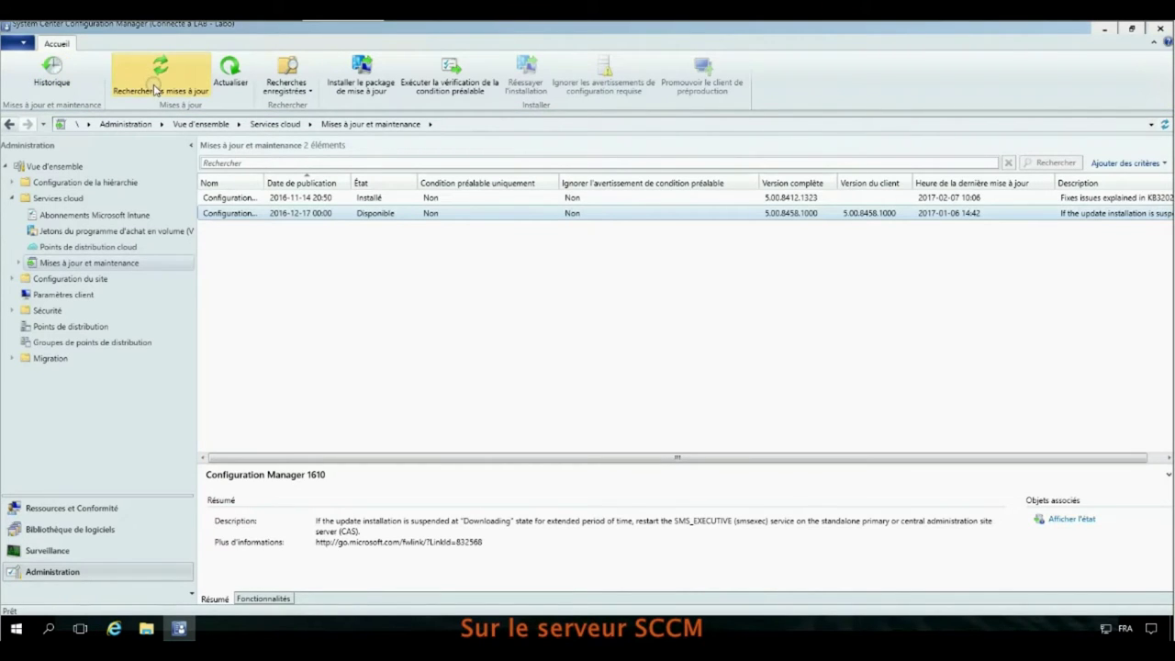
Start installing the Configuration Manager 1610 package, keeping the default features and the client option Mettre à niveau sans validation
click(380, 86)
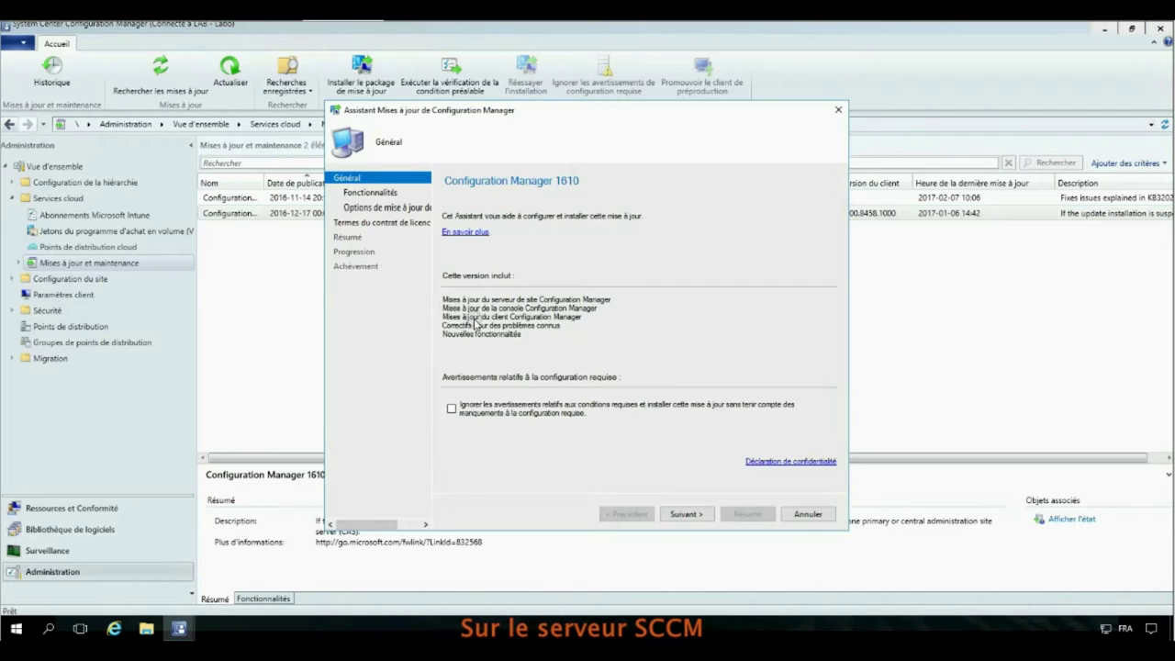
click(688, 515)
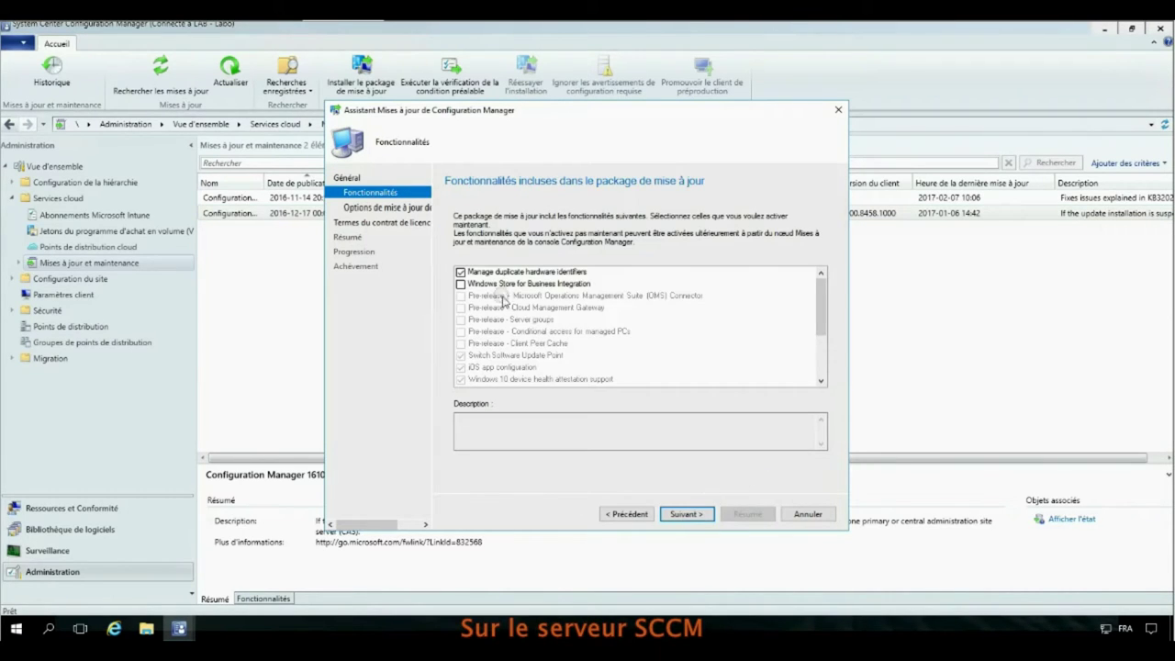
drag(822, 303, 816, 366)
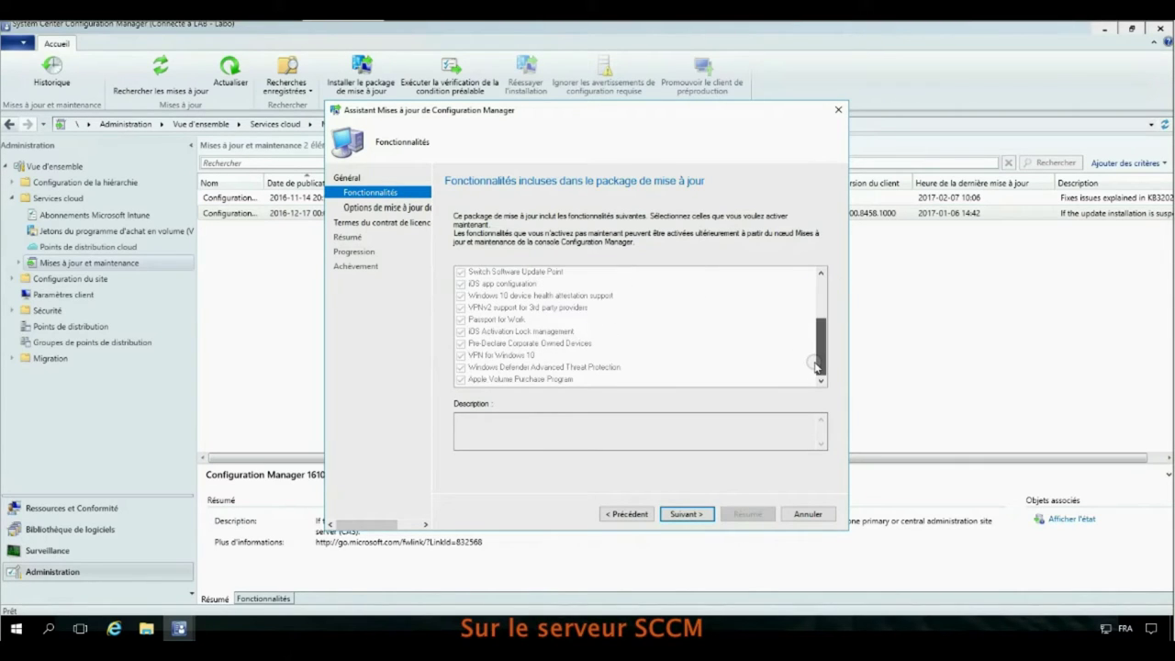
click(686, 514)
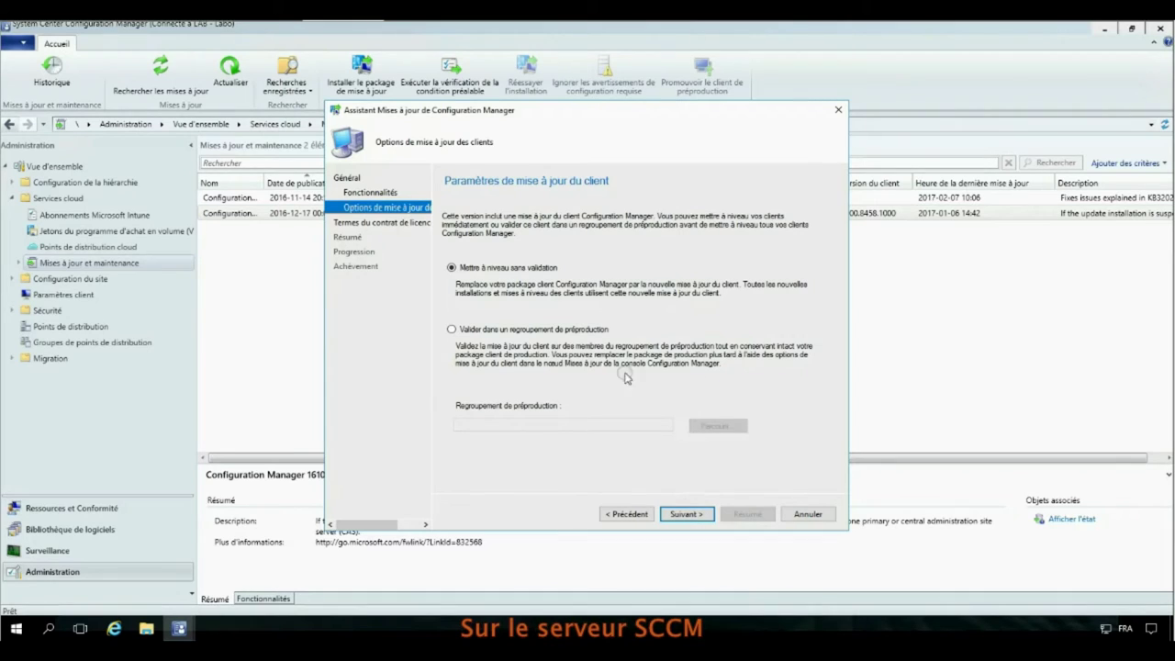
click(688, 515)
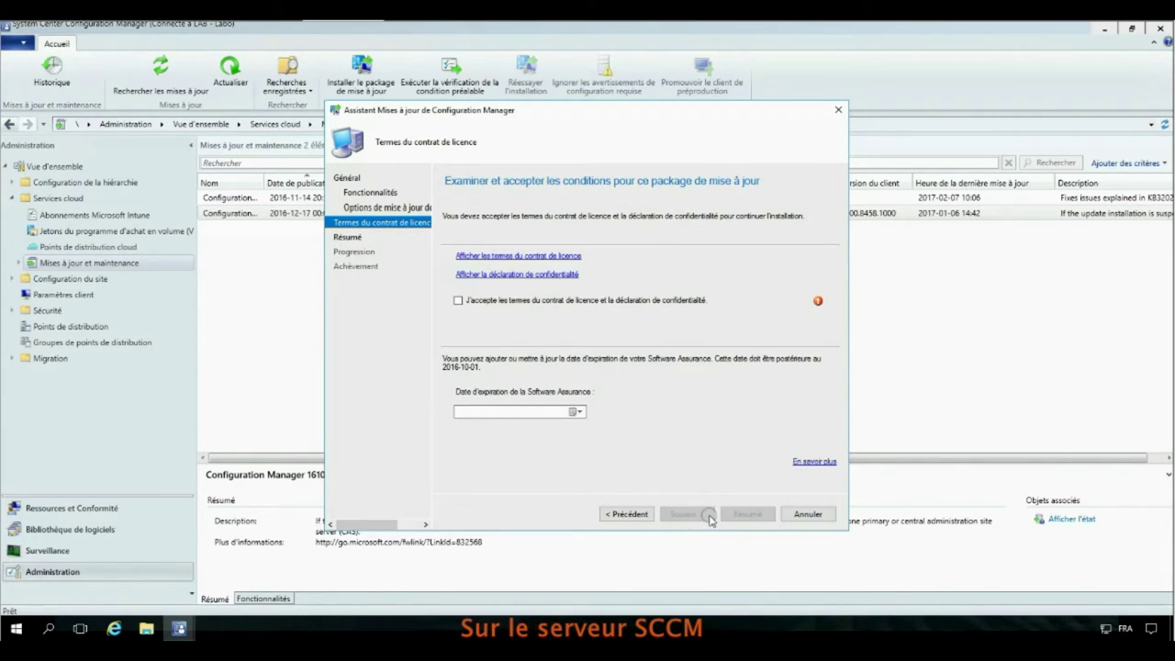
Accept the licence terms and privacy statement, confirm the summary and finish the Configuration Manager update wizard
click(457, 301)
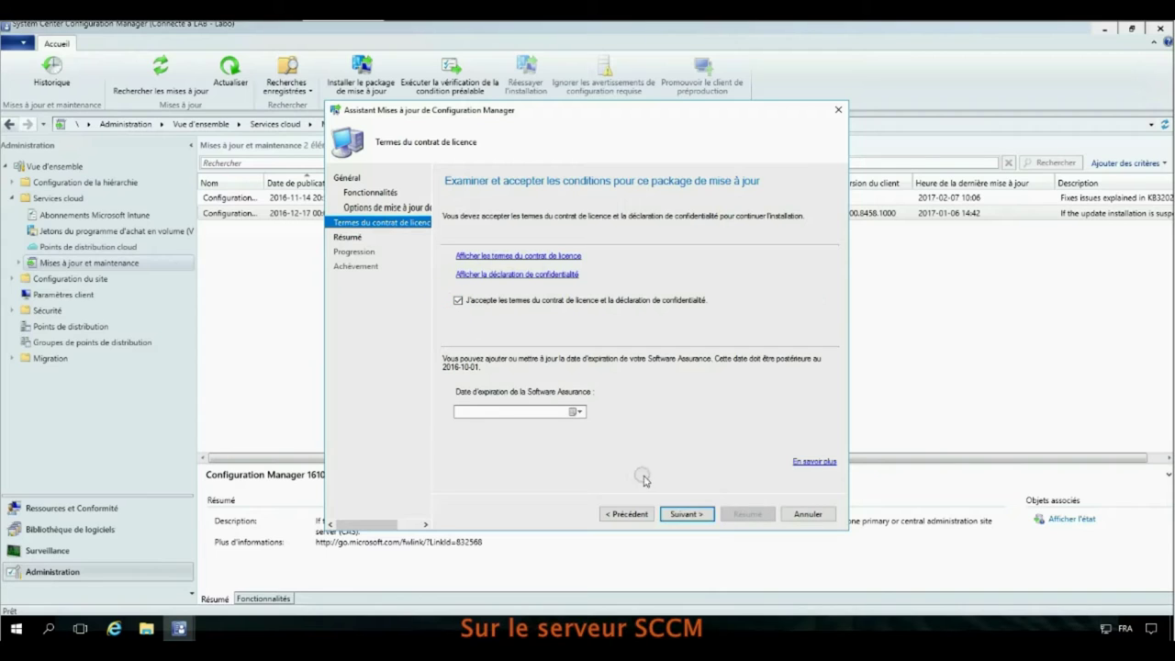
click(684, 514)
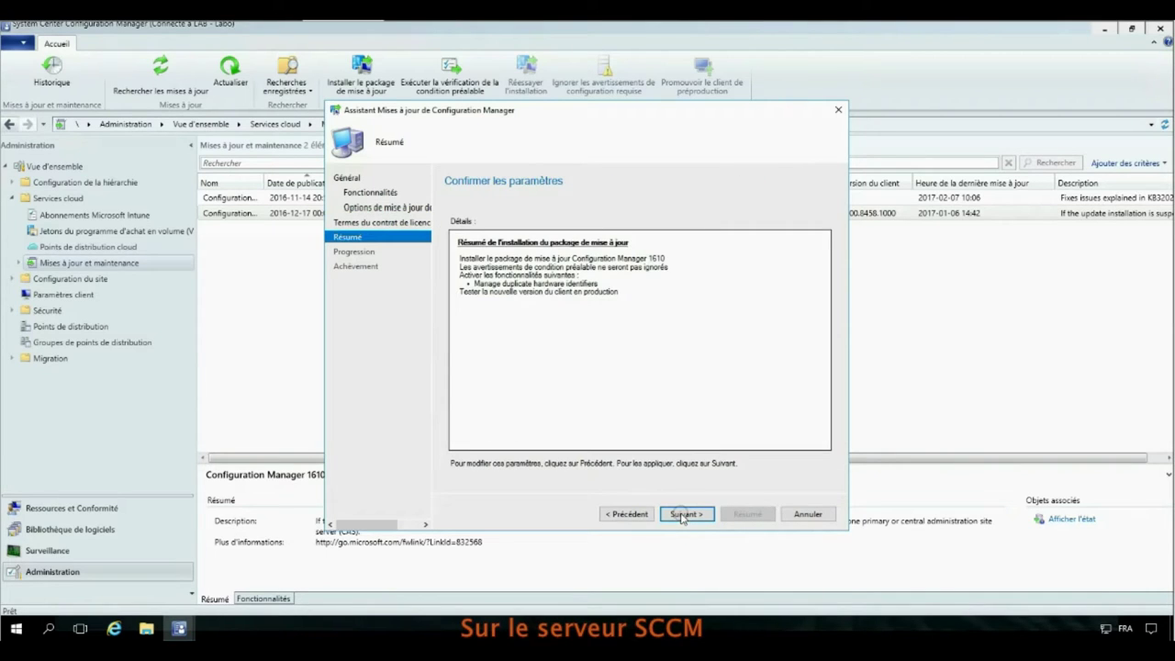
click(684, 515)
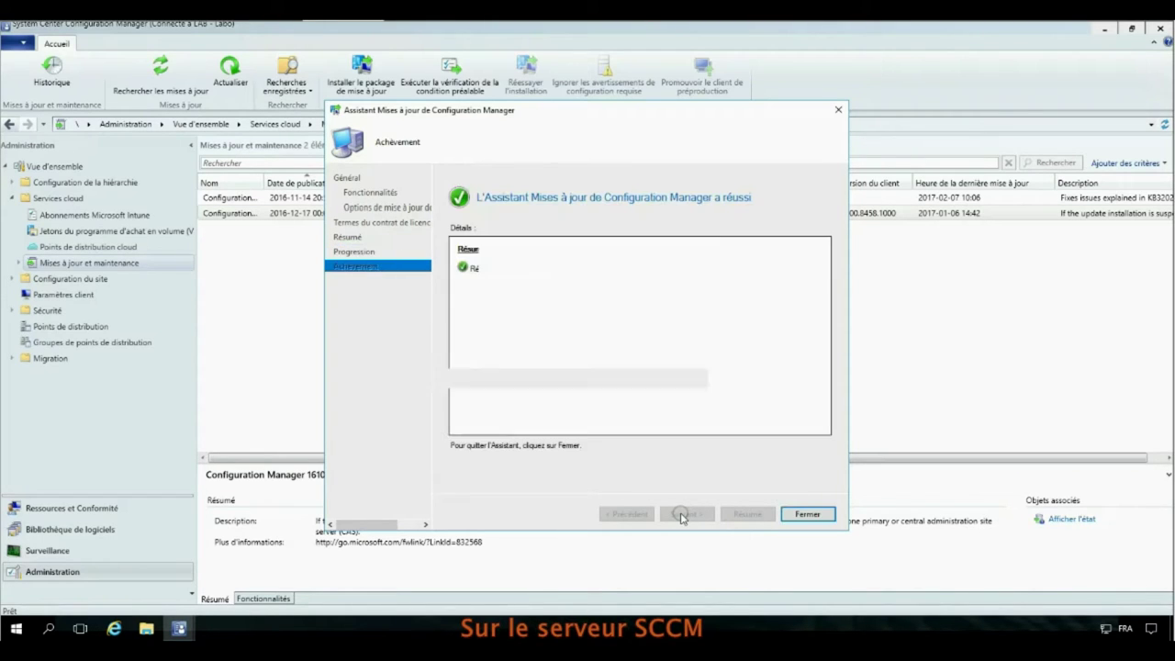
click(821, 517)
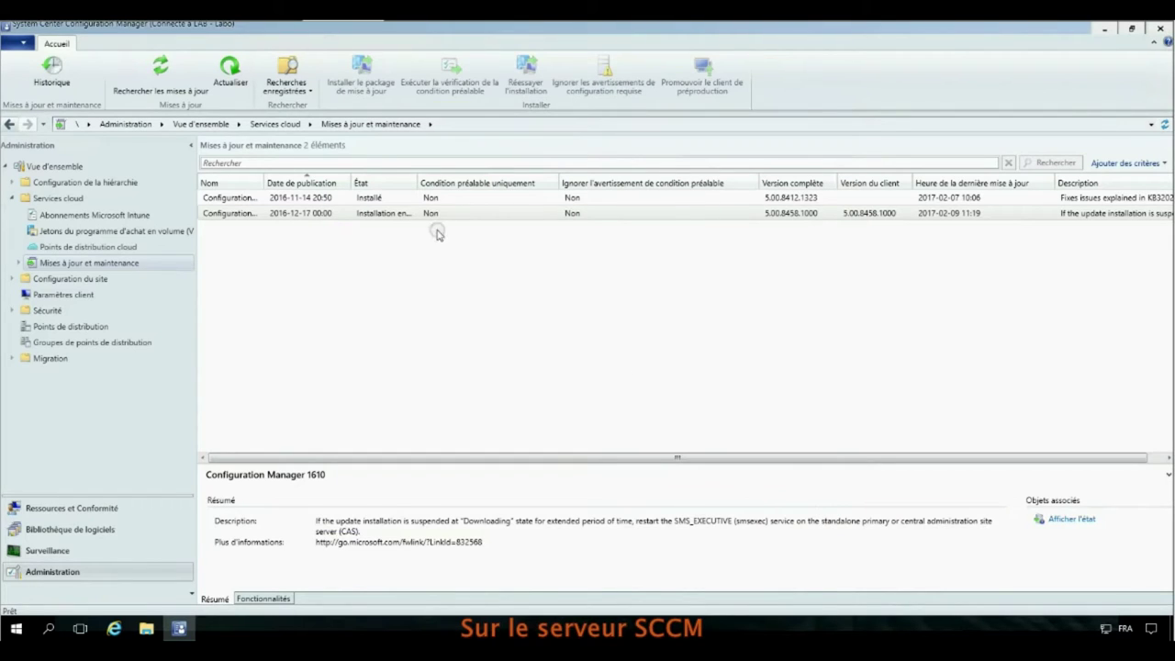
Widen the update list's État column, refresh the list and accept installing the new console version
drag(416, 176, 455, 175)
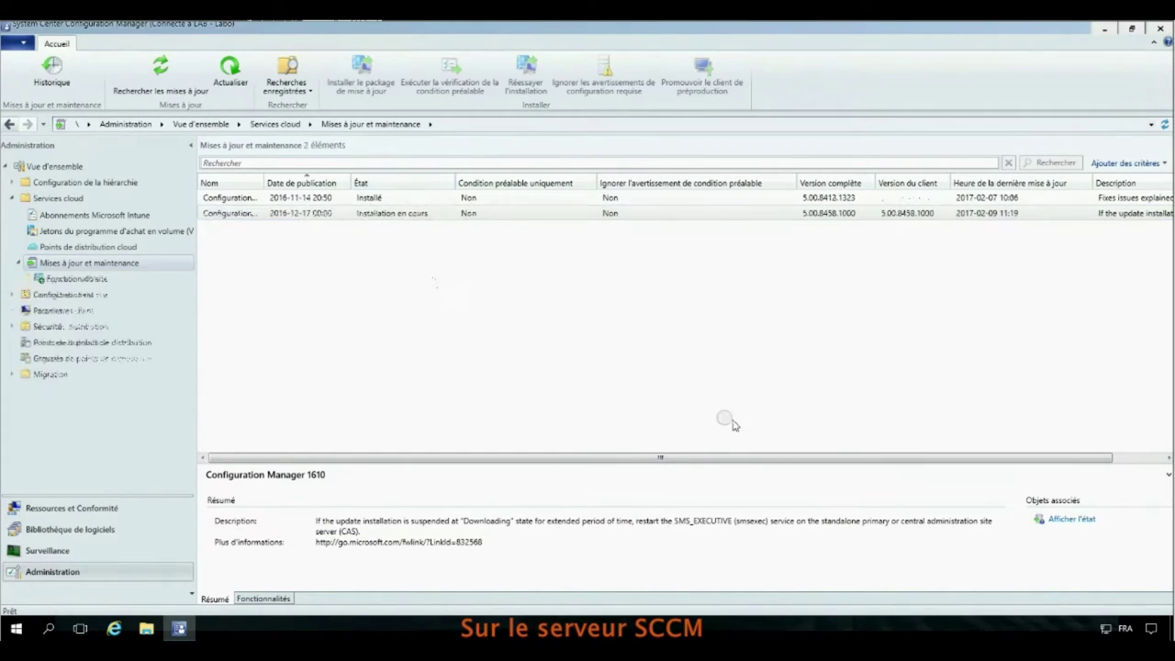
click(229, 73)
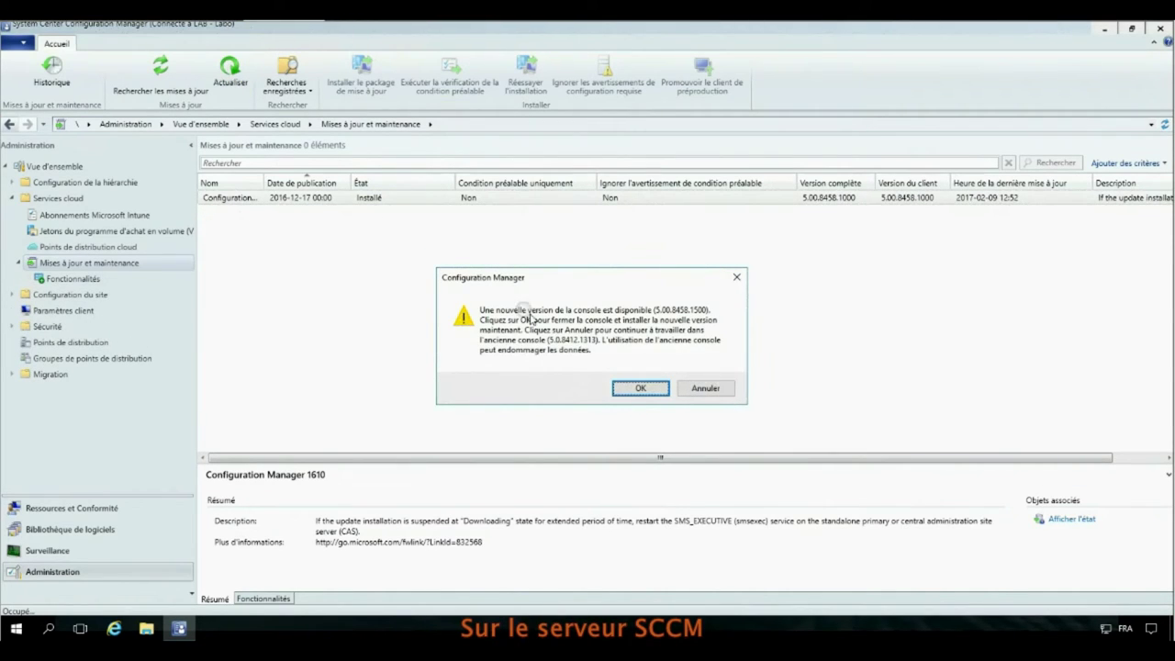
click(648, 390)
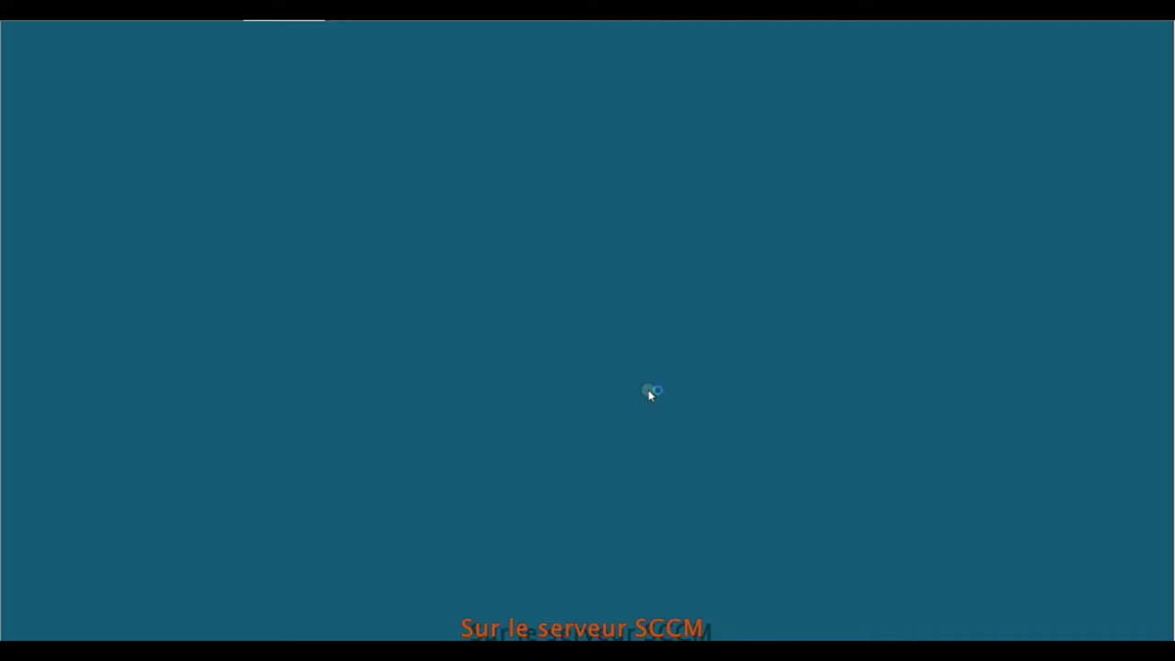
click(528, 424)
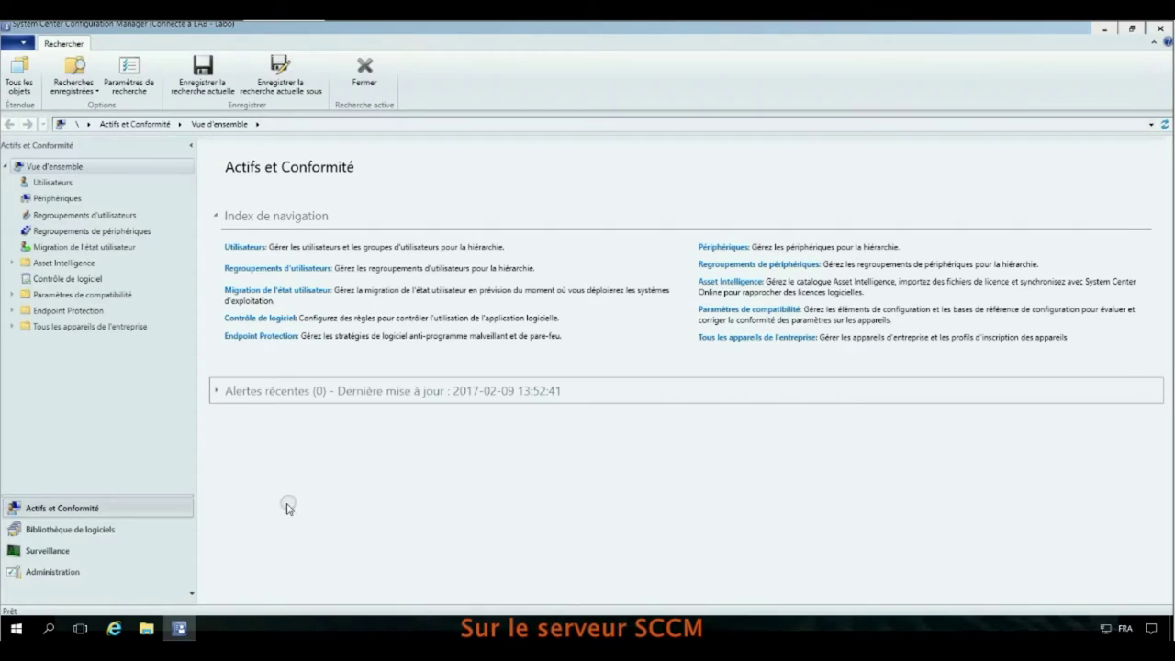
Examine Mises à jour et maintenance under Services cloud in the updated console's Administration workspace
click(42, 571)
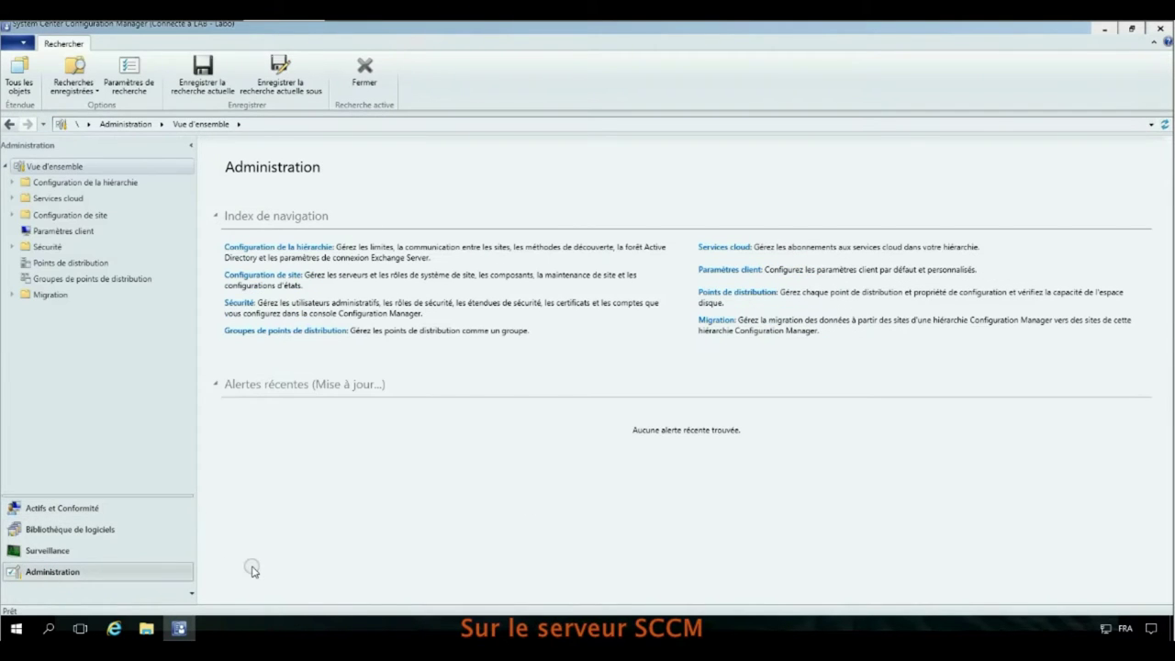
click(50, 200)
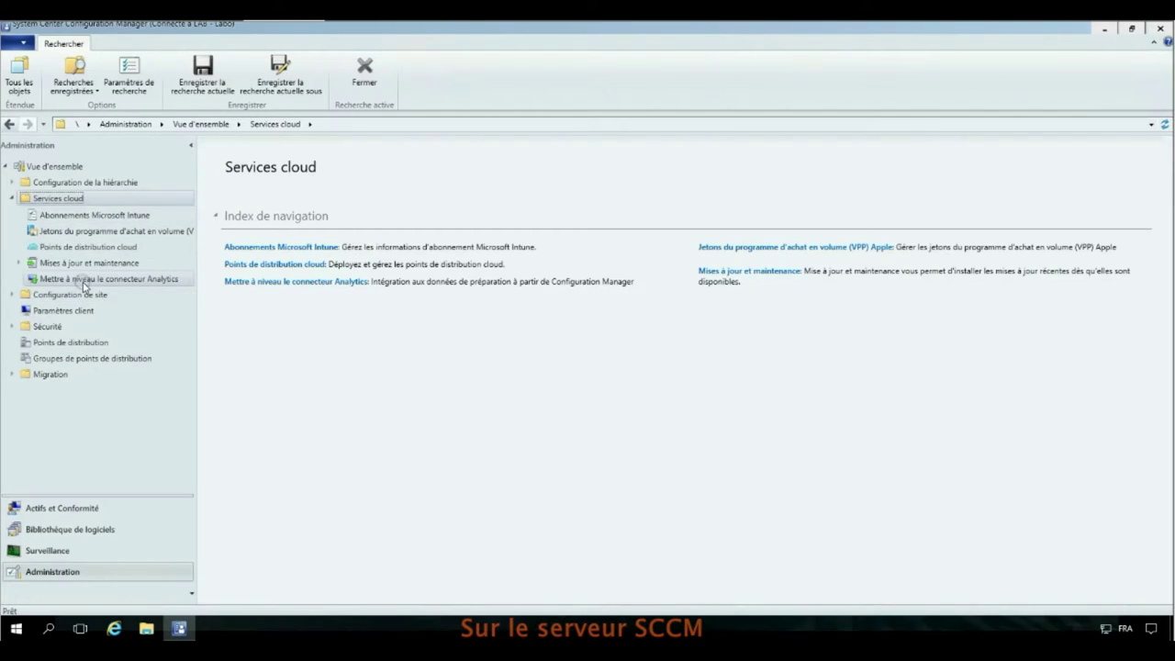
click(84, 265)
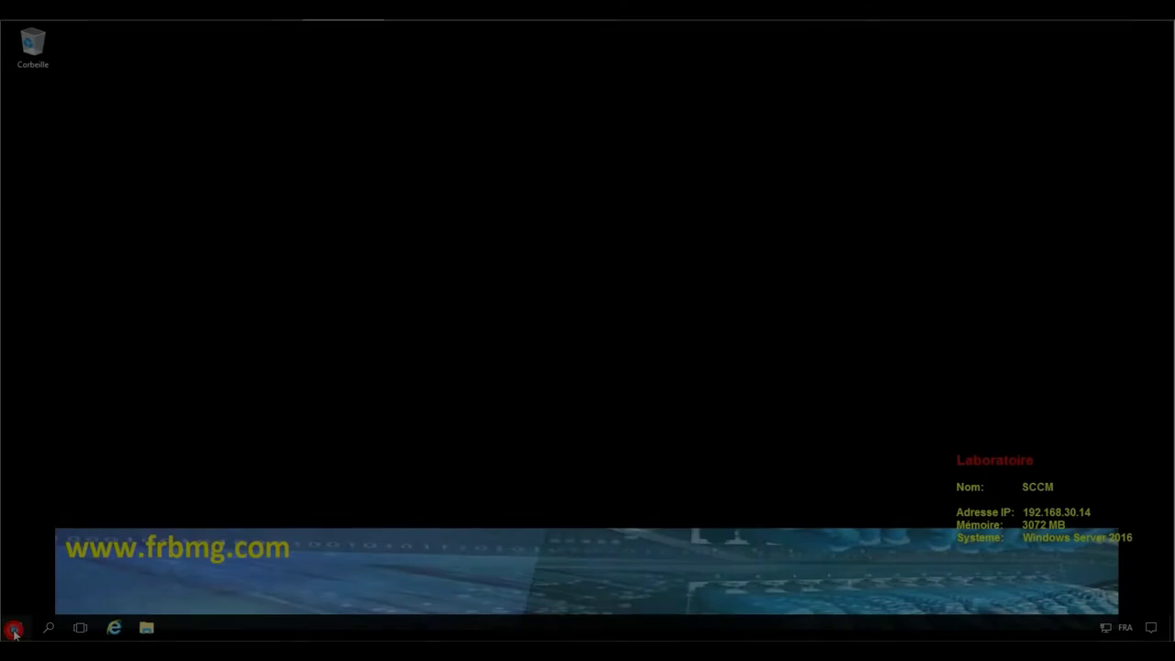
Launch the Configuration Manager console and select the LAB - Labo site under Administration's Configuration du site
click(14, 628)
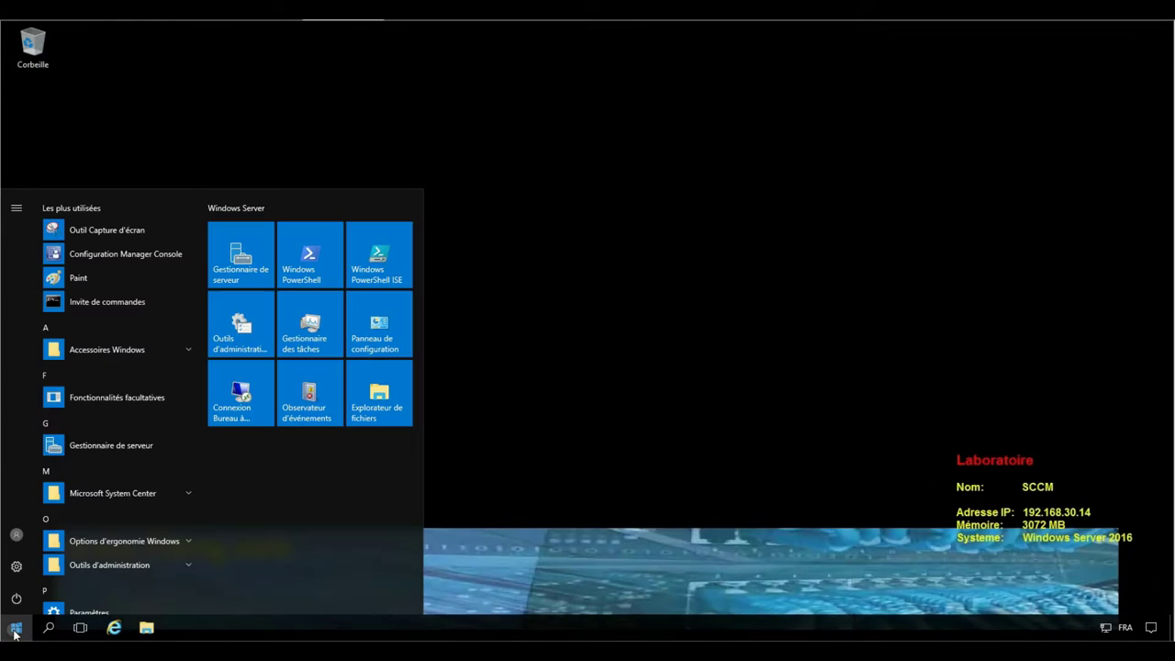
click(184, 493)
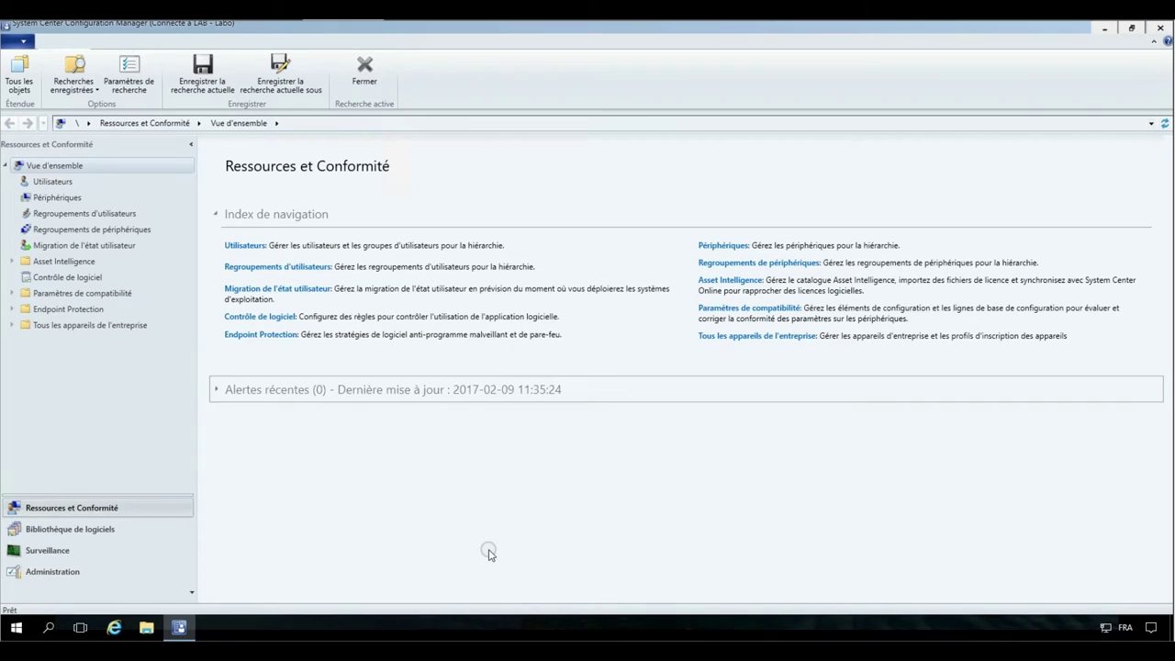
click(71, 572)
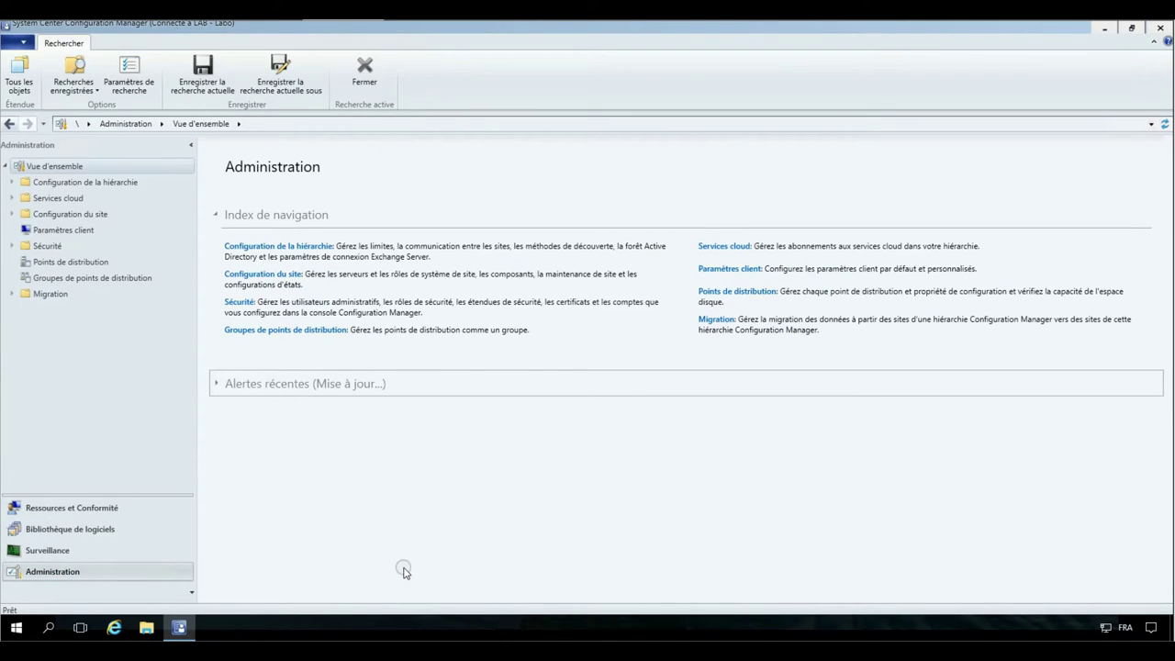
click(12, 215)
click(43, 229)
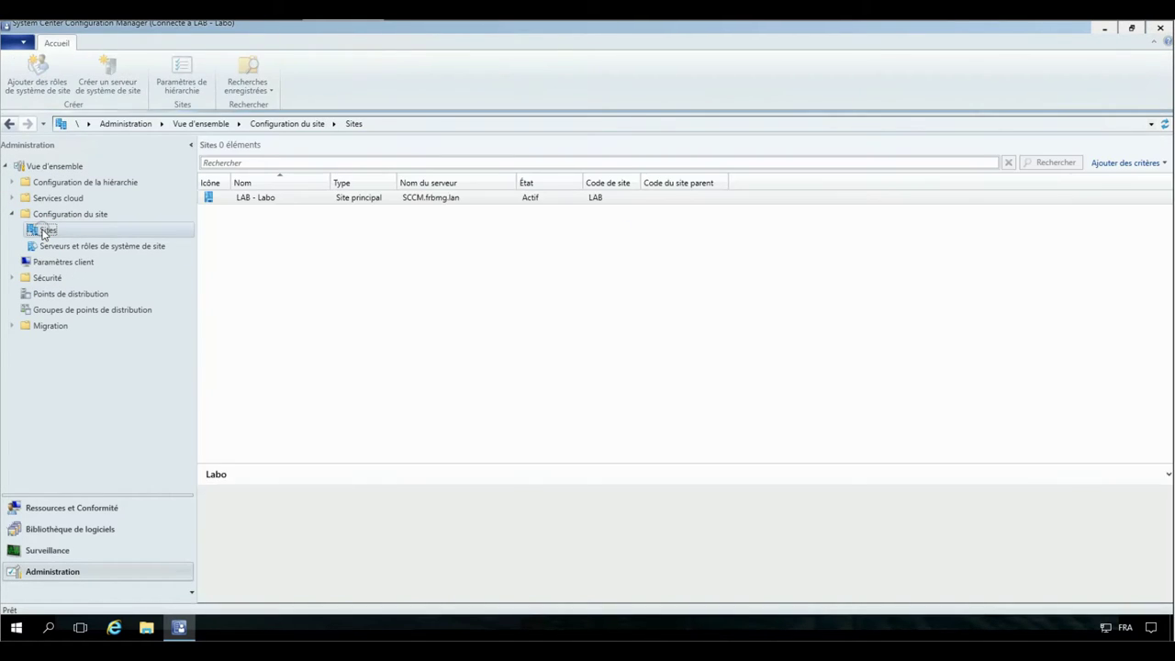
click(323, 199)
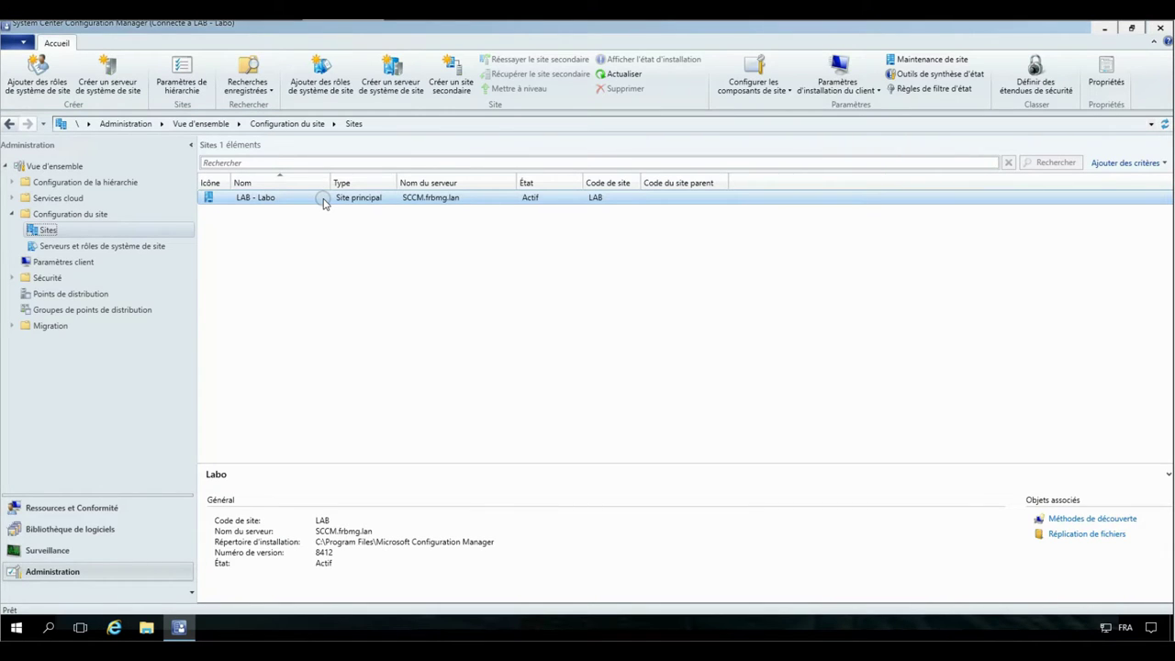
Start adding site system roles to LAB - Labo, choosing SCCM.frbmg.lan as the server and leaving the Internet proxy disabled
right_click(323, 201)
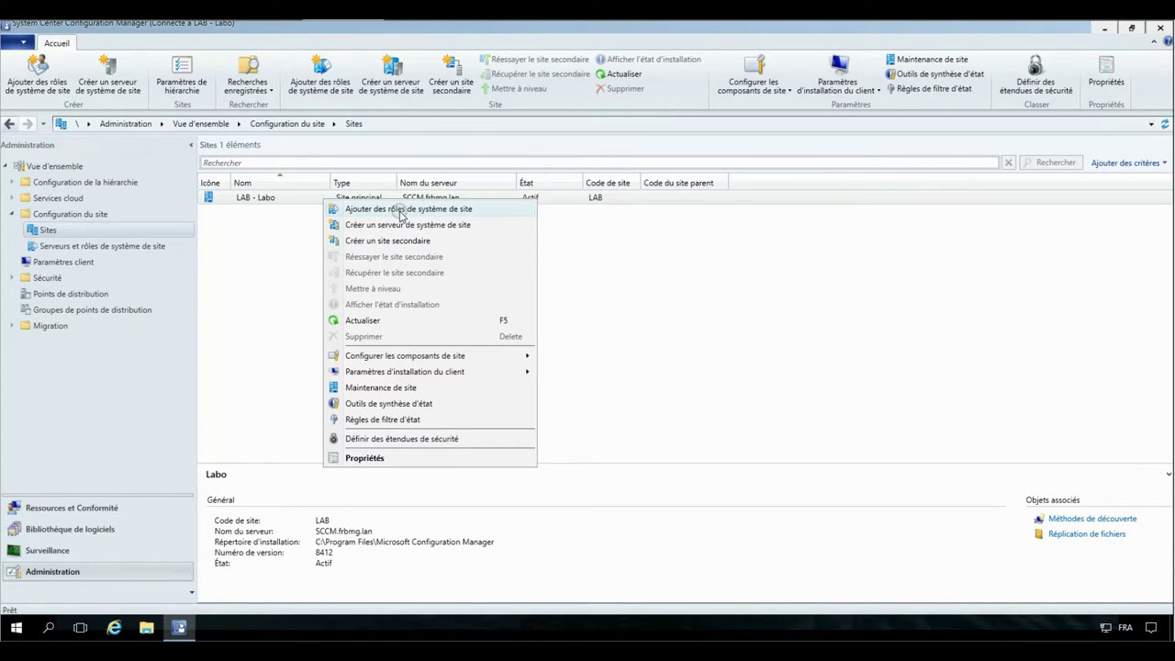
click(401, 213)
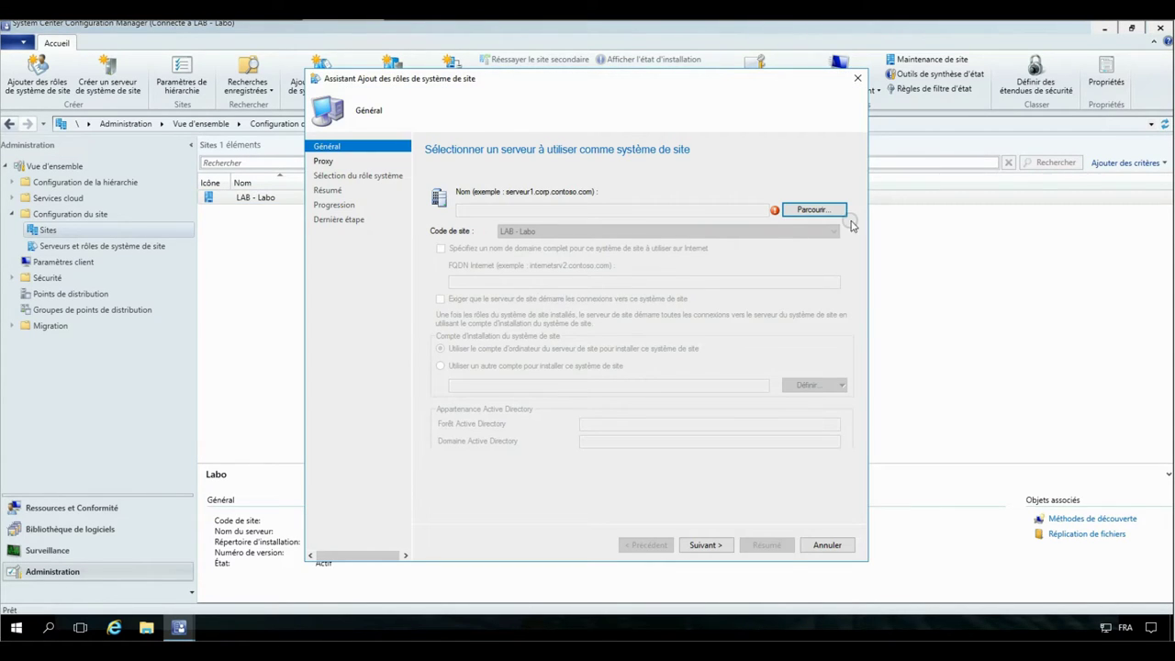
click(819, 212)
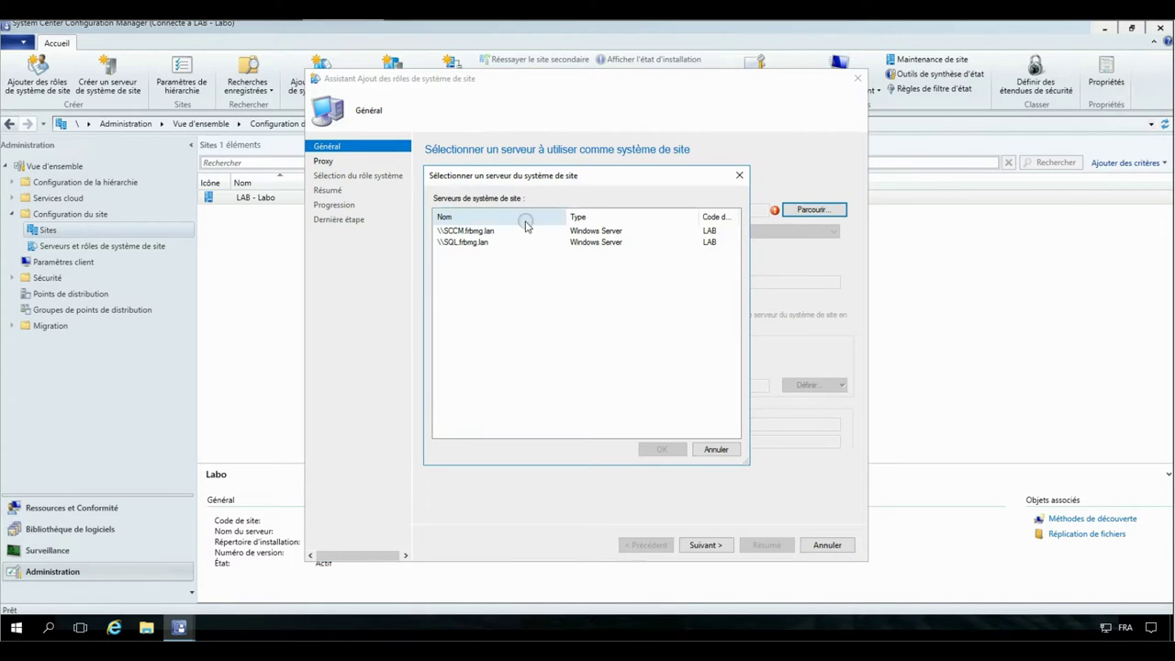
double_click(472, 231)
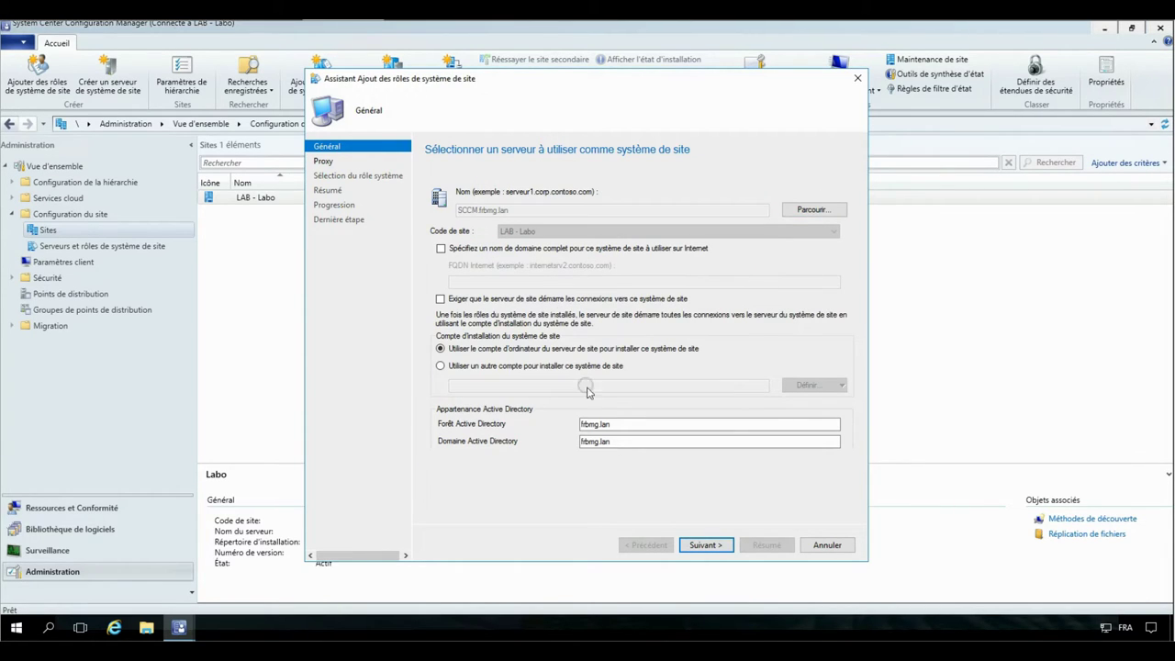
click(698, 548)
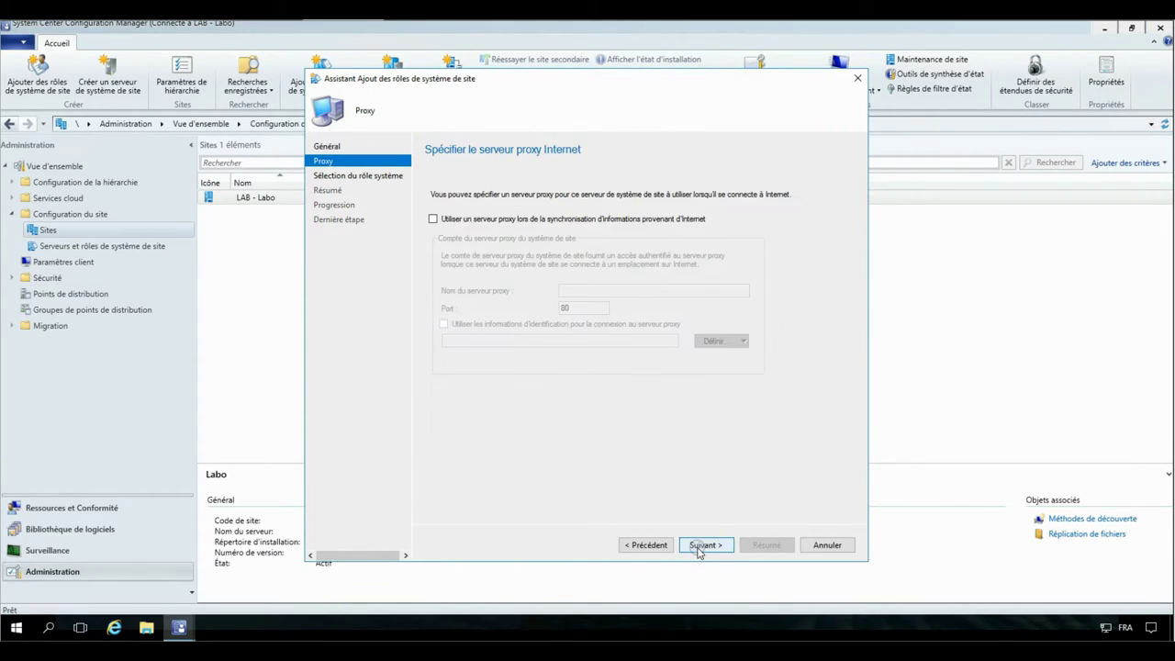
click(697, 547)
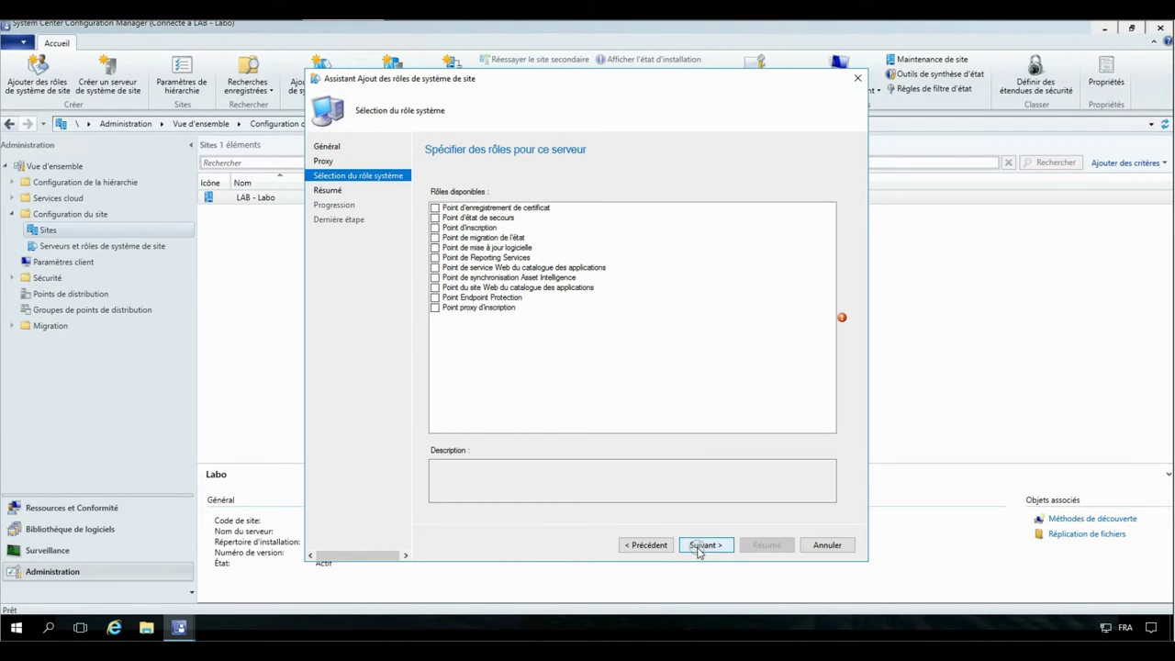
Choose the roles Point du site Web du catalogue des applications and Point de service Web du catalogue des applications, and continue
click(435, 287)
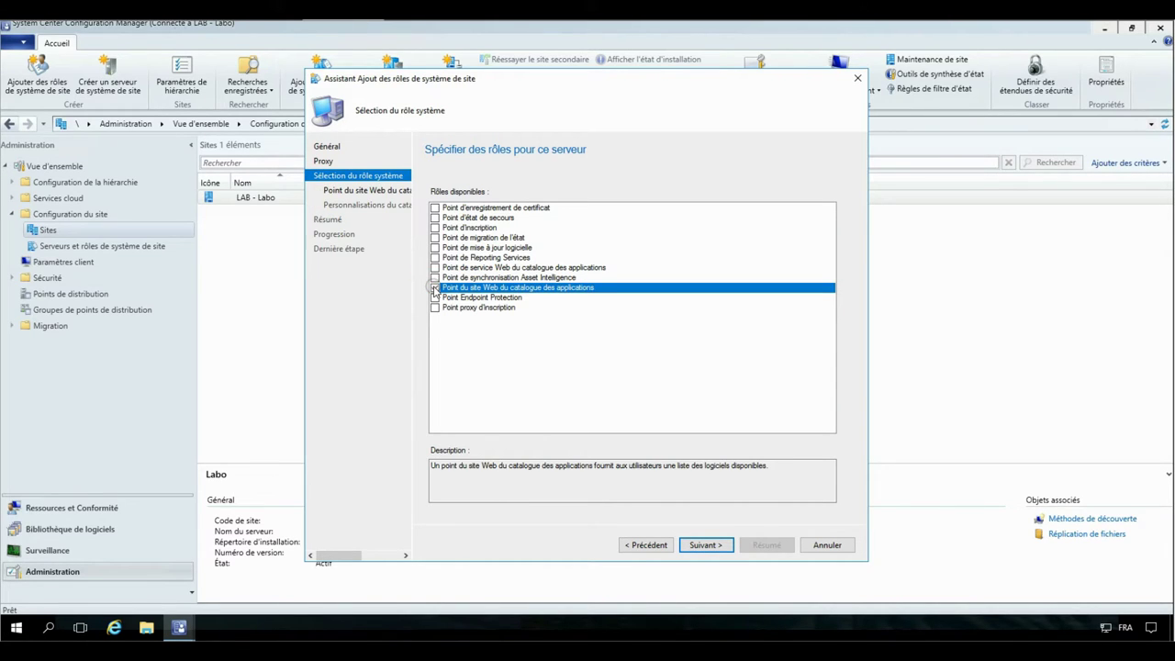
click(435, 267)
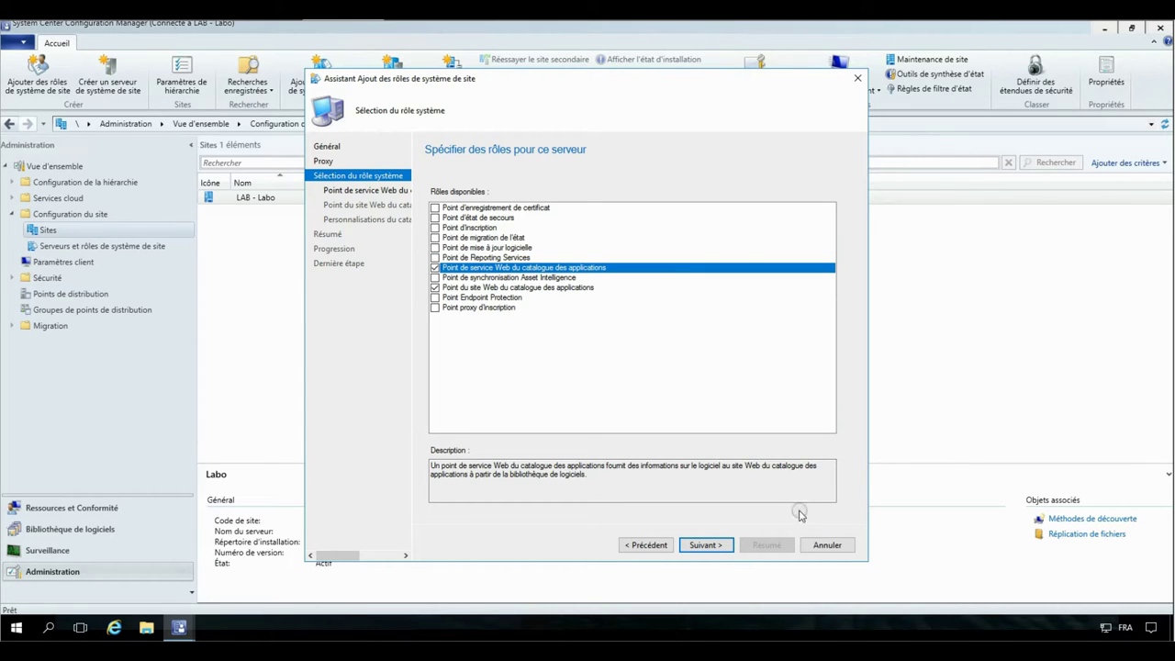
click(703, 545)
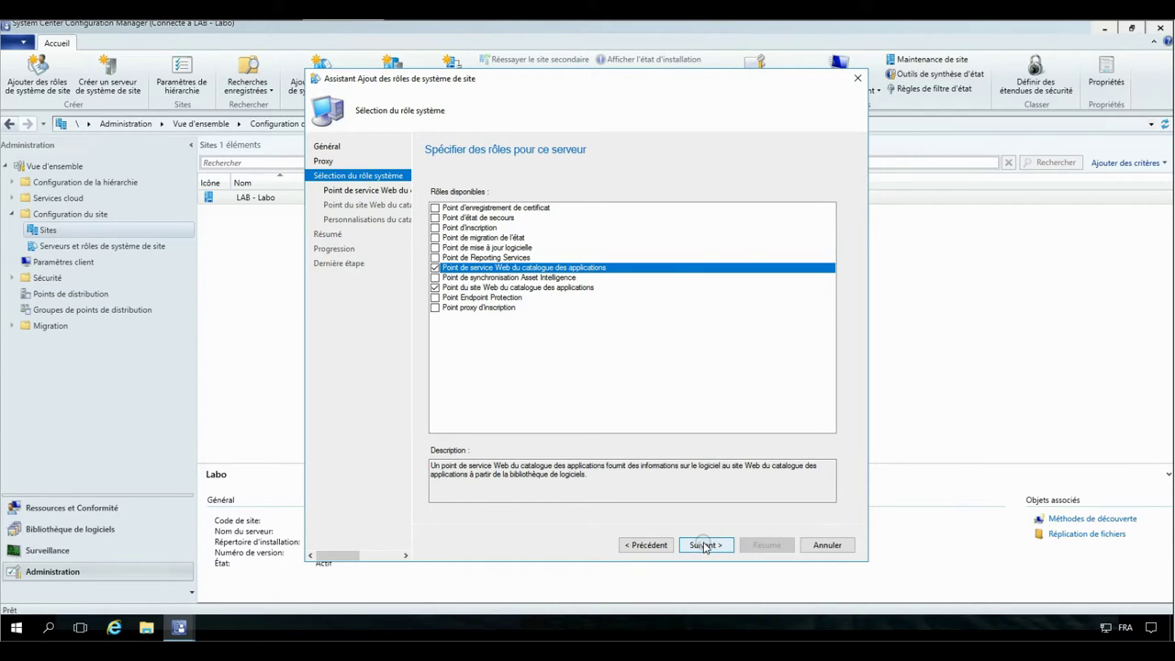
Complete adding both application catalog roles, keeping Default Web Site, HTTP port 80, NetBIOS name SCCM and the Bleu theme
click(703, 545)
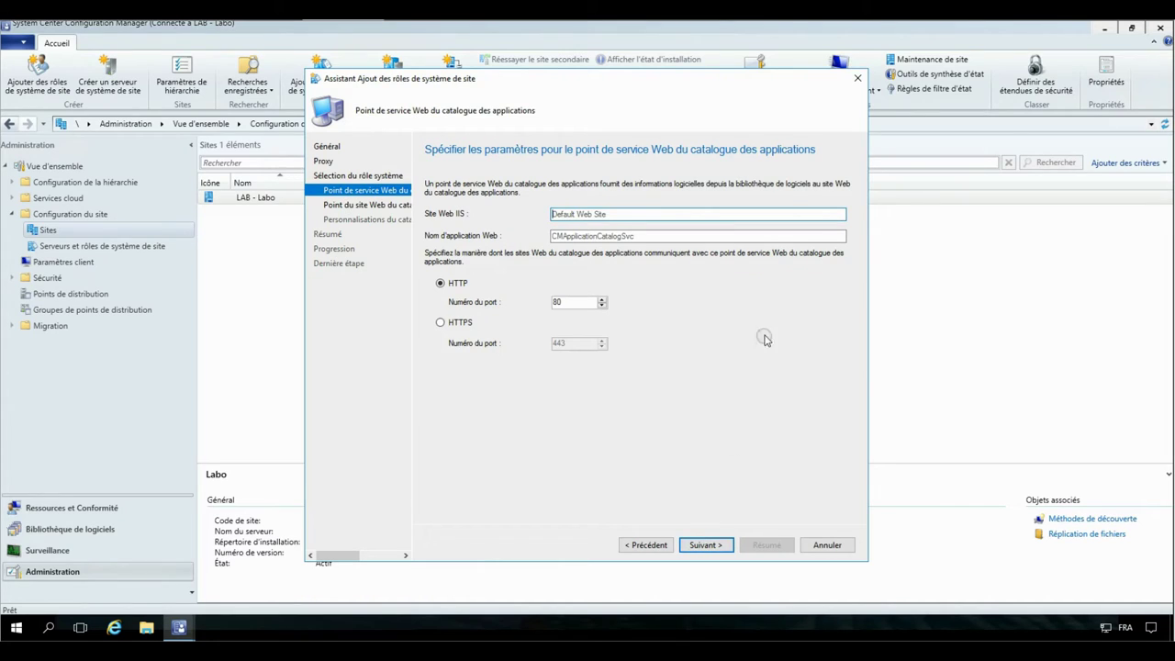
click(712, 546)
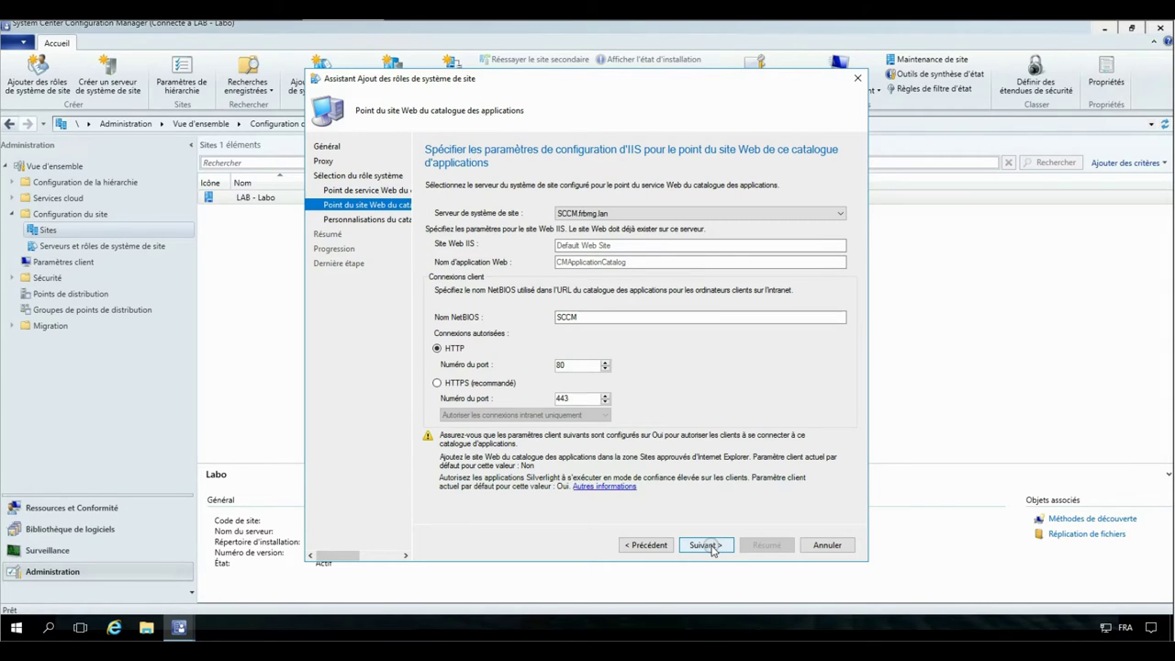
click(706, 546)
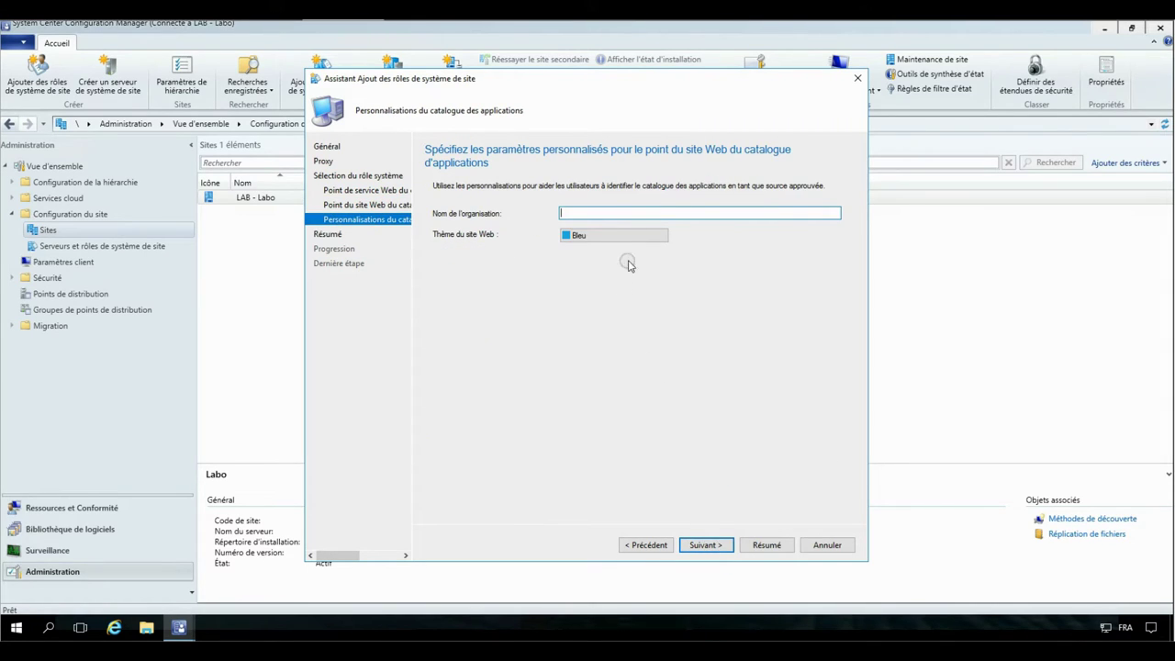
click(625, 213)
click(715, 545)
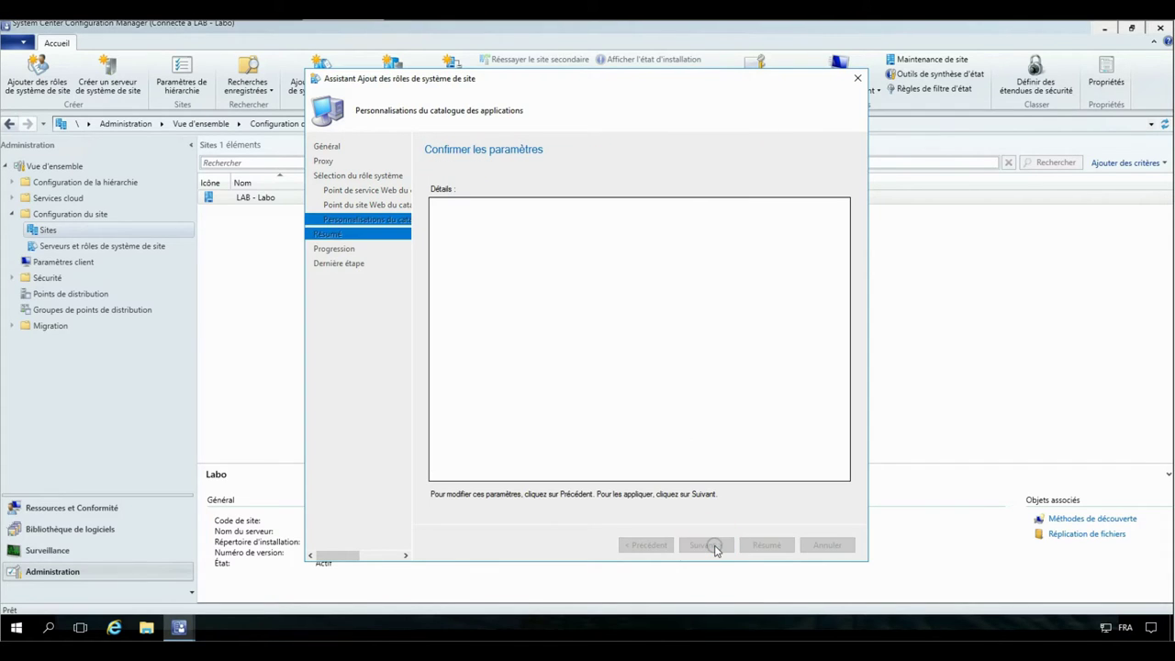
click(705, 545)
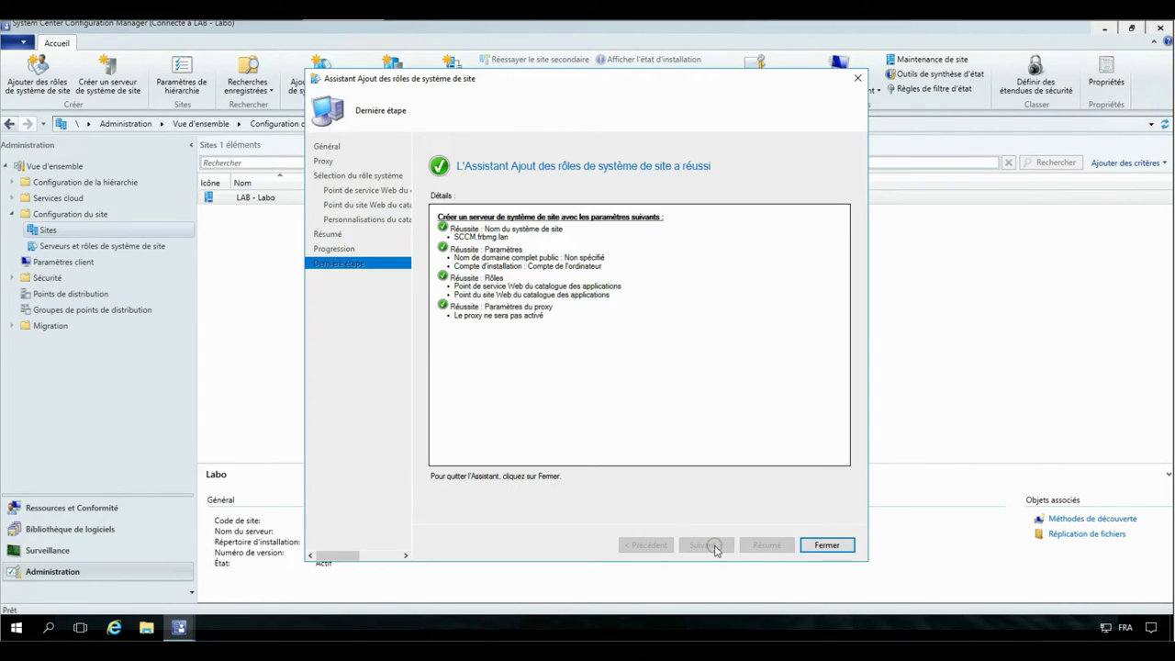
click(832, 547)
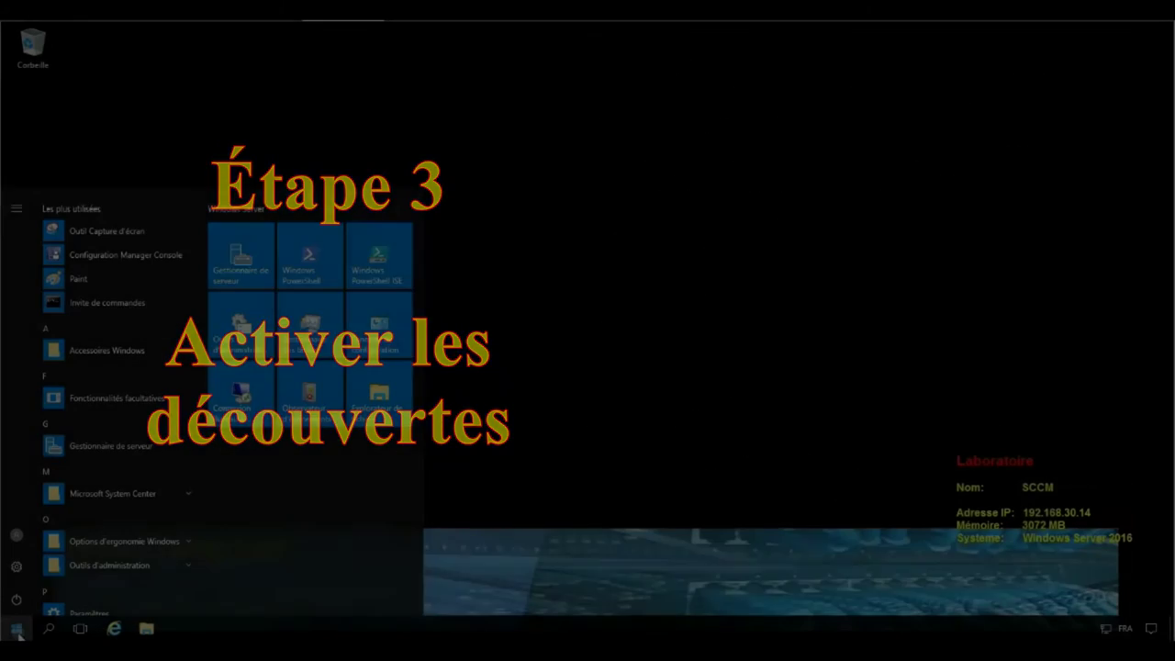
Launch the Configuration Manager console, show Méthodes de découverte under Administration's Configuration de la hiérarchie, and widen the État column
click(191, 493)
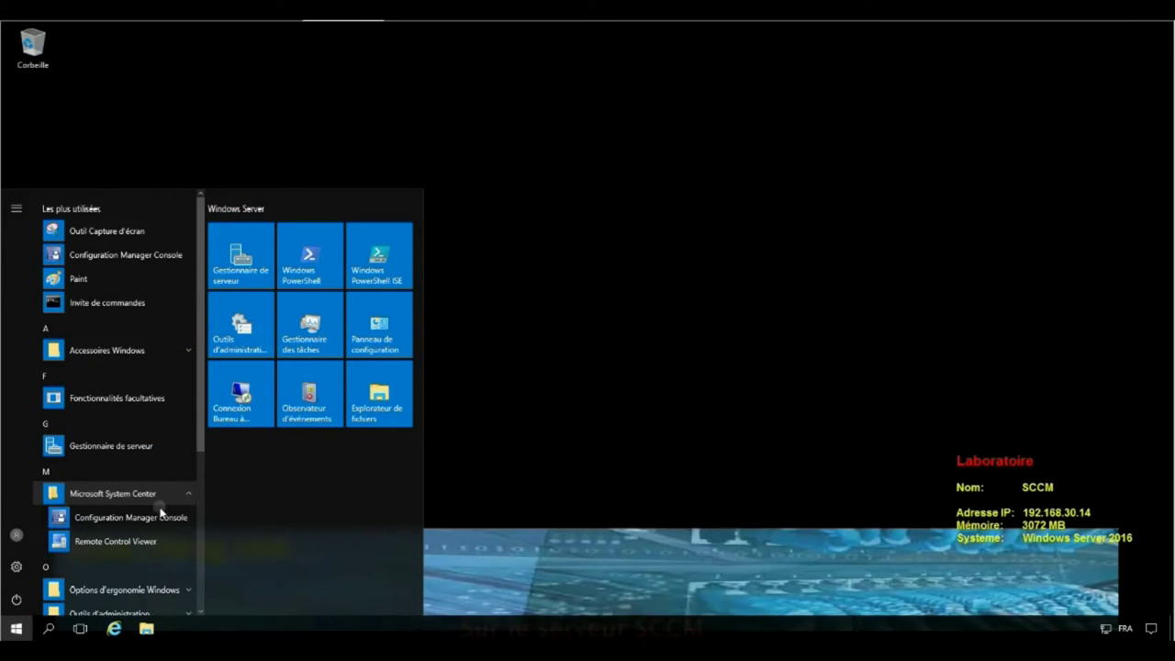
click(125, 519)
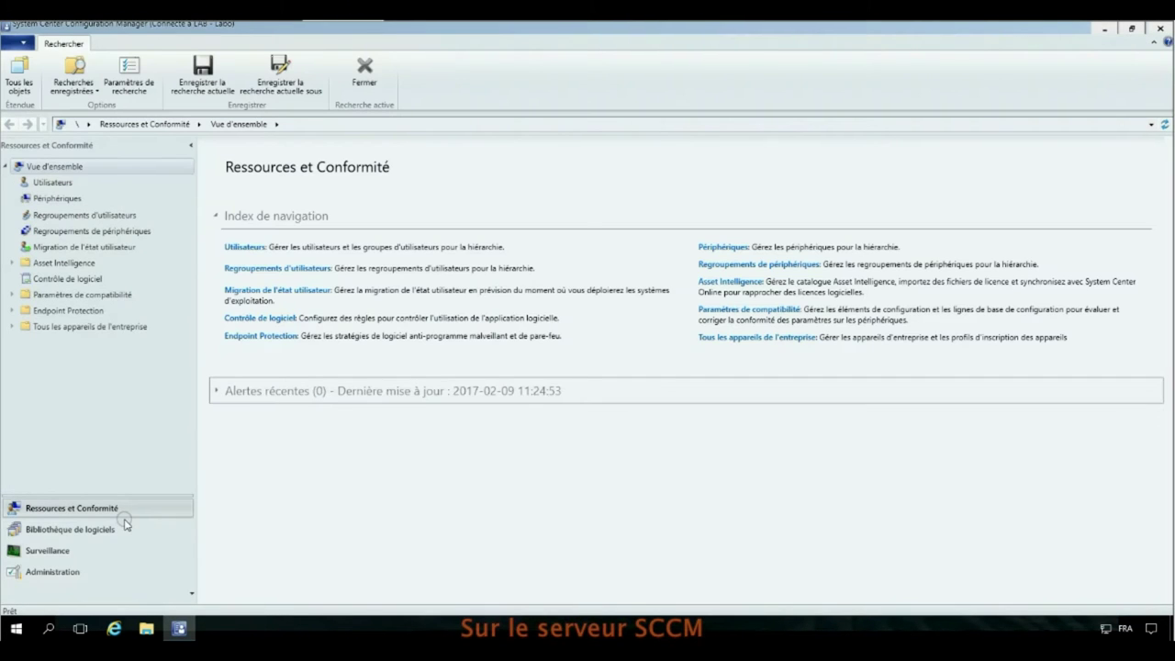
click(89, 573)
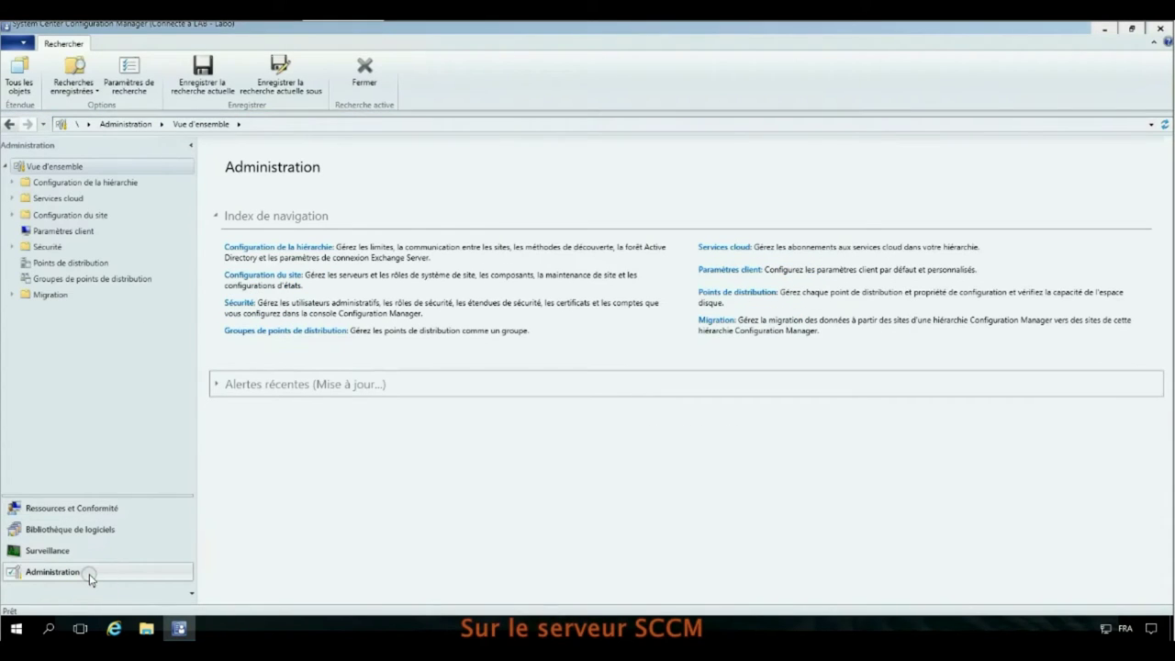
click(90, 183)
click(66, 198)
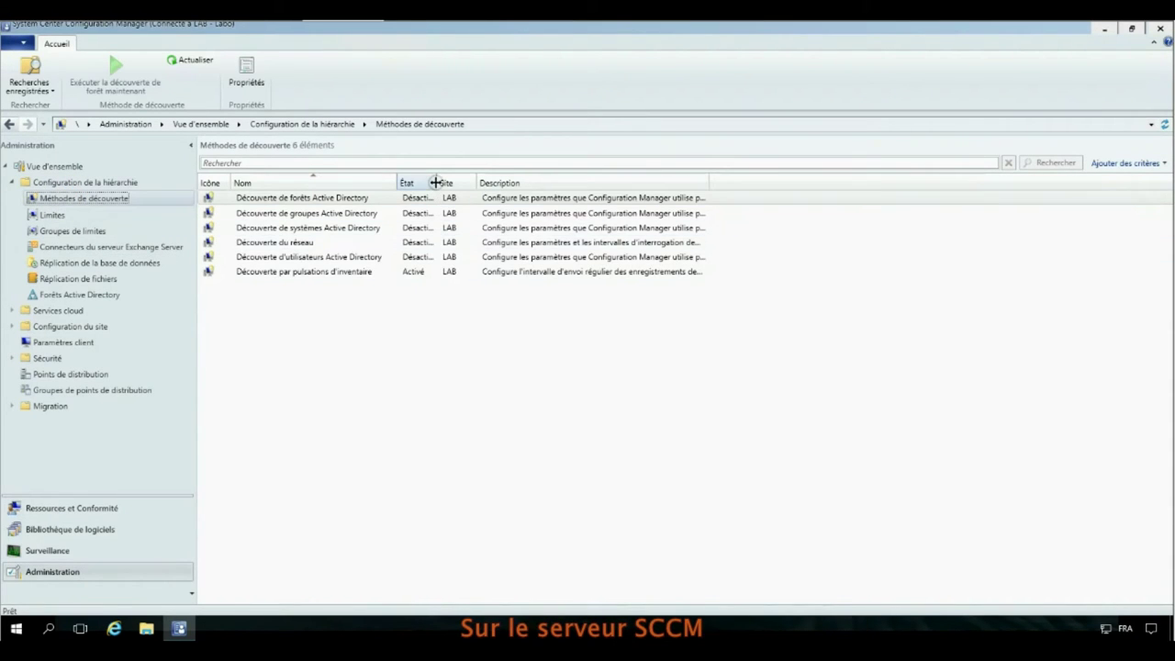
drag(436, 180, 475, 181)
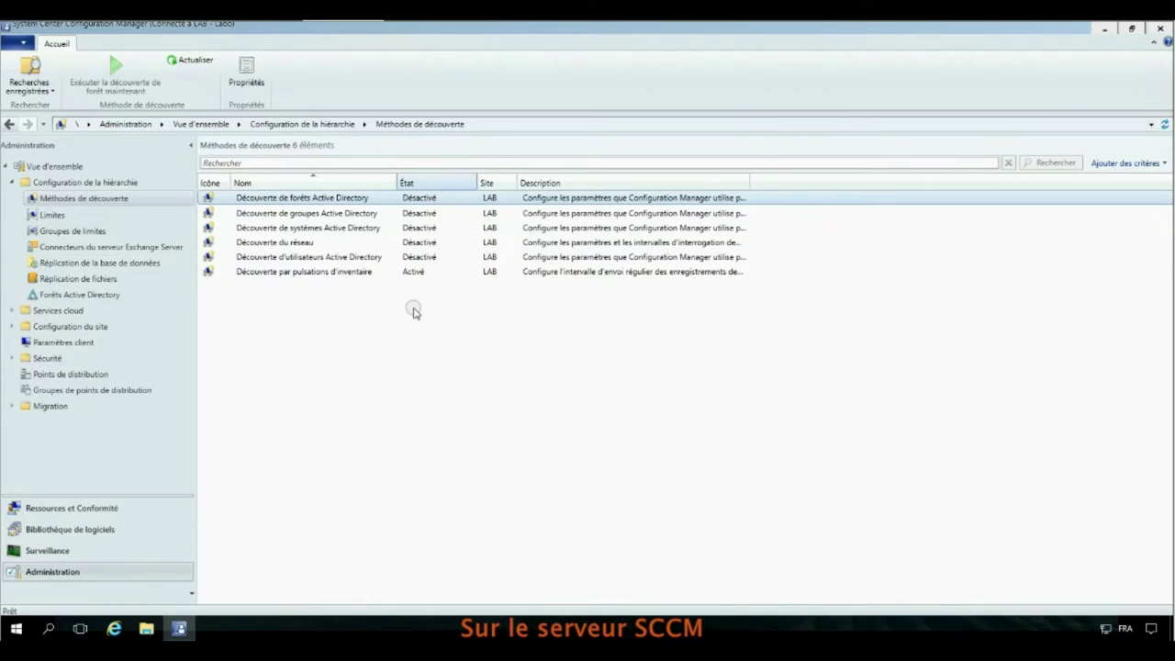
Enable Active Directory system discovery and add the domain root LDAP://DC=frbmg,DC=lan as a recursively searched container using the site server's computer account
click(290, 227)
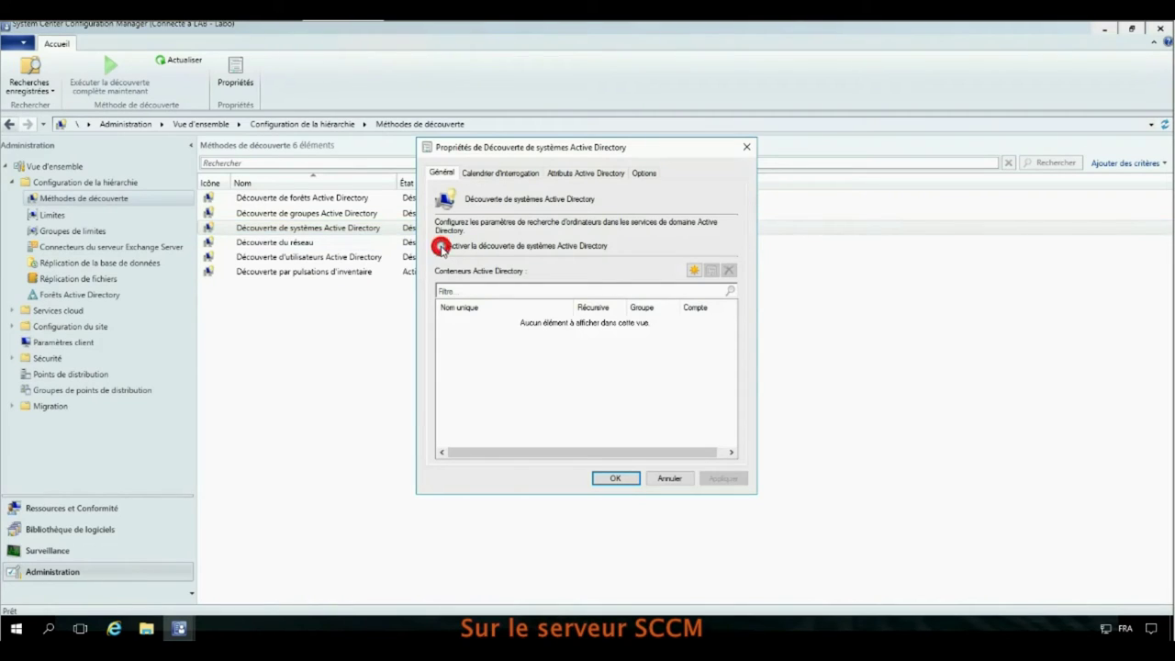
click(440, 246)
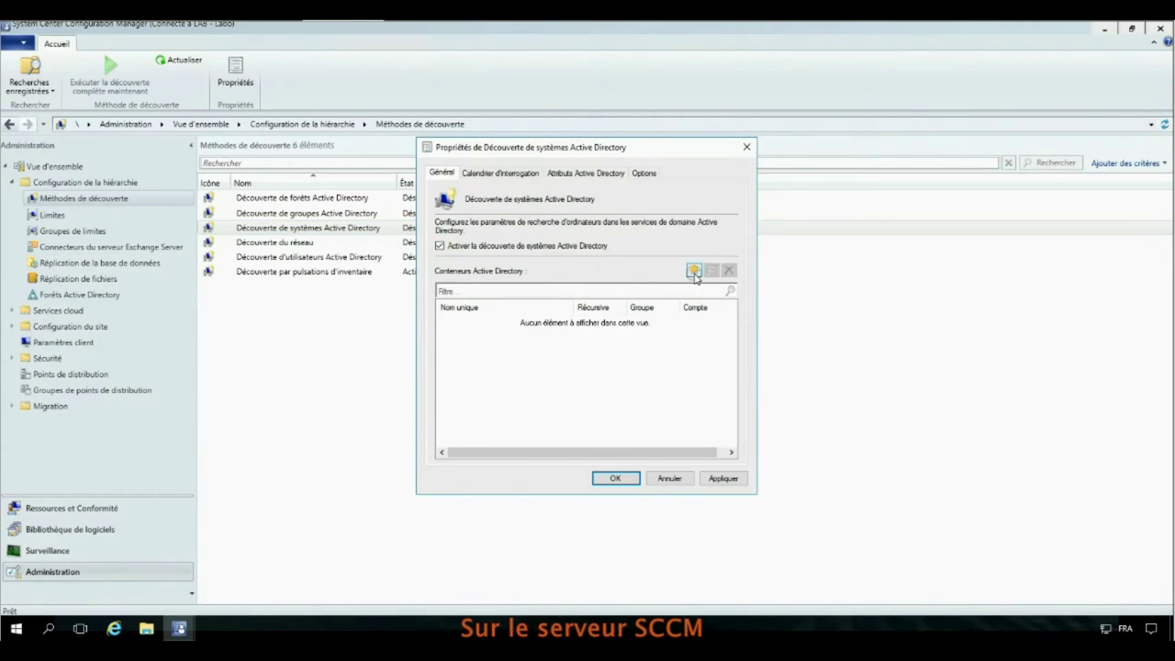
click(694, 271)
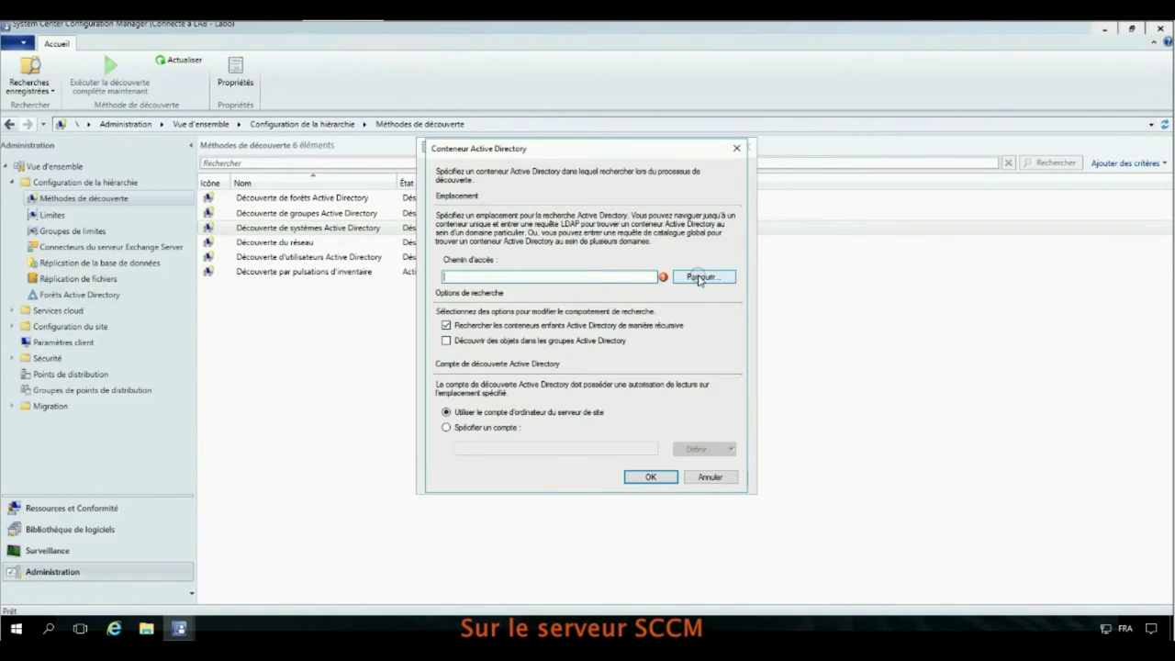
click(699, 277)
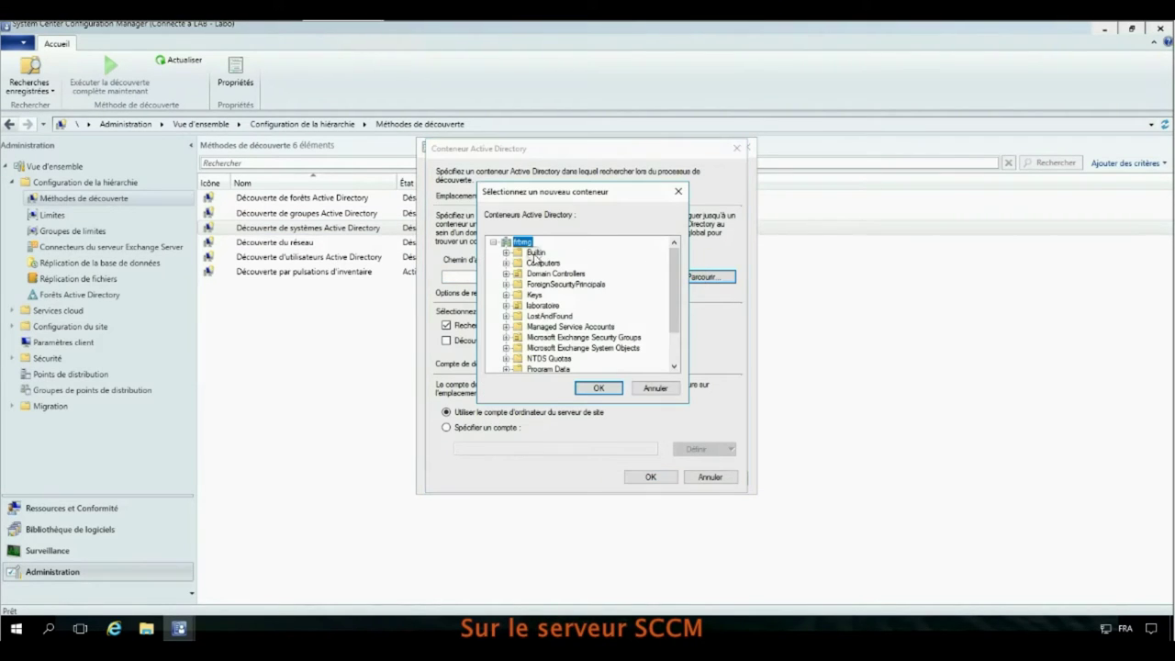
click(597, 388)
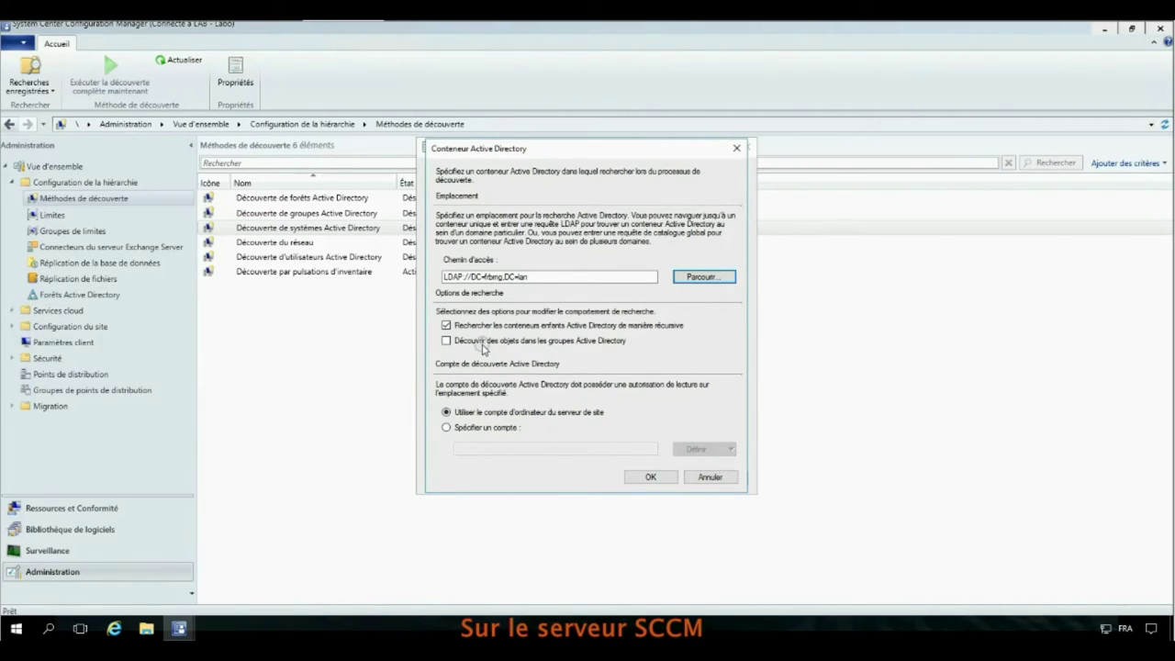
click(650, 478)
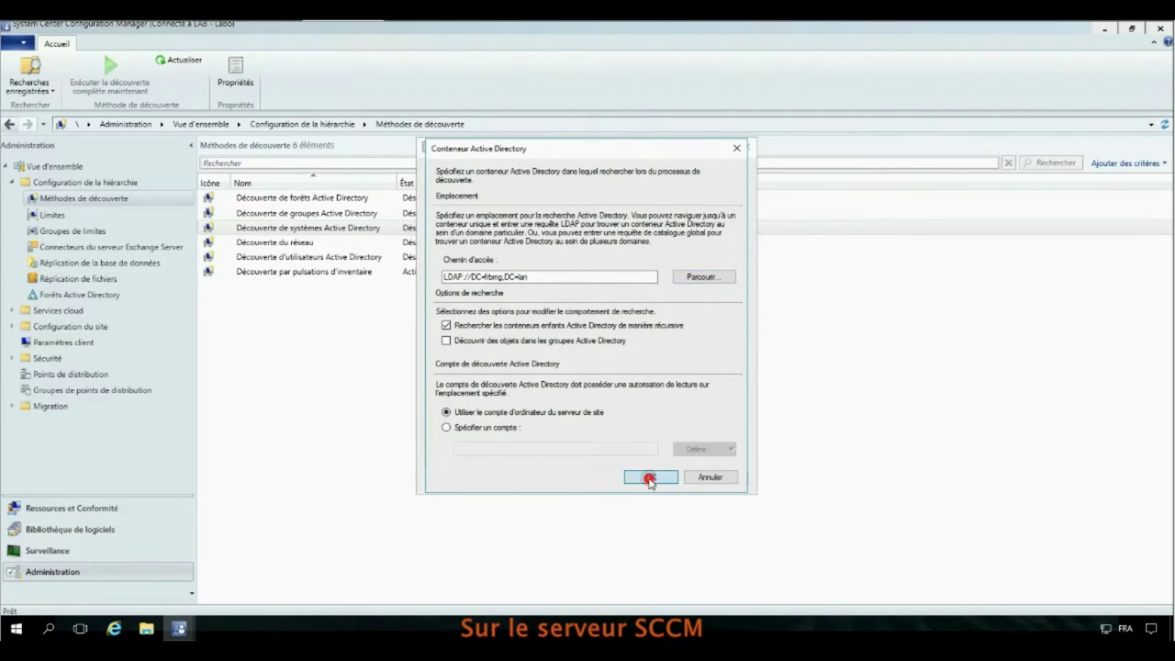
Apply the system discovery settings and have the full discovery run as soon as possible
click(731, 478)
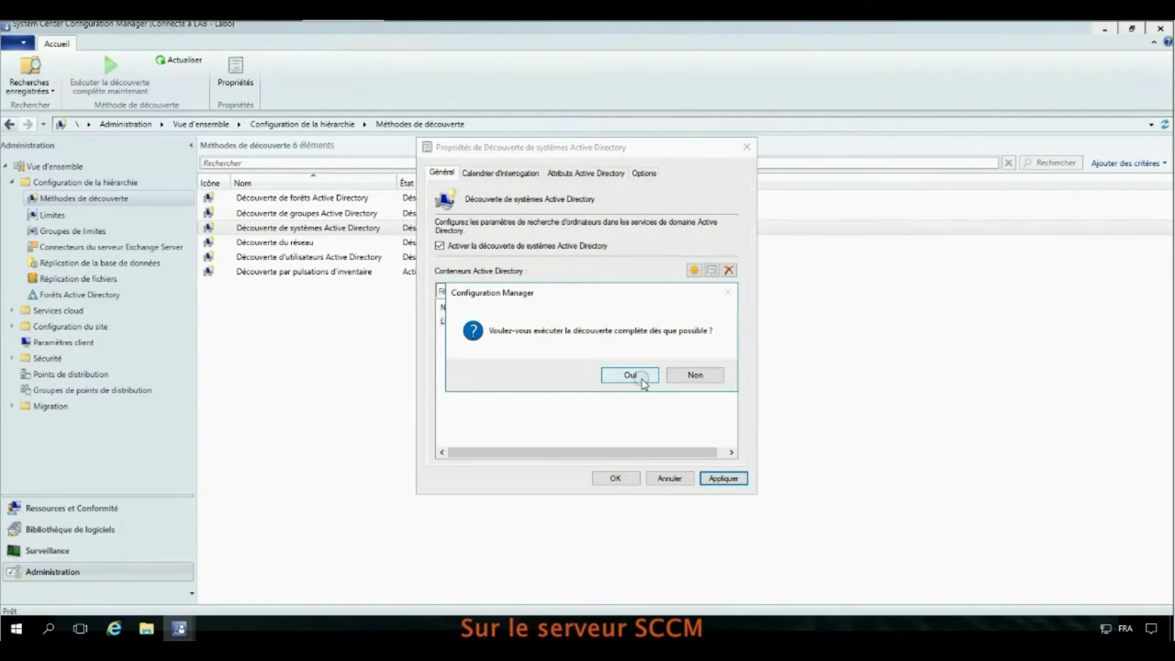
click(643, 378)
click(621, 479)
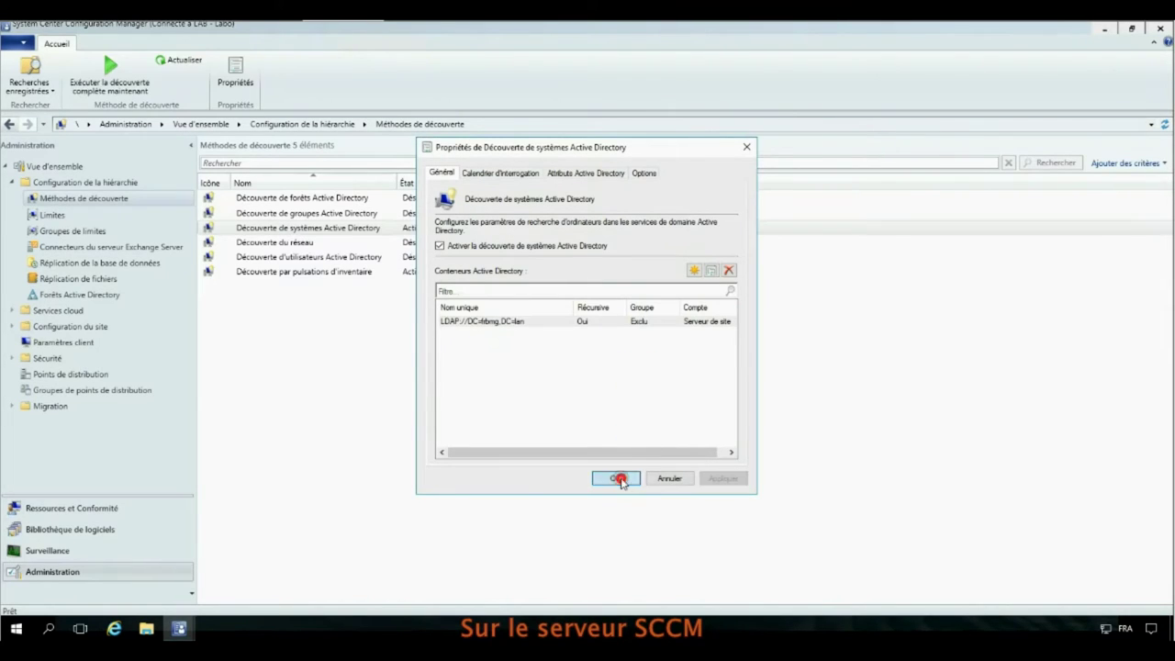
Enable Active Directory group discovery without adding any discovery scope
click(327, 214)
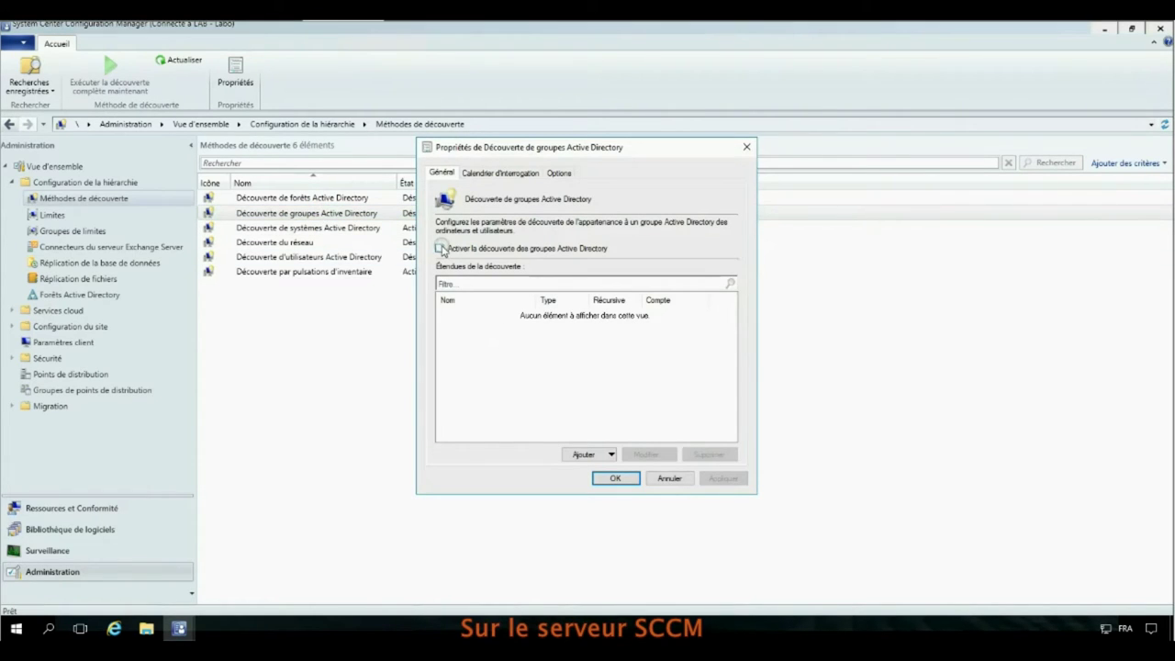
click(441, 248)
click(610, 479)
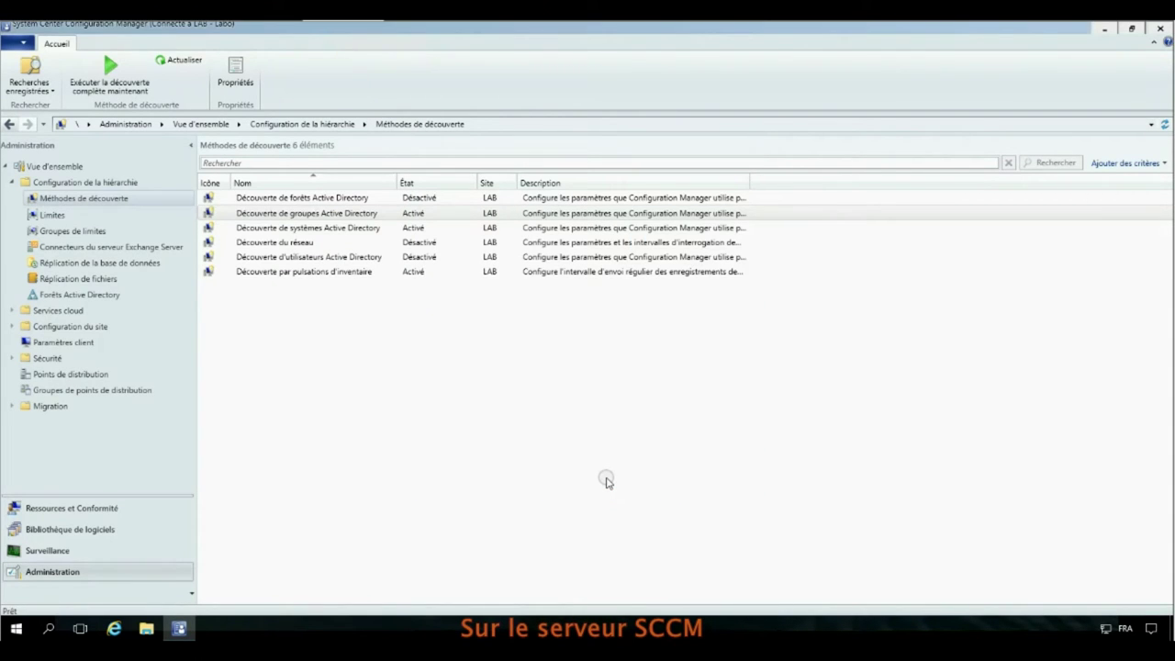
Enable Active Directory user discovery without adding a container, keeping the default polling schedule and Active Directory attributes
click(291, 259)
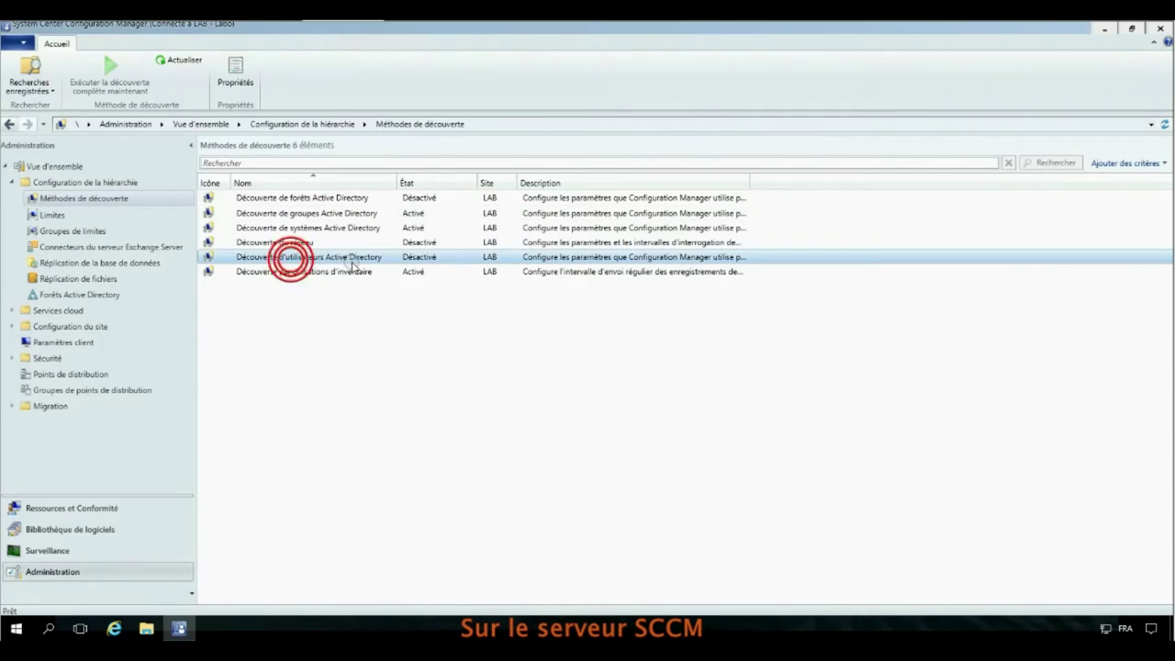
double_click(352, 265)
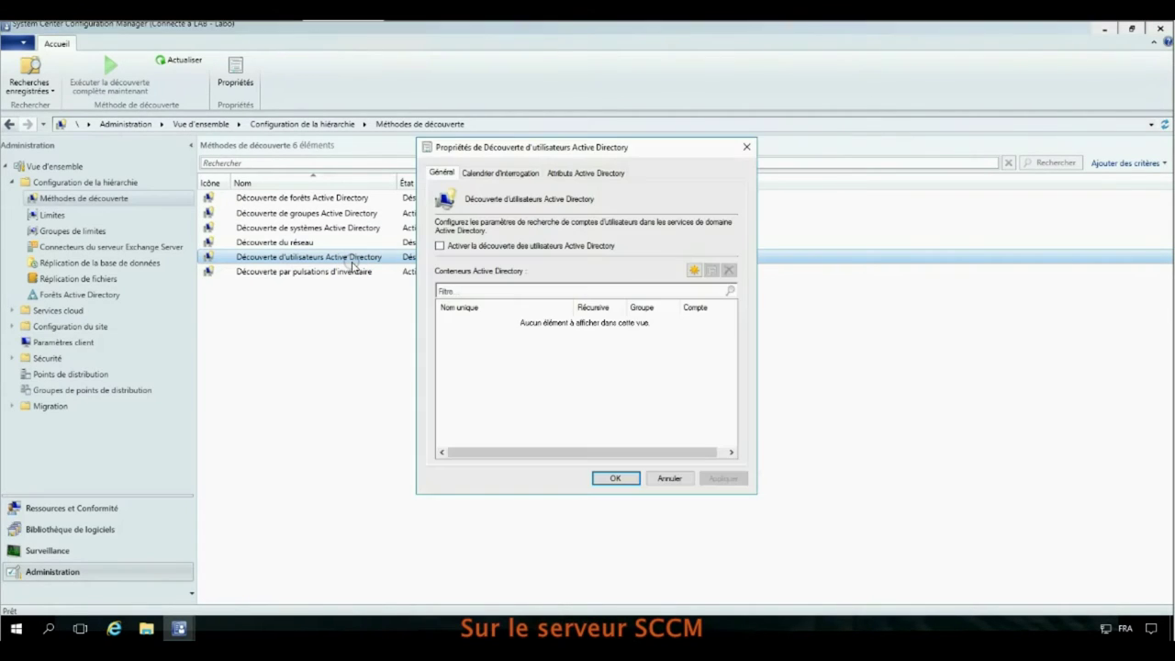
click(439, 246)
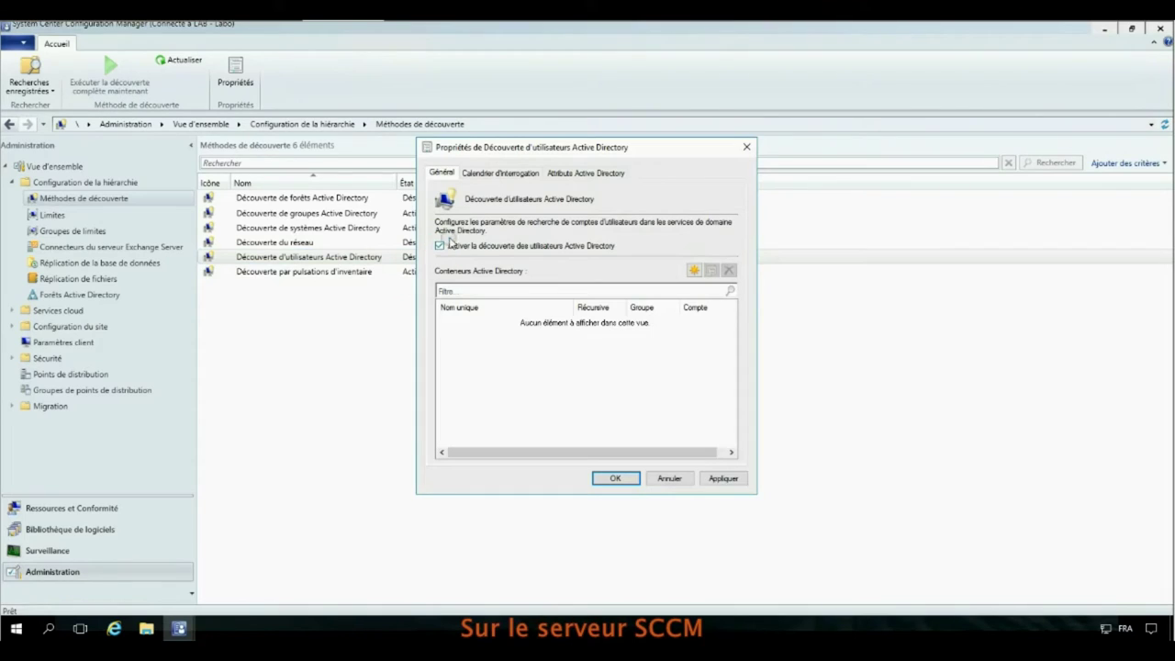
click(501, 174)
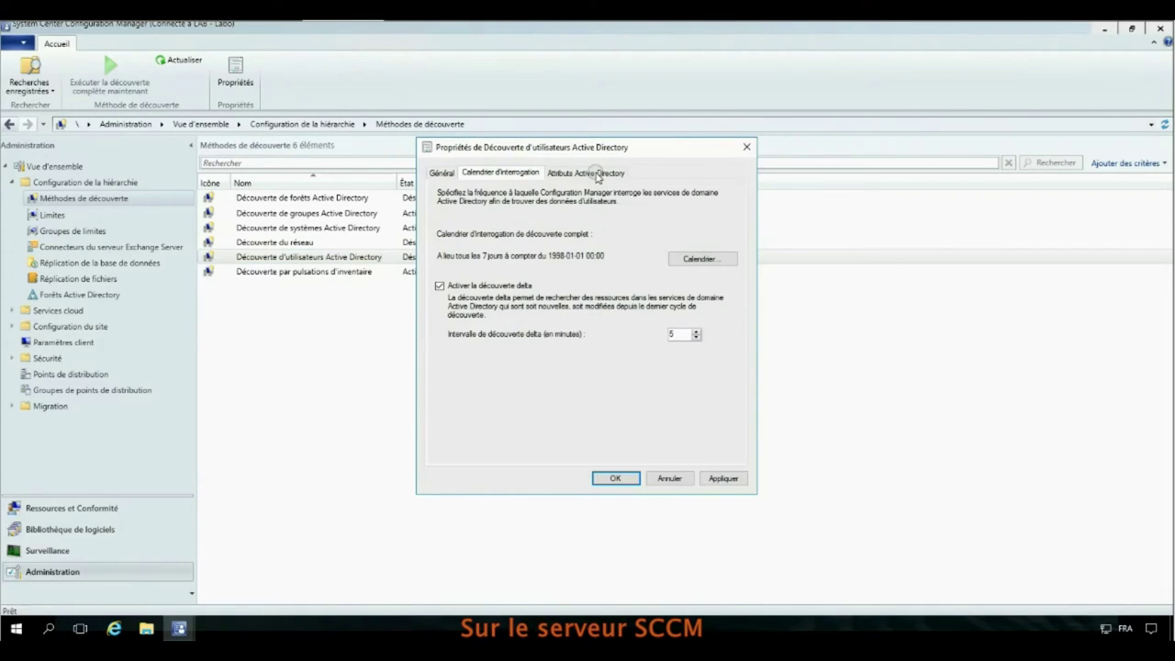
click(704, 259)
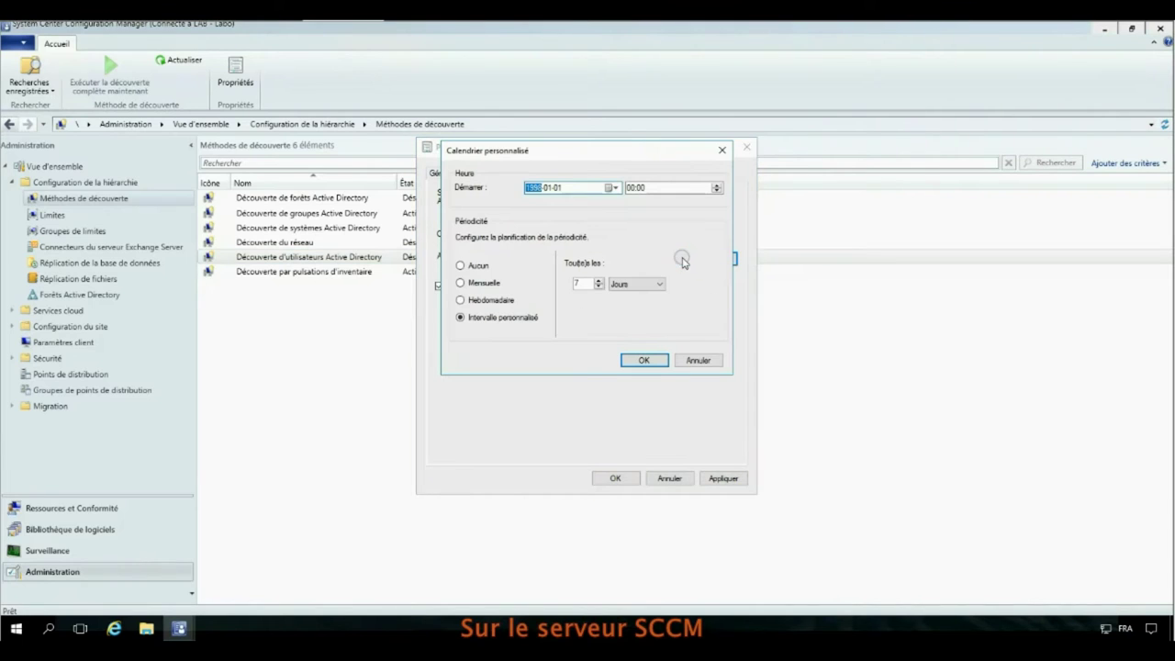
click(699, 362)
click(572, 173)
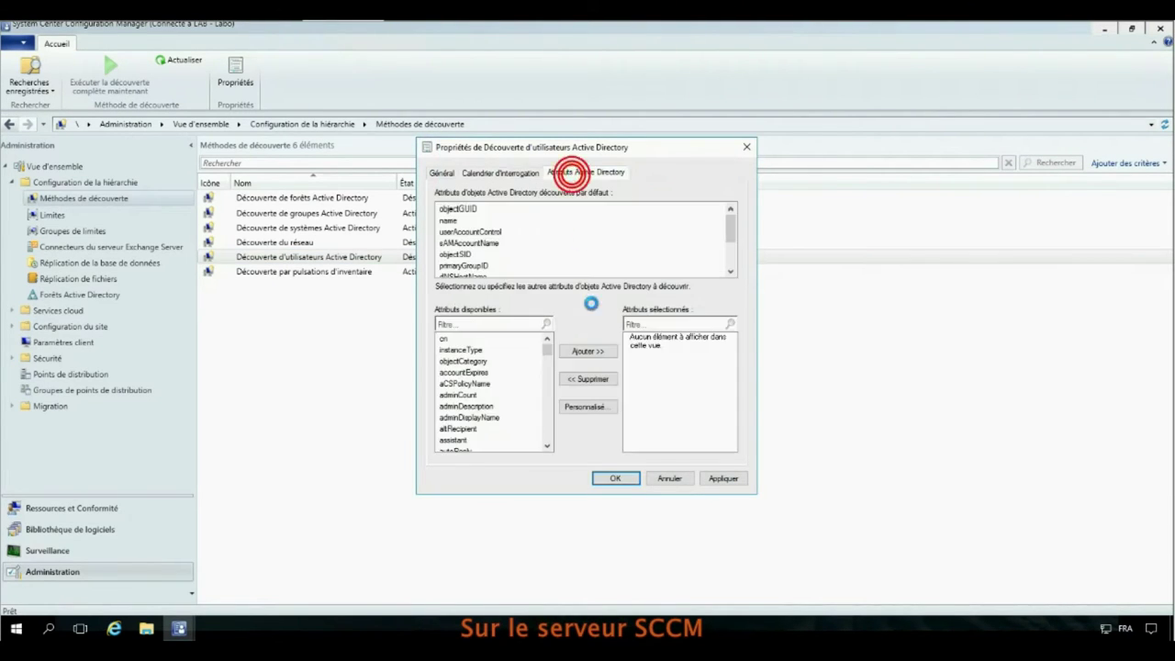
click(621, 479)
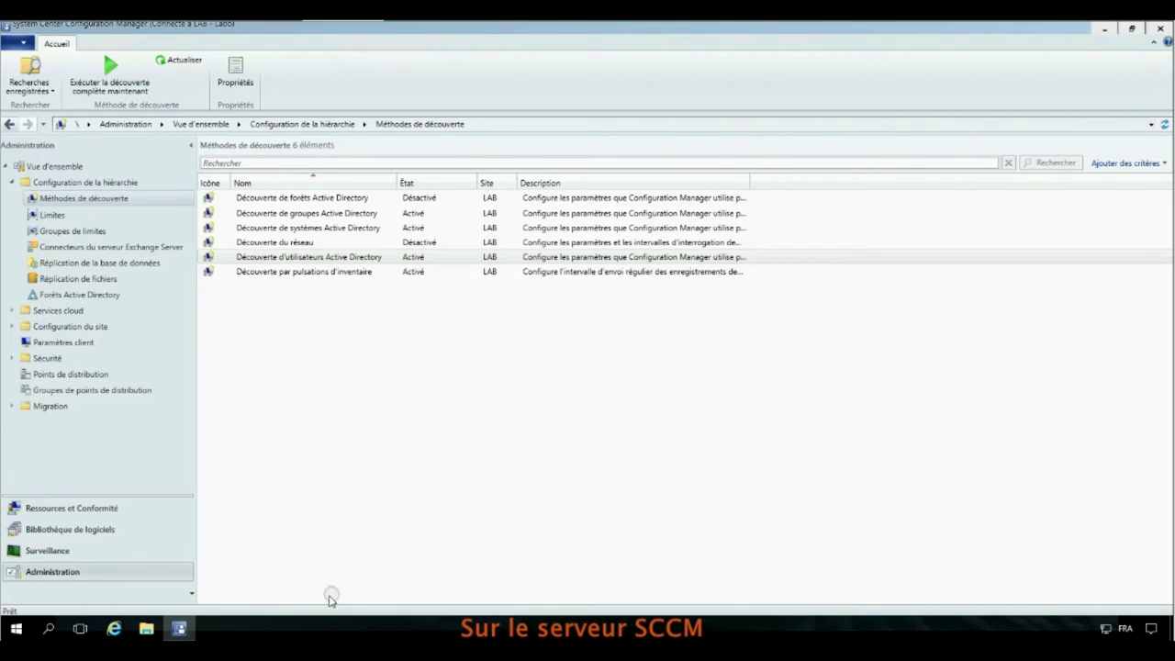
Examine Utilisateurs, the refreshed Regroupements d'utilisateurs and the members of the Tous les systèmes device collection under Ressources et Conformité
click(89, 514)
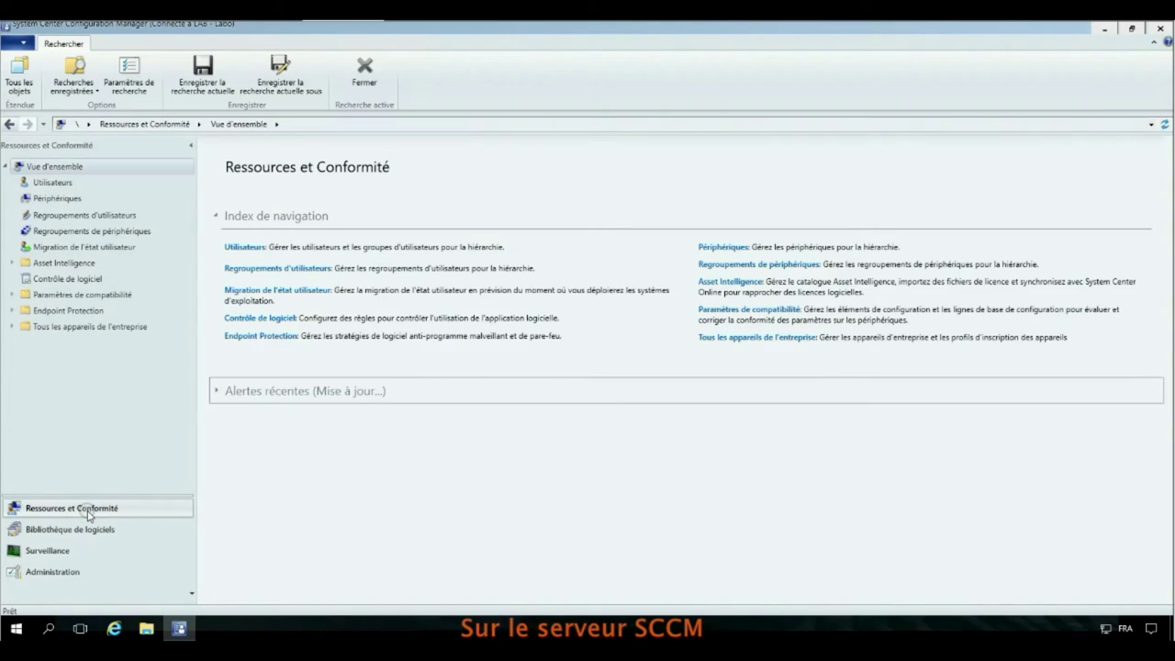
click(57, 182)
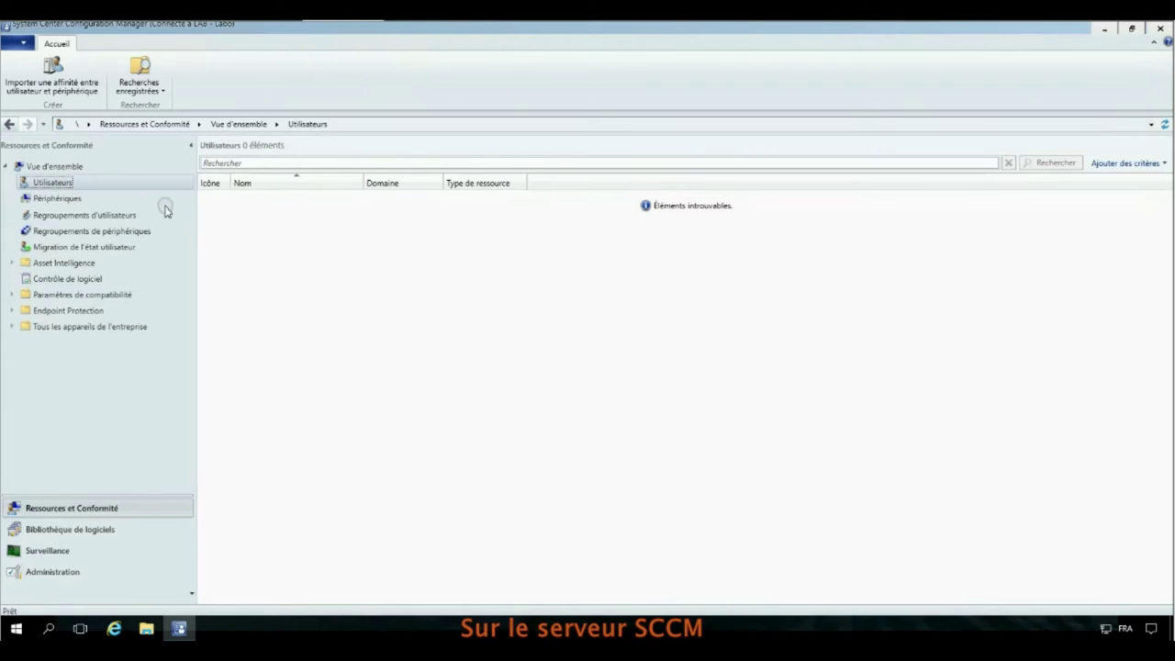
click(90, 216)
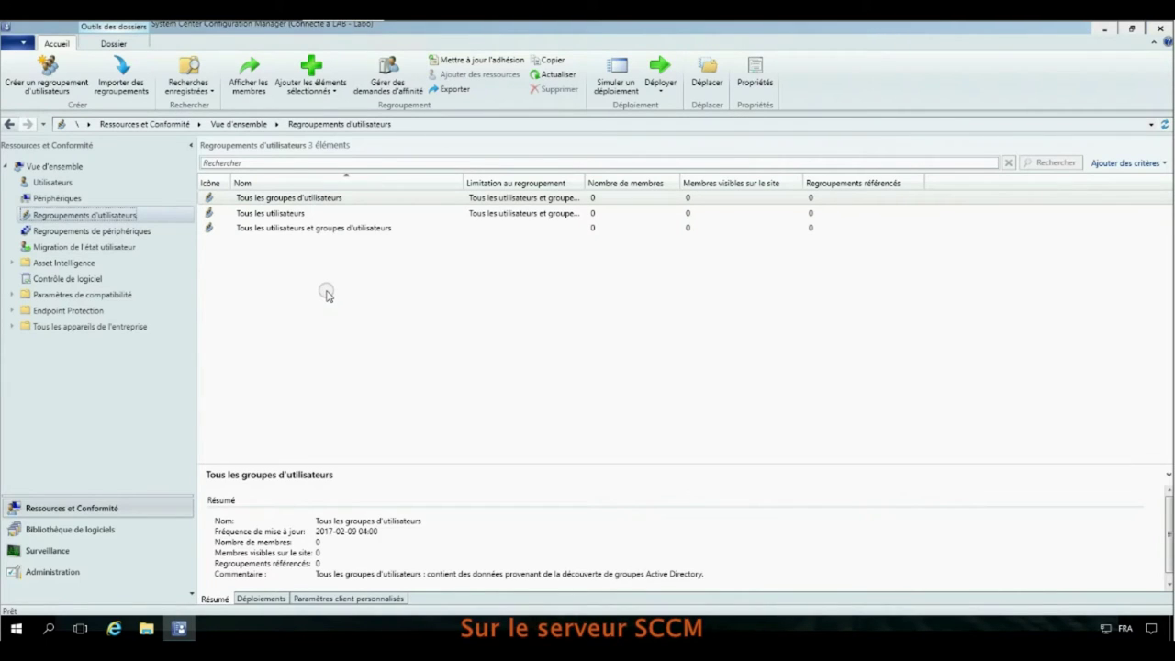
right_click(121, 216)
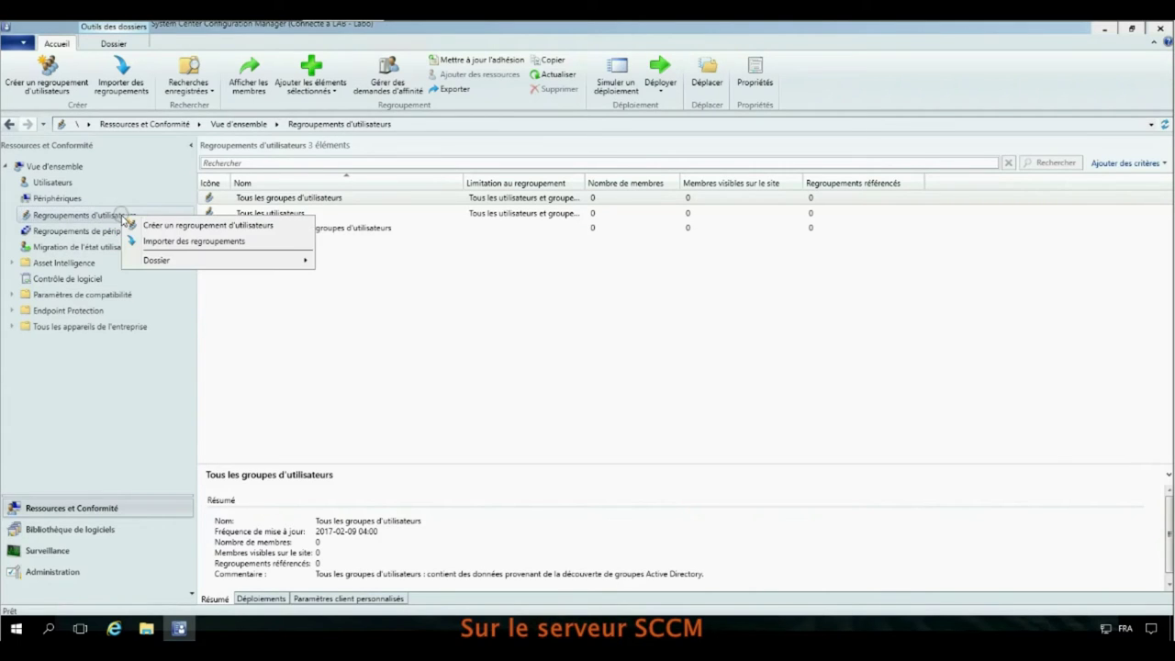
click(120, 217)
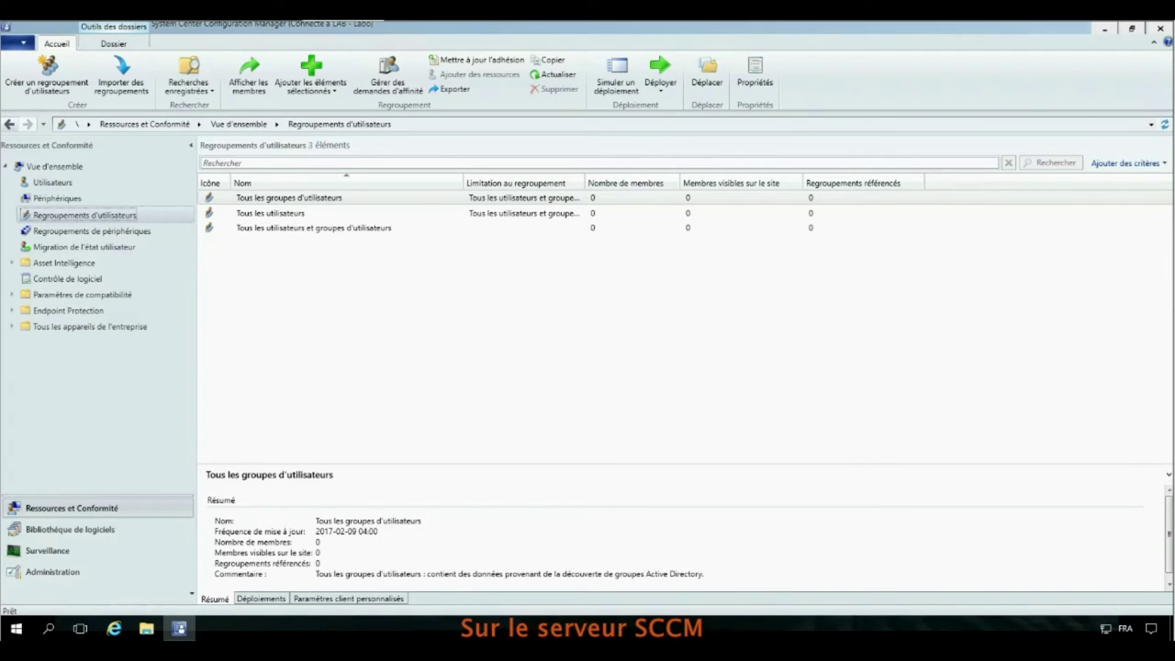
click(559, 76)
click(96, 231)
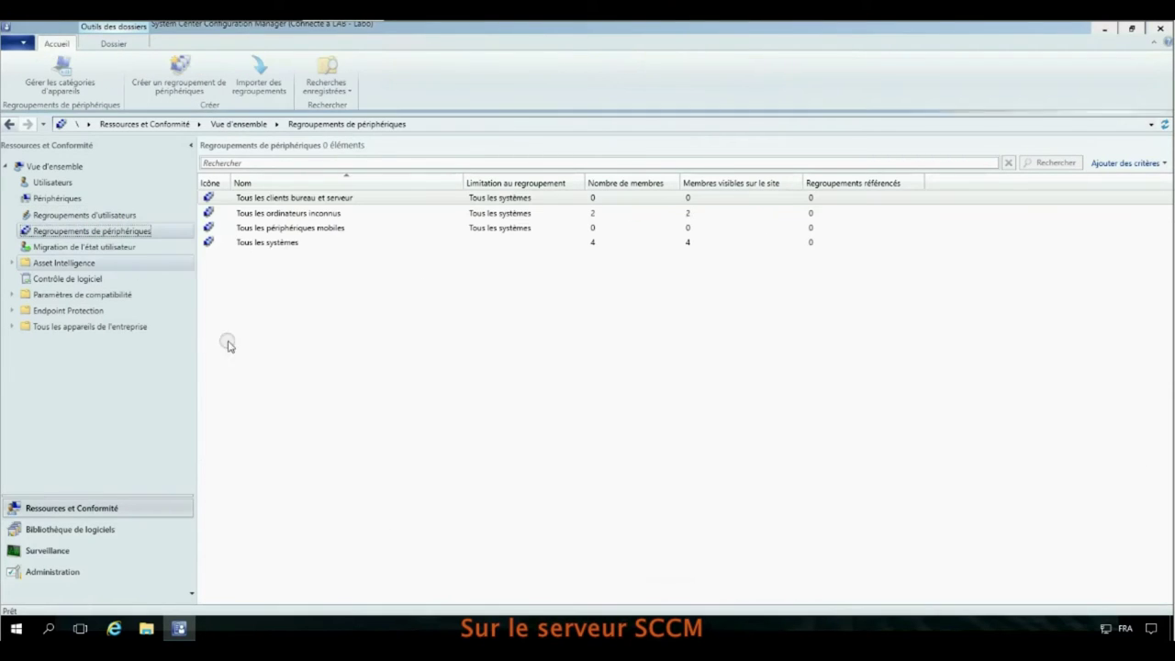
click(298, 240)
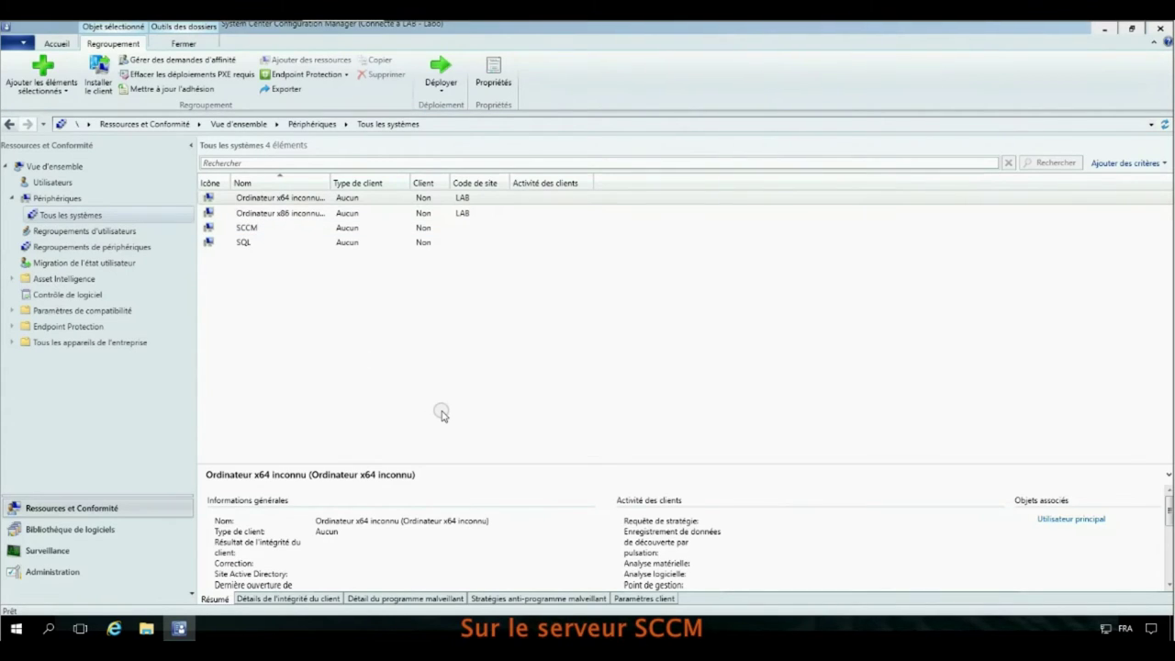
Update the membership of the Tous les systèmes device collection and go back to Périphériques
click(76, 217)
right_click(77, 217)
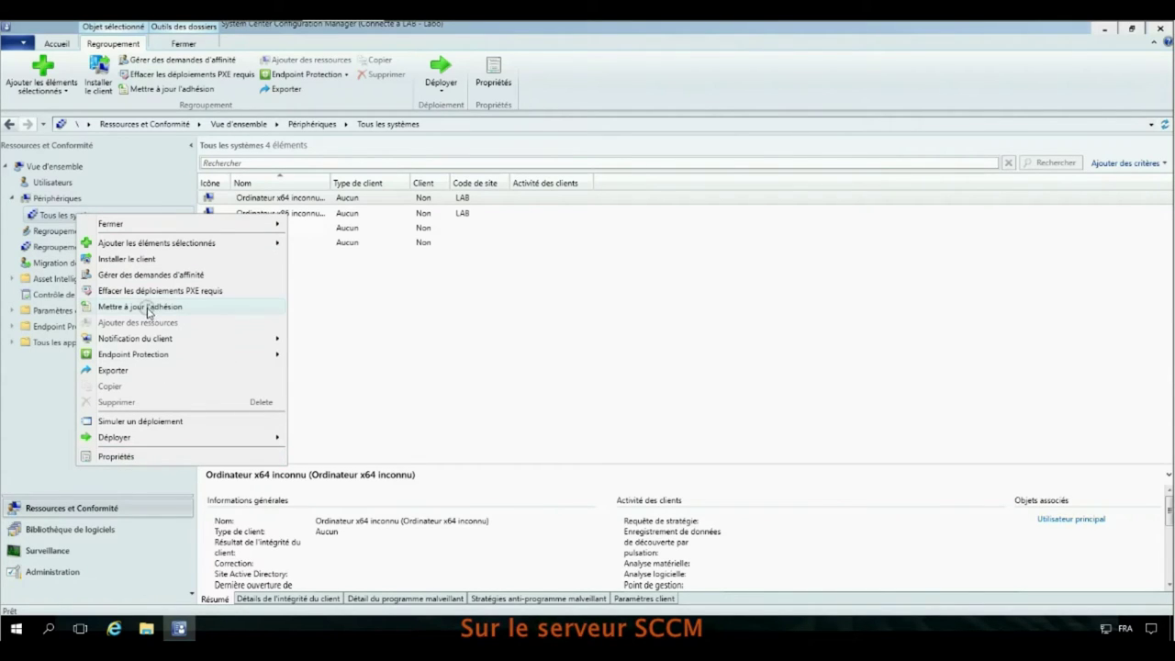
click(563, 341)
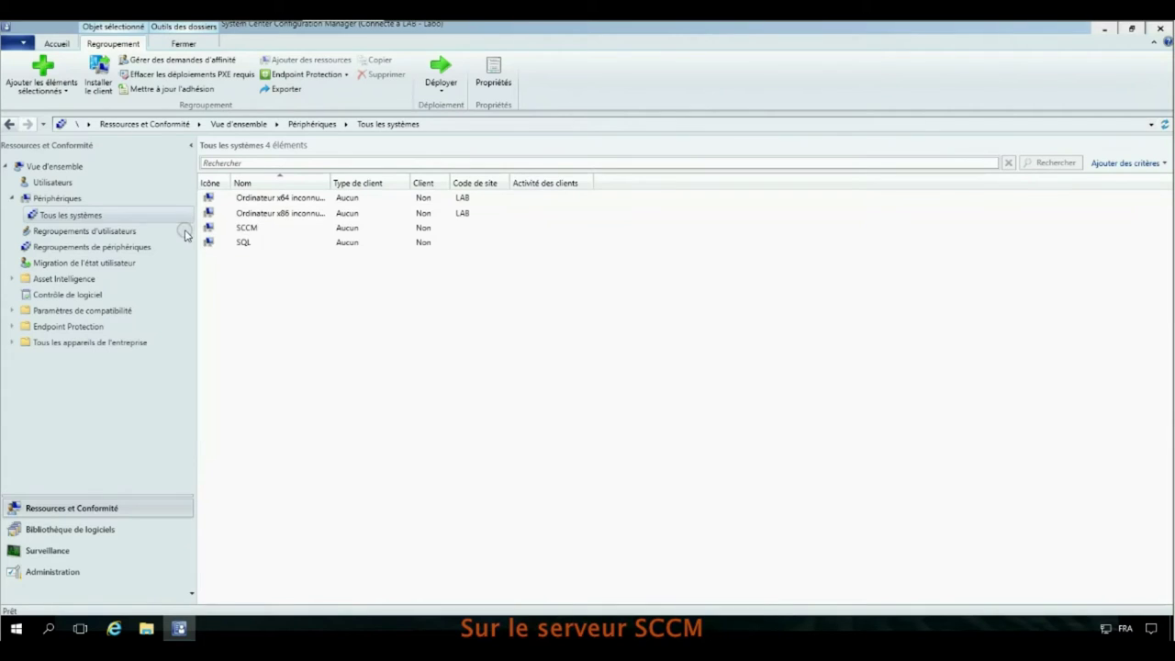
click(54, 199)
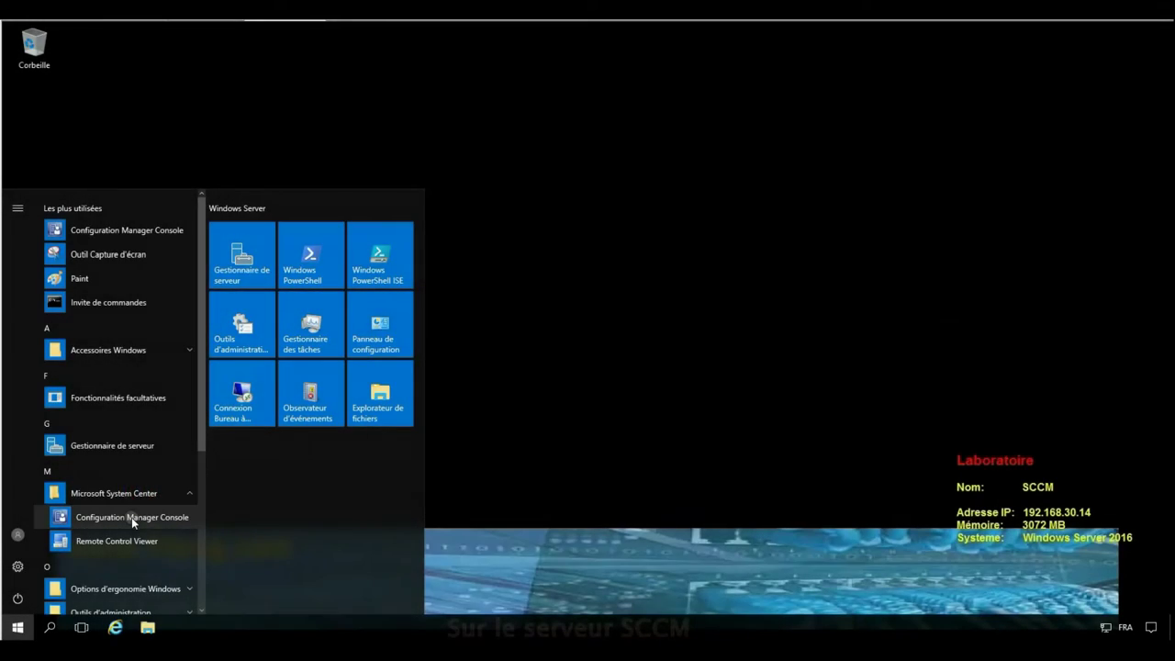
Open the Configuration Manager console and display Paramètres client in the Administration workspace
click(131, 517)
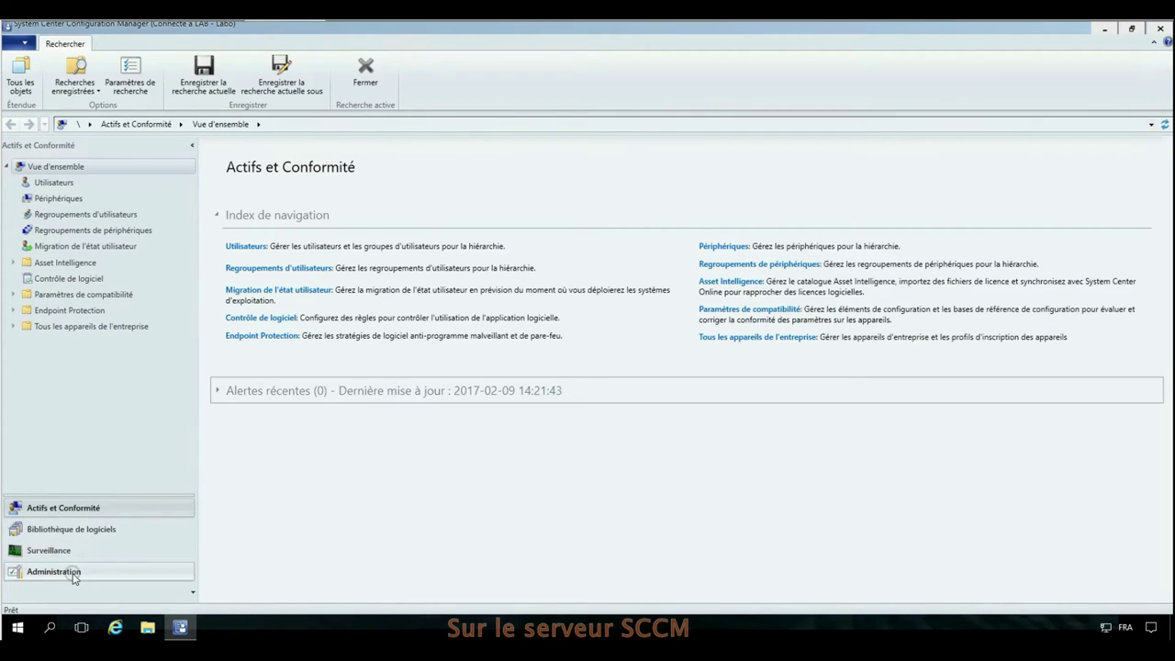
click(73, 575)
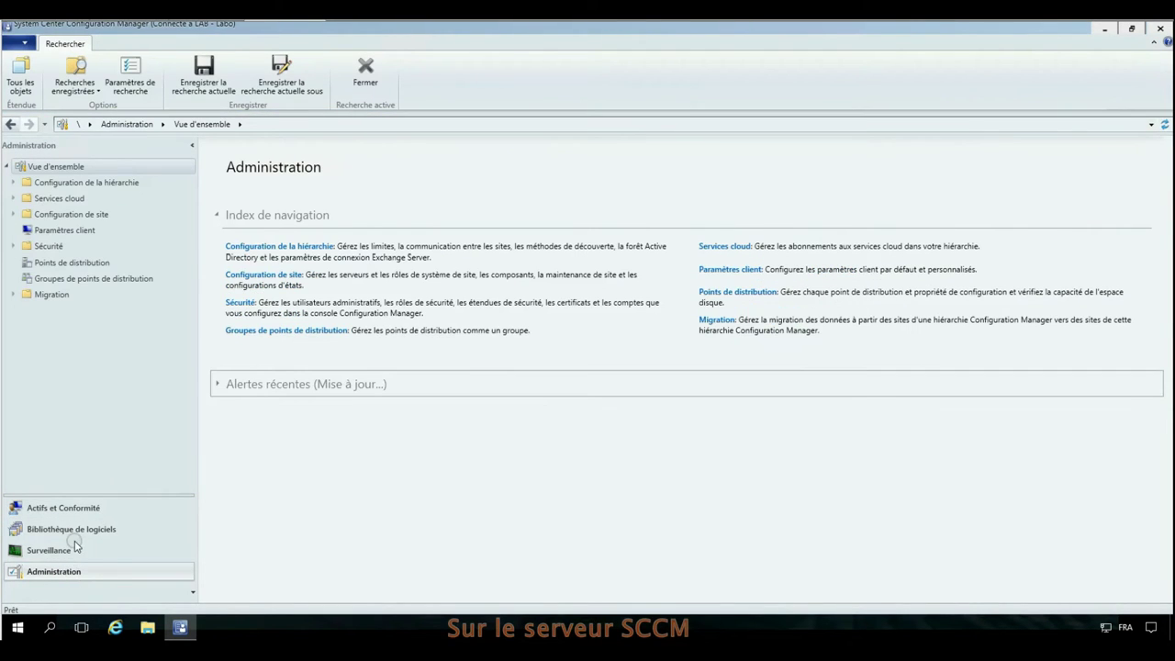
click(74, 233)
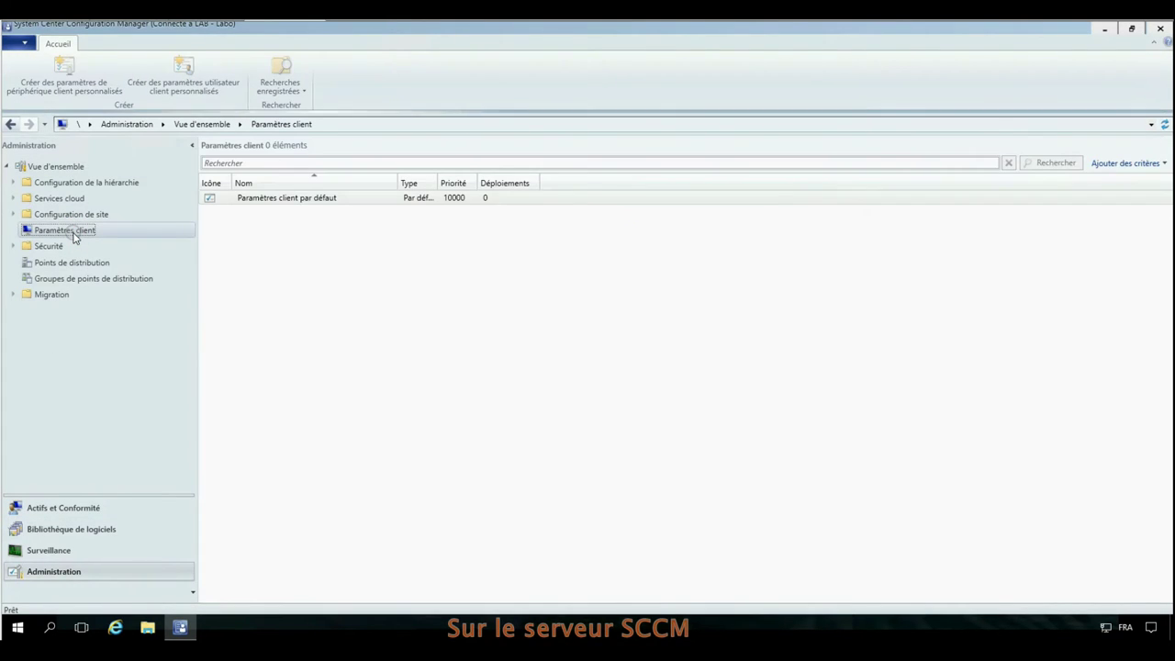
Start custom client device settings named Laboratoire with the description "Parametre agents pour le laboratoire"
right_click(73, 235)
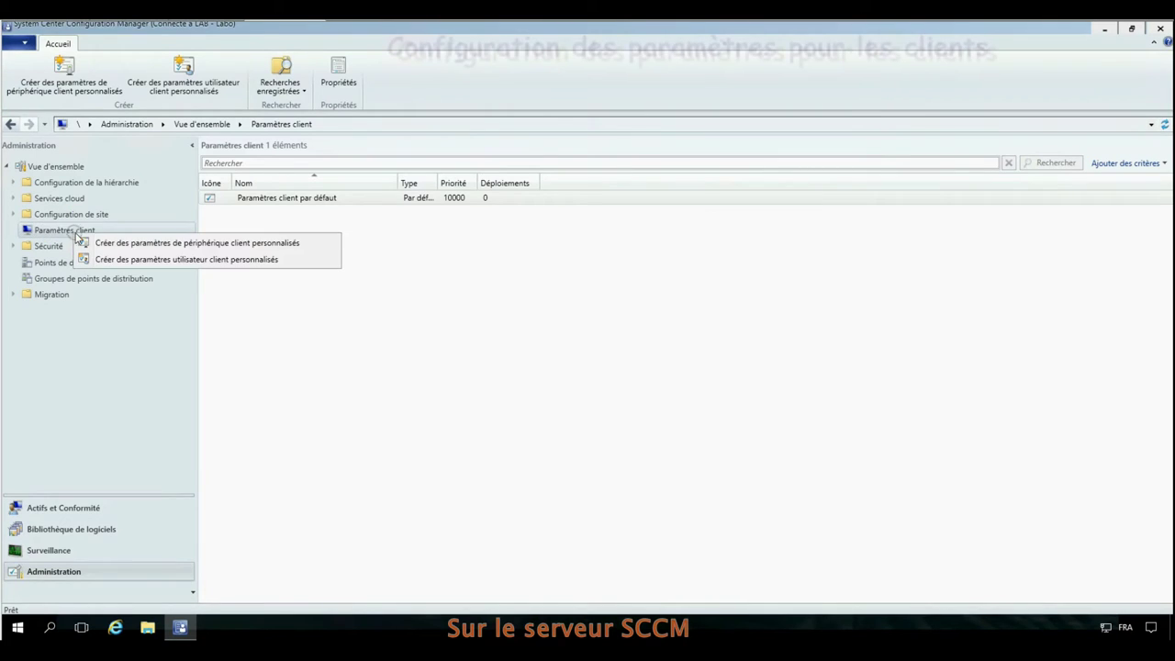
click(222, 244)
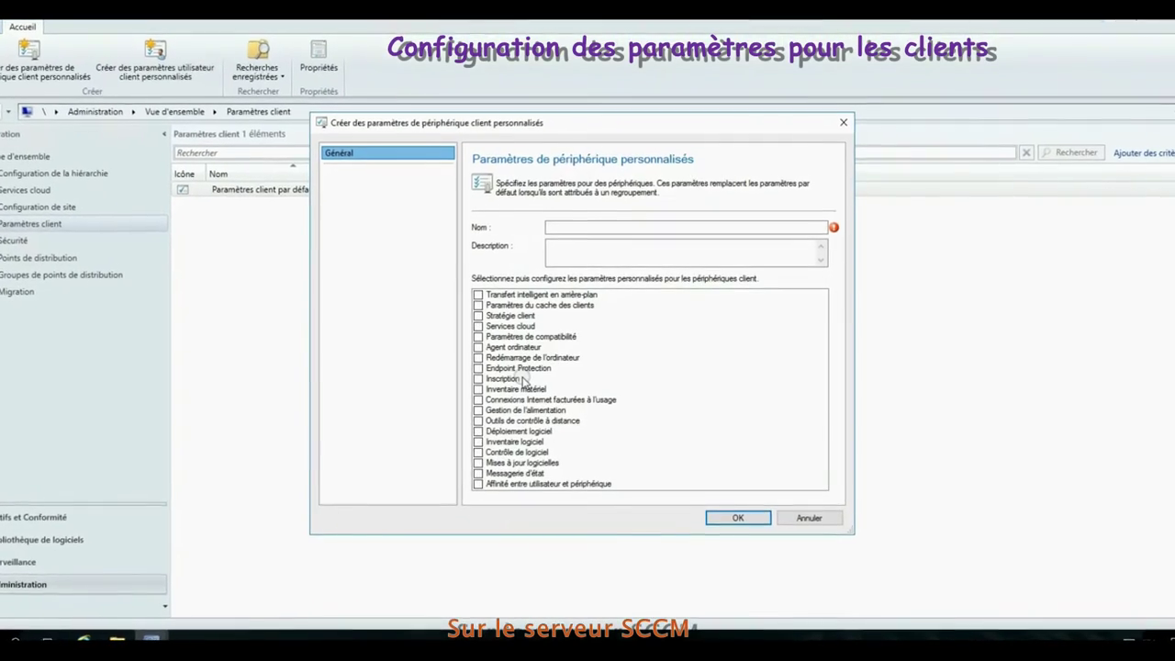
click(573, 227)
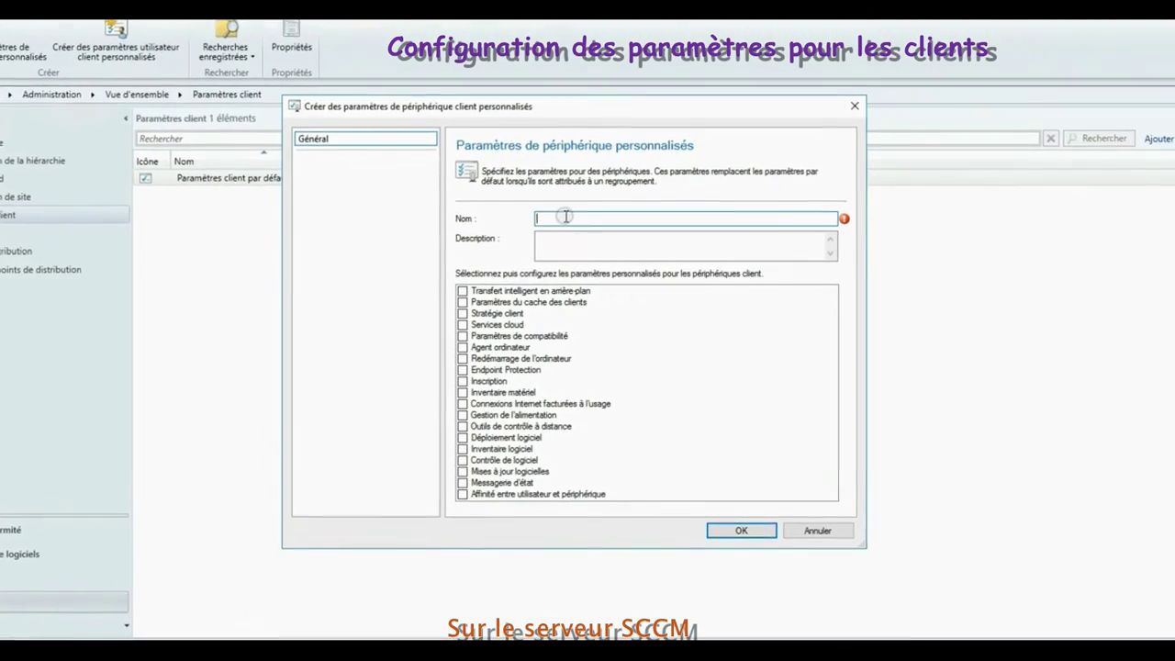
text(Labora)
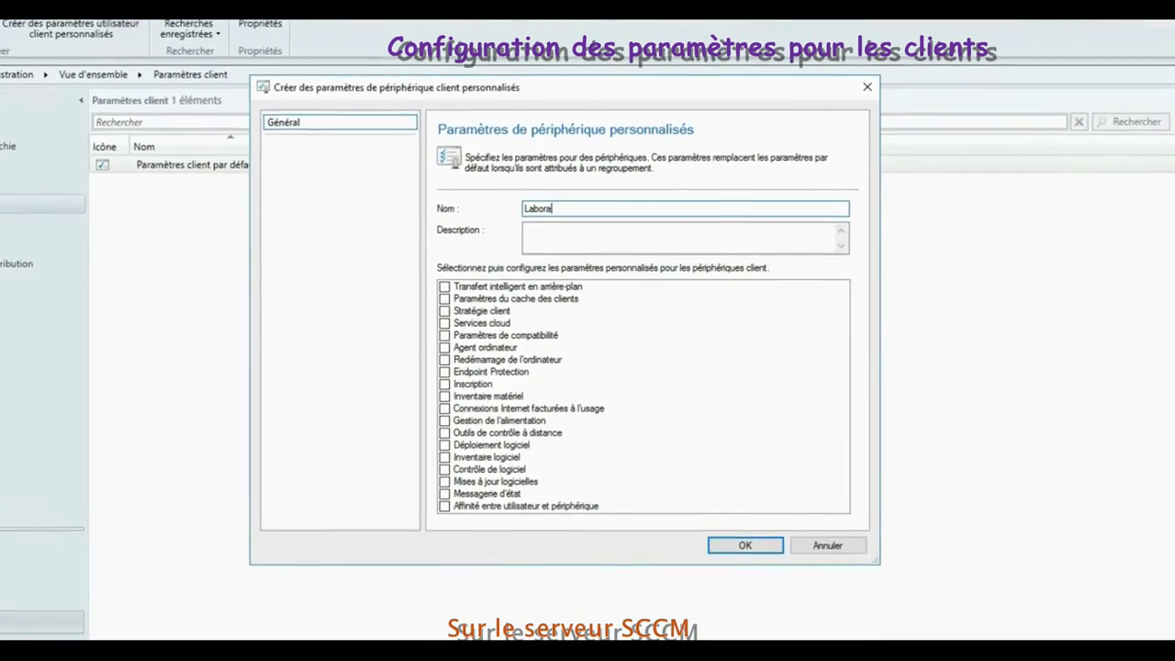
text(toire)
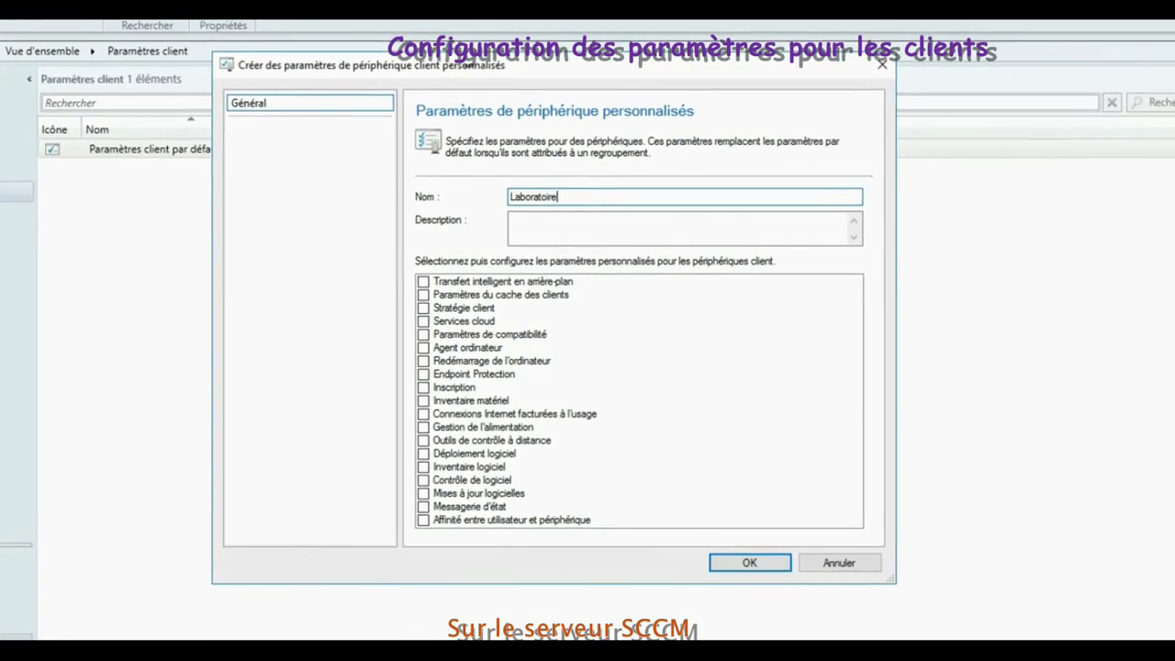
click(605, 211)
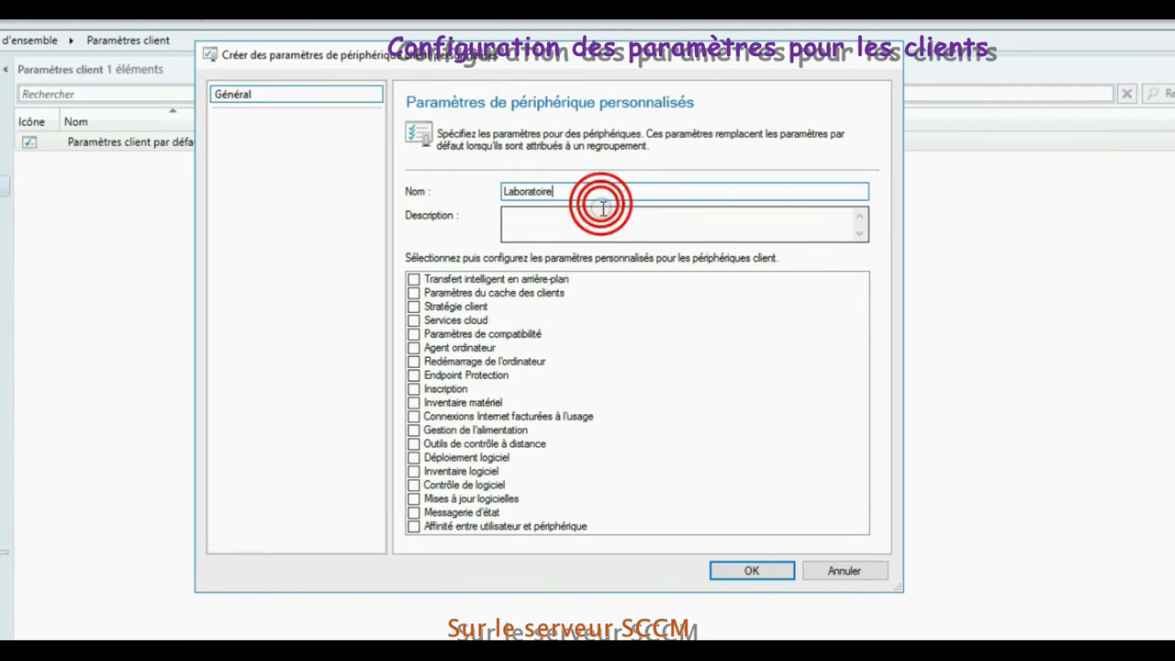
text(P)
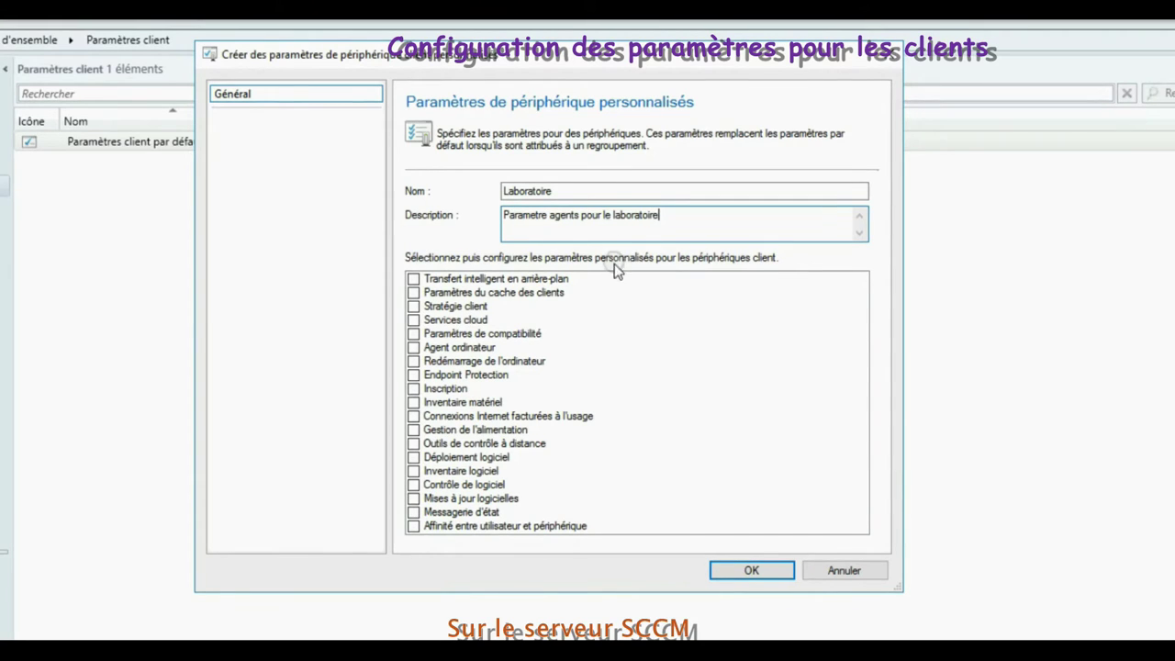
Include Stratégie client, Paramètres de compatibilité, Agent ordinateur, Redémarrage de l'ordinateur and Inventaire matériel in the custom device settings
click(413, 306)
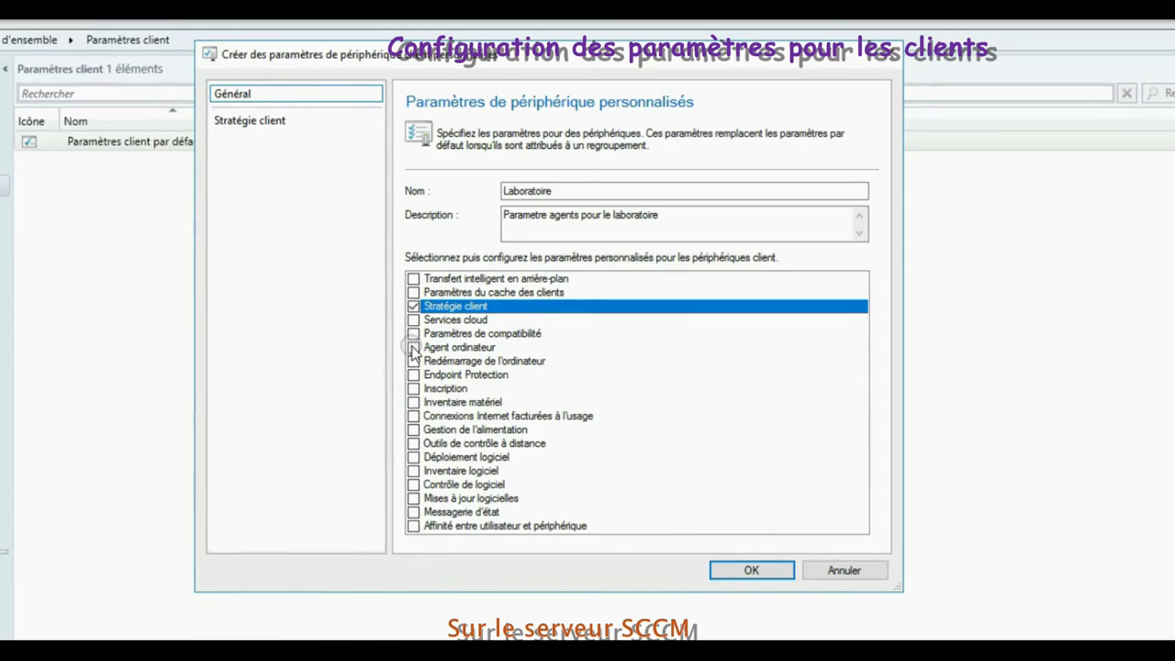
click(414, 347)
click(413, 333)
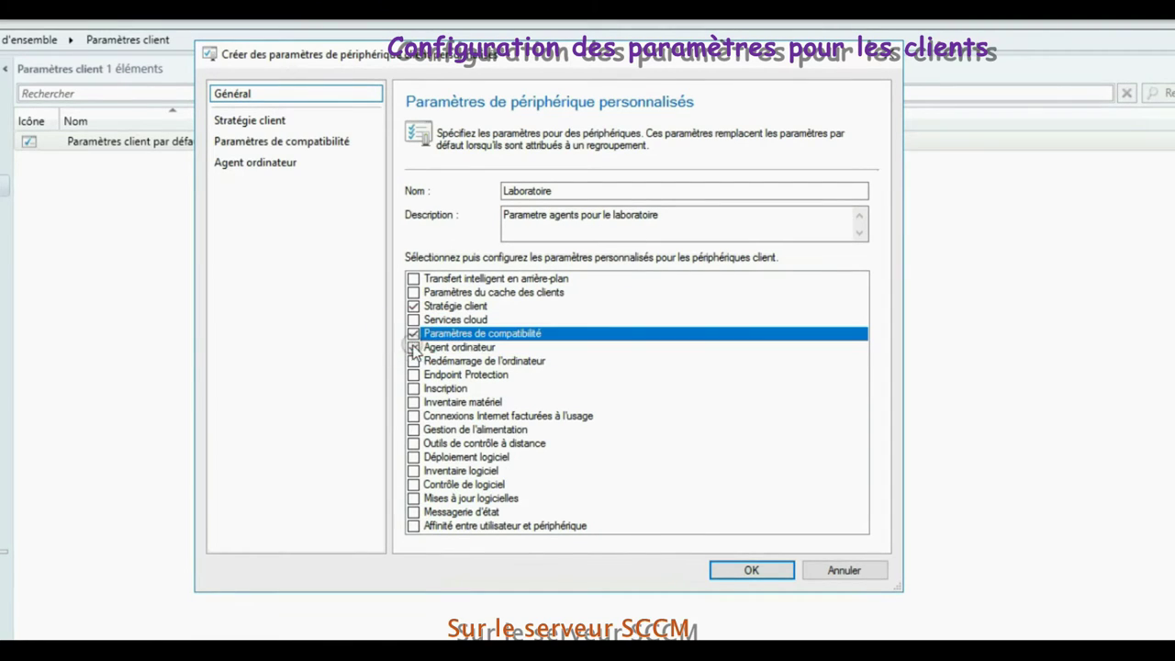
click(413, 361)
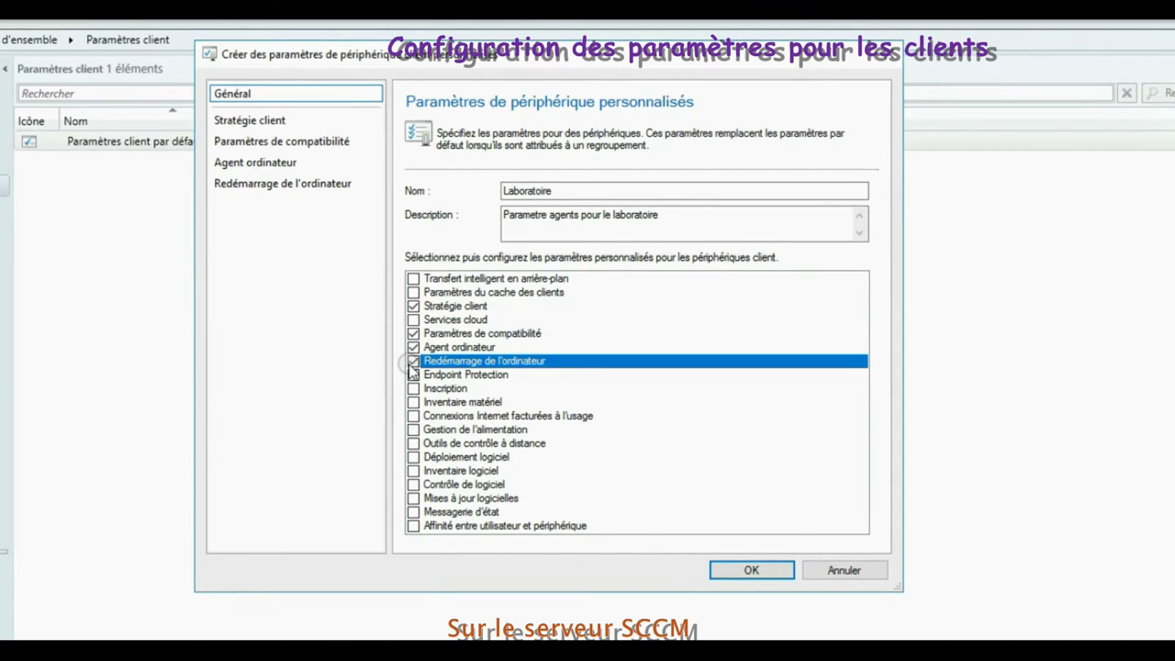
click(413, 402)
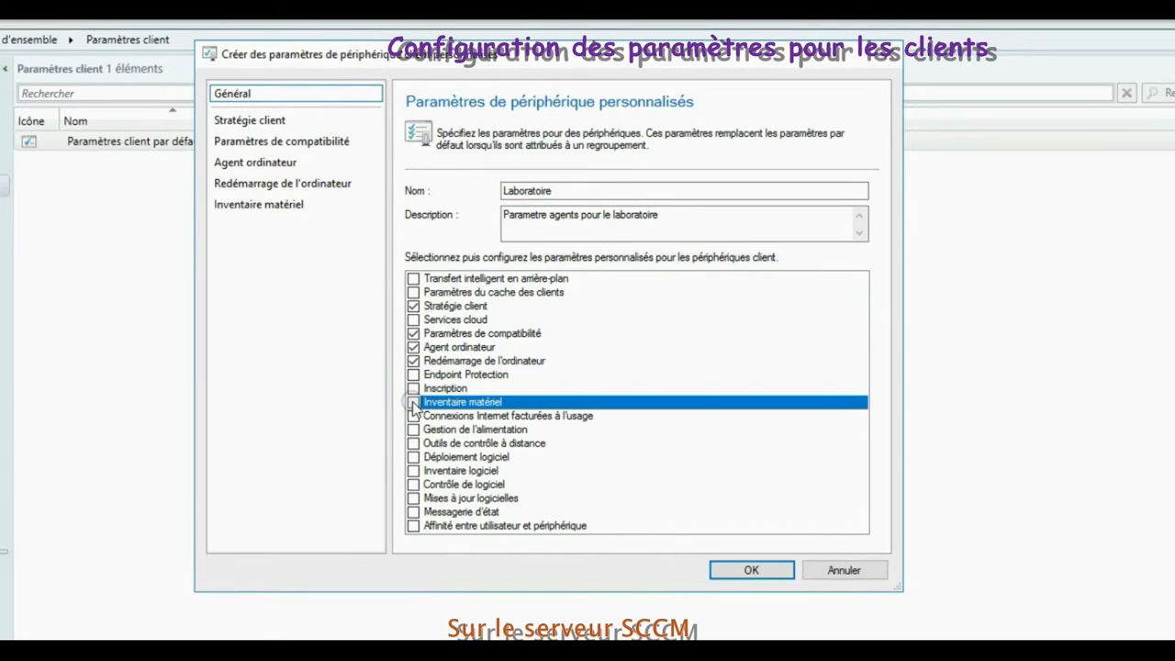
Also include Gestion de l'alimentation, Outils de contrôle à distance, Déploiement logiciel and Inventaire logiciel in the custom device settings
click(414, 429)
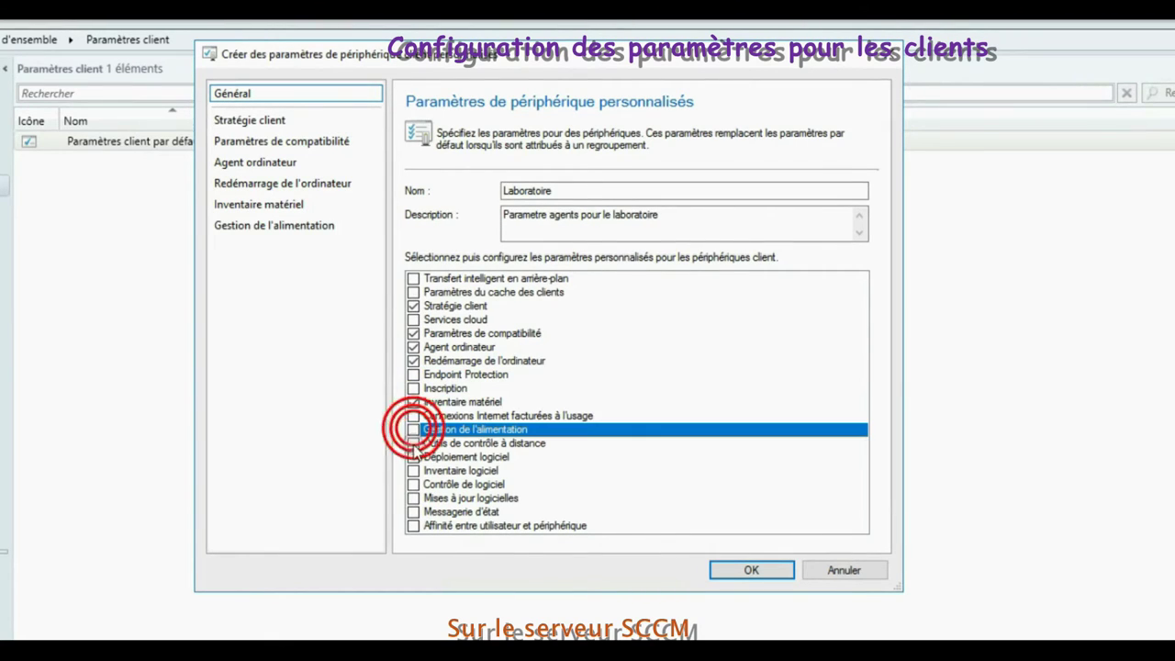
click(413, 443)
click(413, 443)
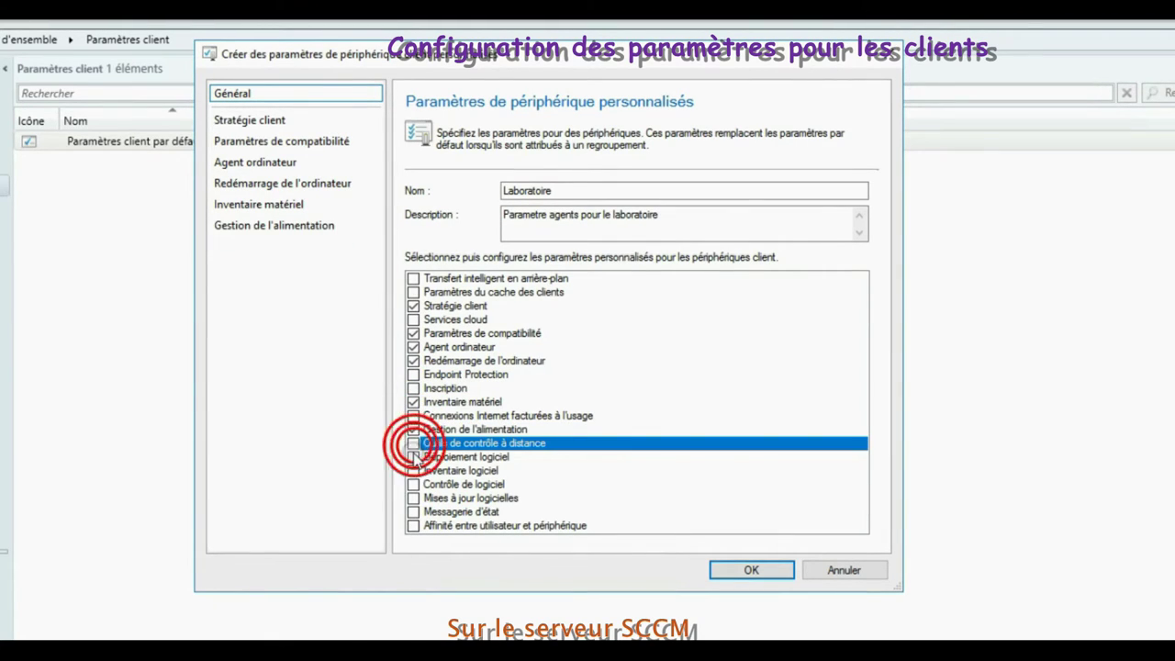
click(414, 446)
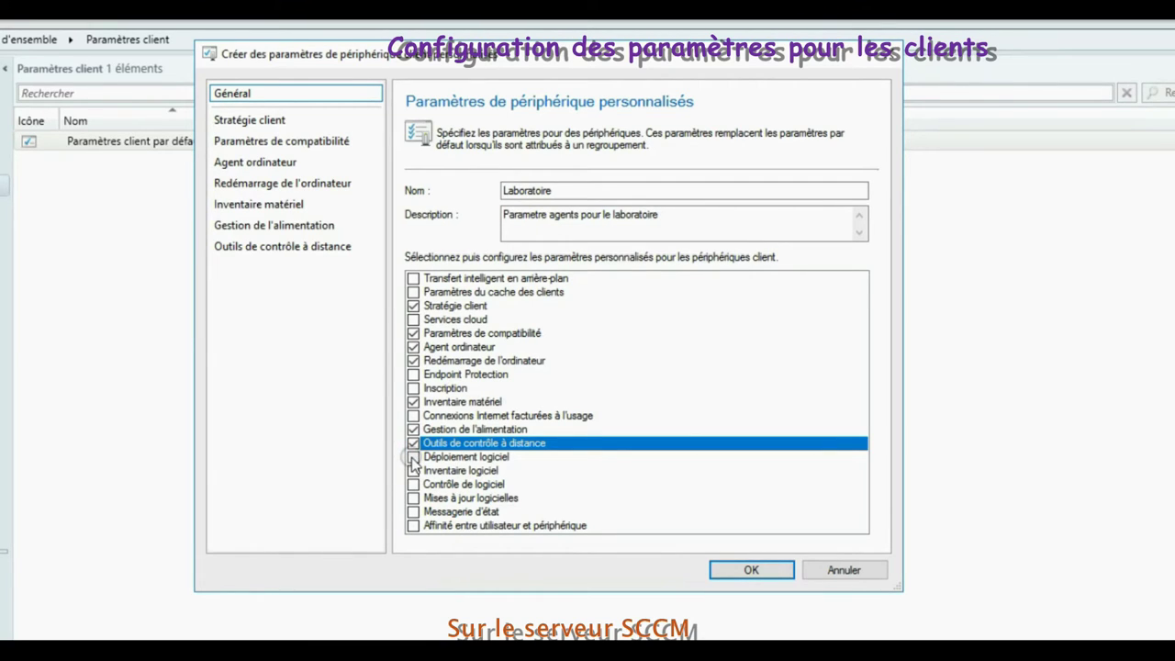
click(413, 456)
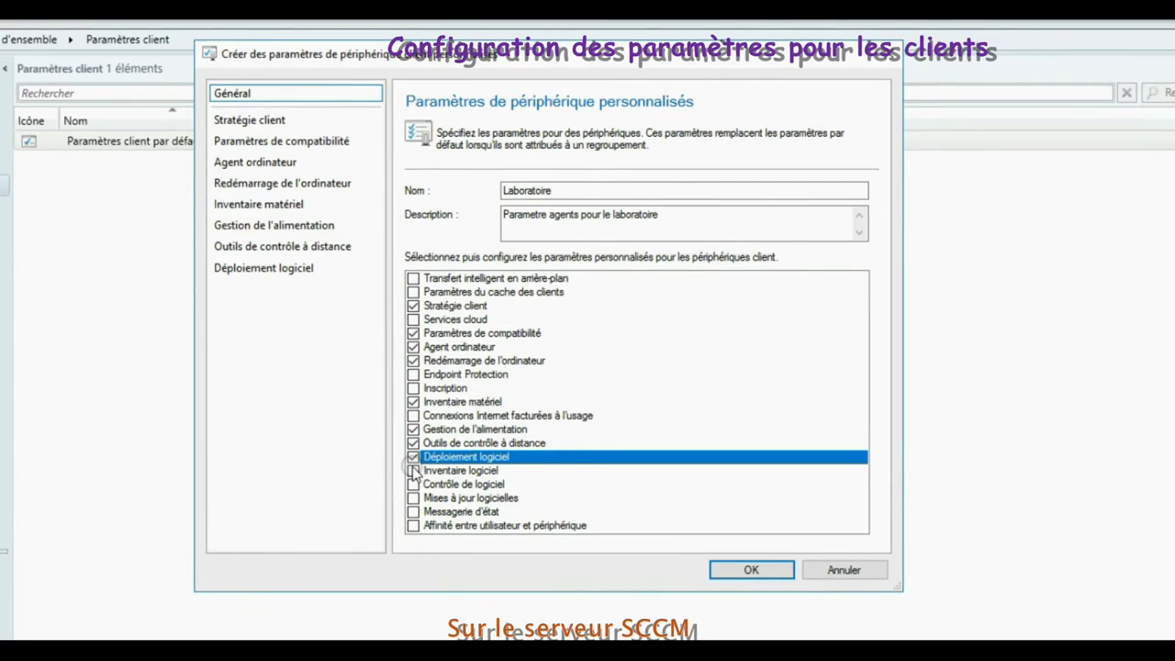
click(413, 469)
click(413, 470)
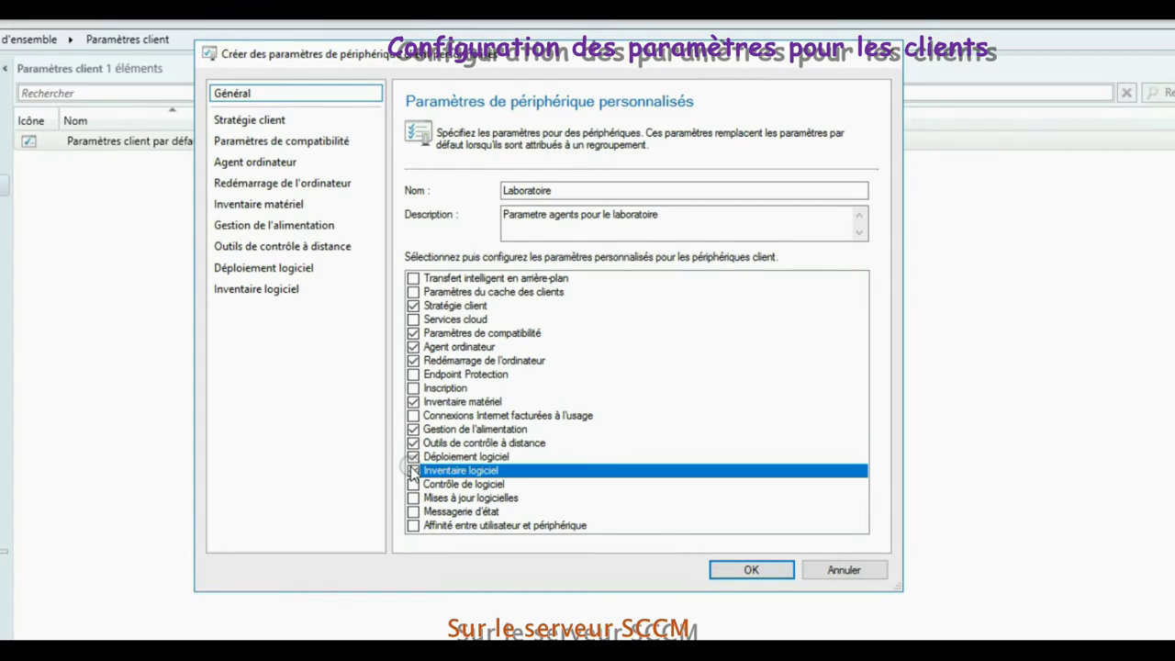
In Stratégie client, set the policy polling interval to 5 minutes and keep user policy requests from Internet clients at Non
click(287, 121)
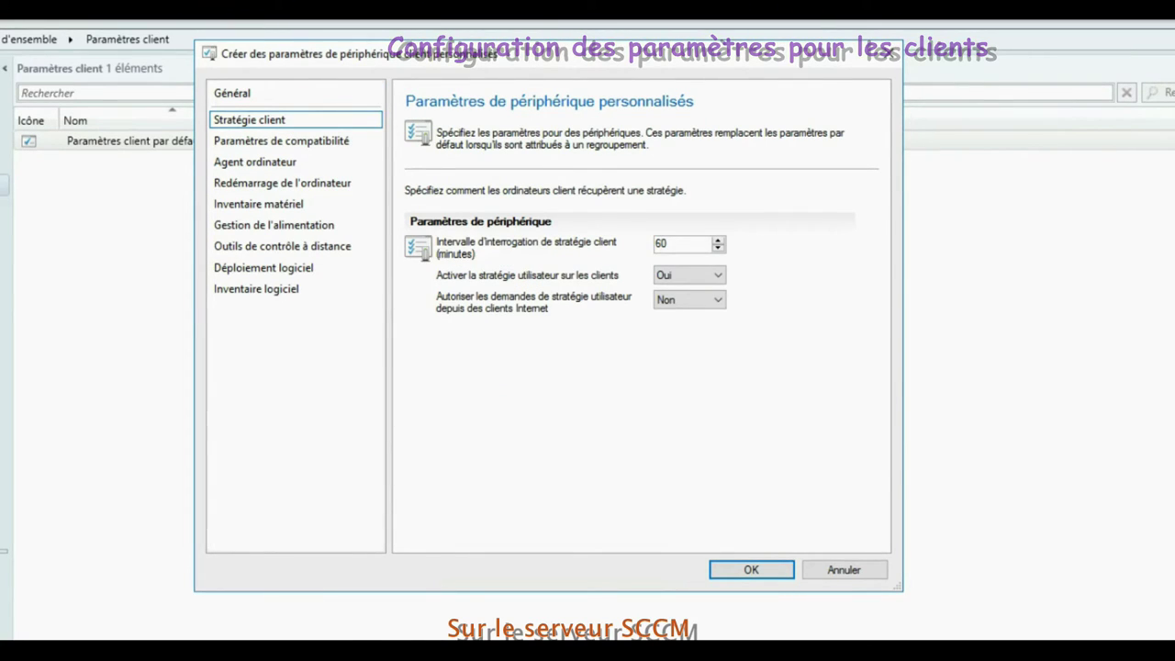
double_click(683, 244)
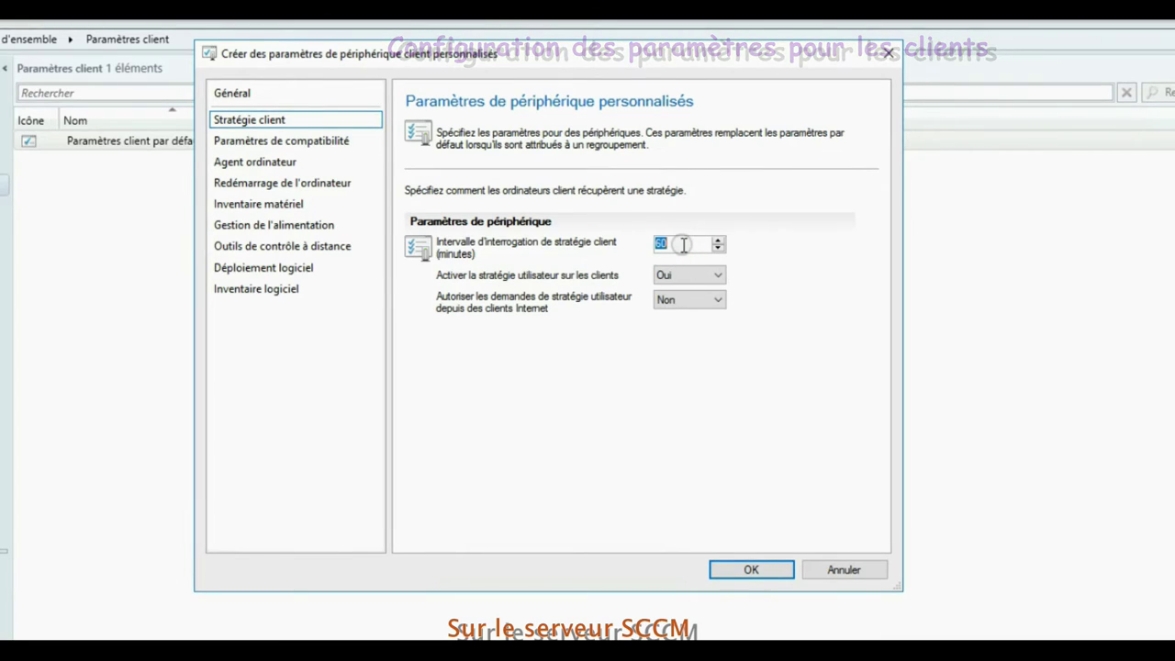
text(5)
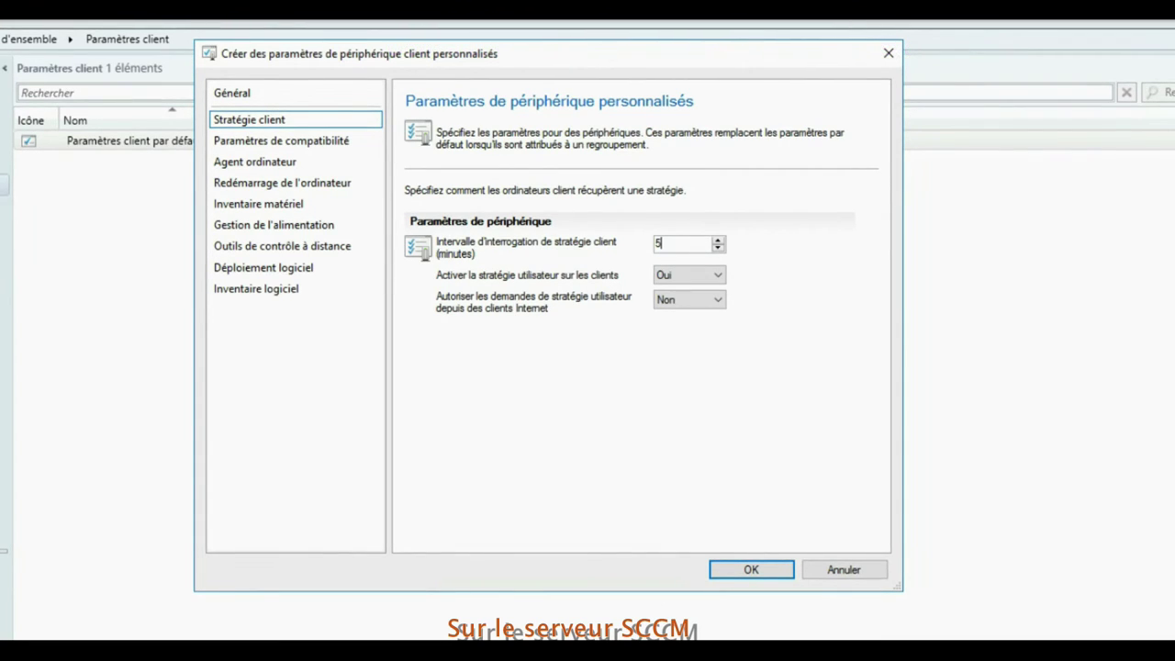
click(690, 300)
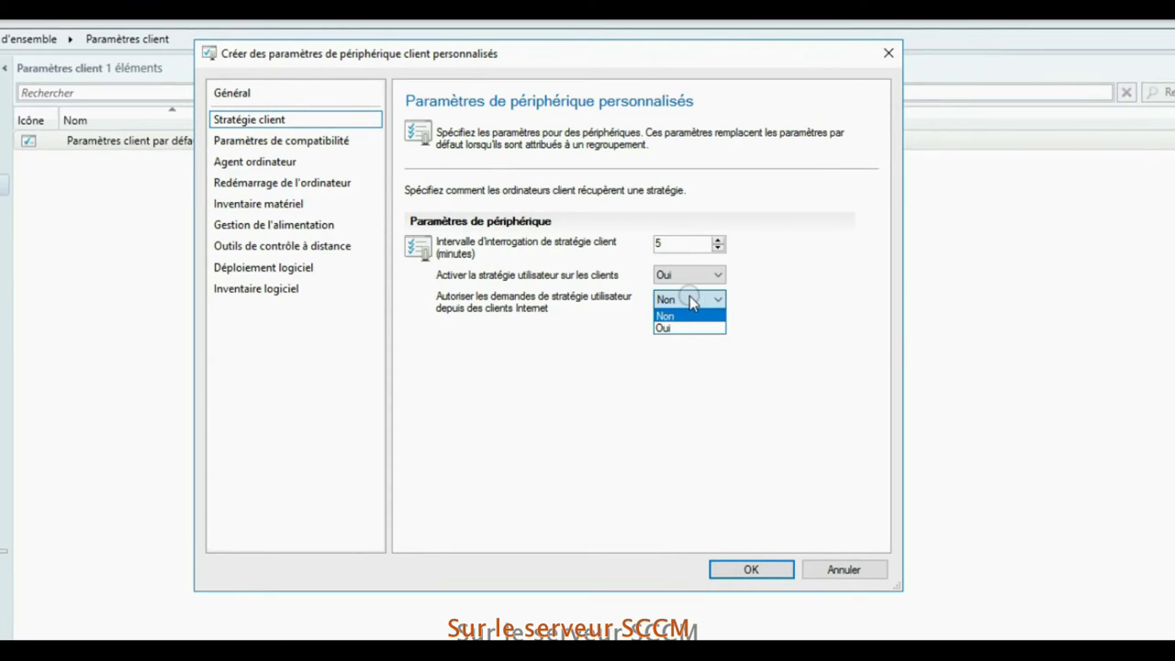
click(690, 301)
In Paramètres de compatibilité, set the user data and profiles option to Oui
click(310, 142)
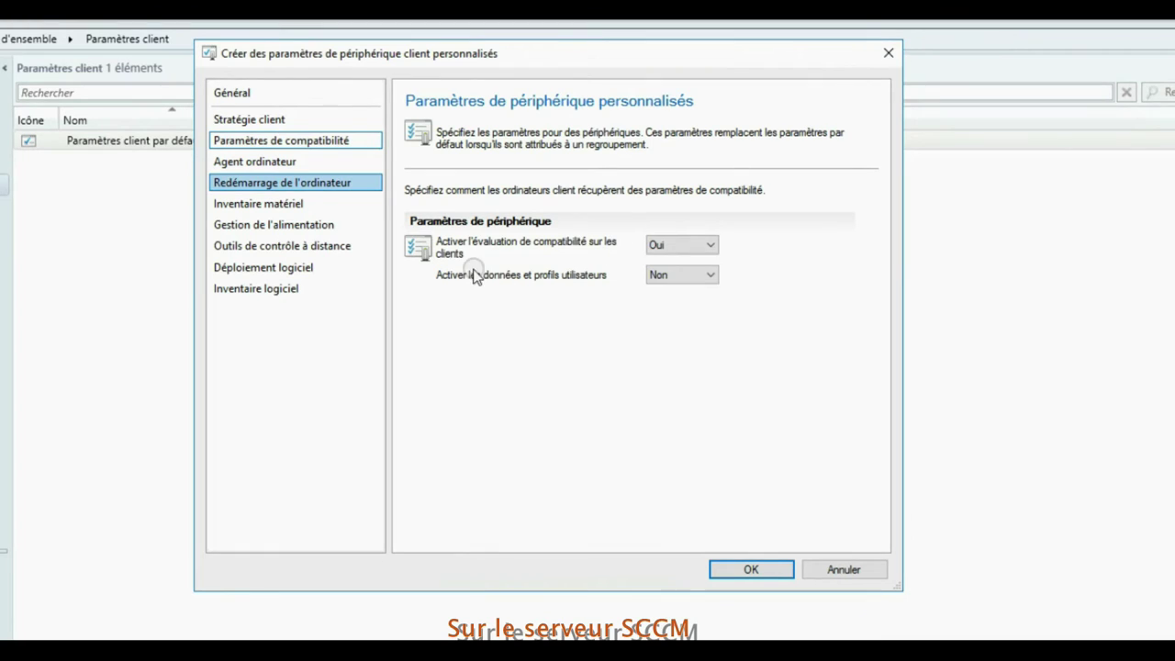
click(700, 275)
click(676, 305)
In Agent ordinateur, set the user reminder interval for deployment deadlines beyond 24 hours to 24 hours
click(292, 169)
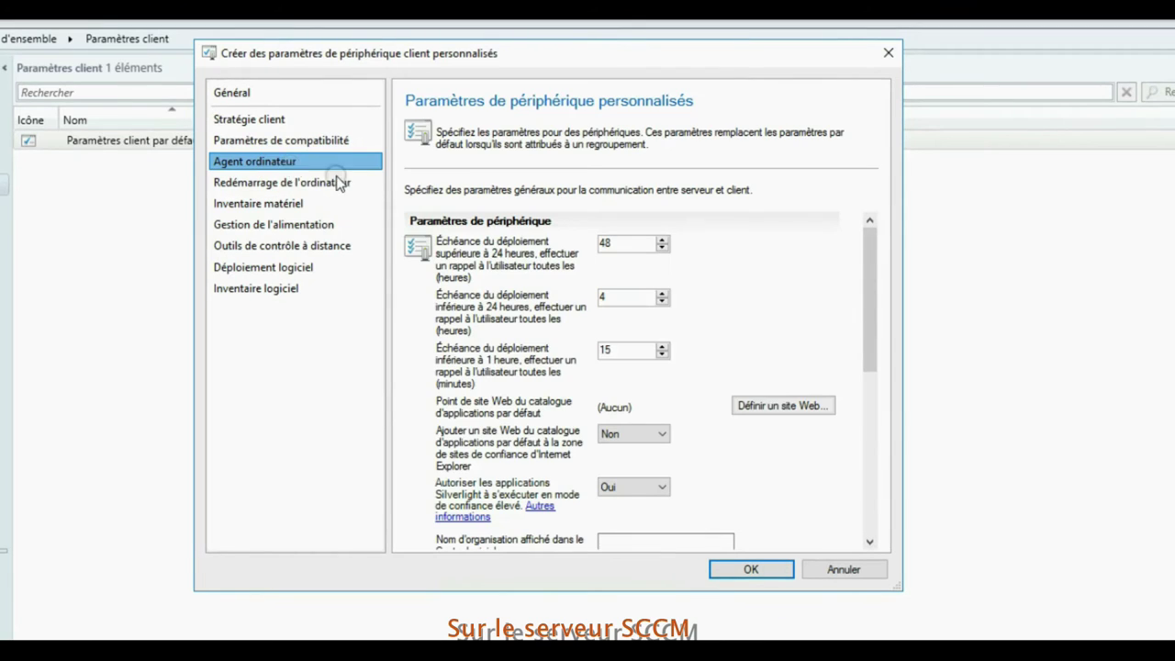
scroll(808, 323, down, 2)
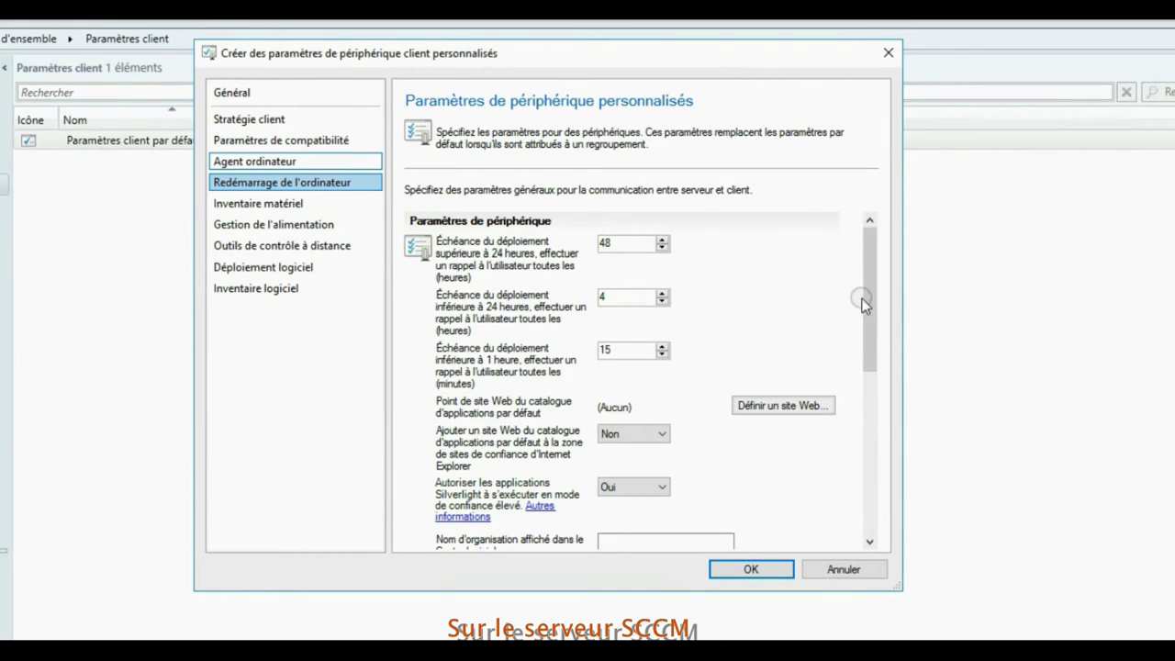
scroll(865, 315, down, 2)
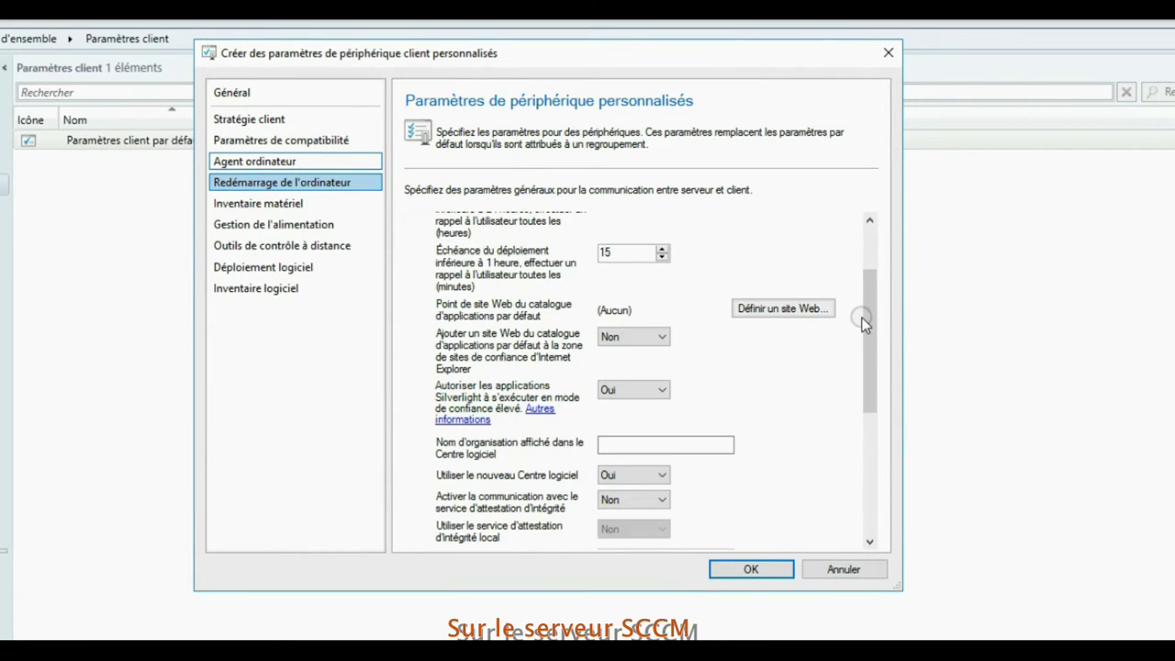
scroll(869, 241, up, 2)
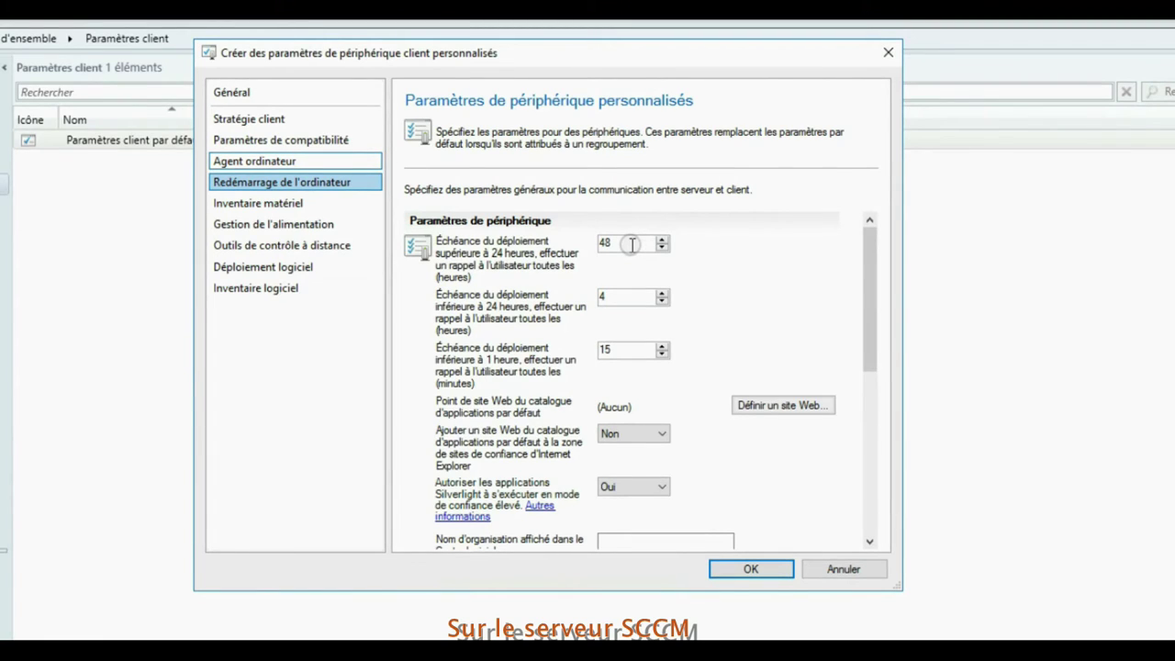
drag(632, 243, 588, 252)
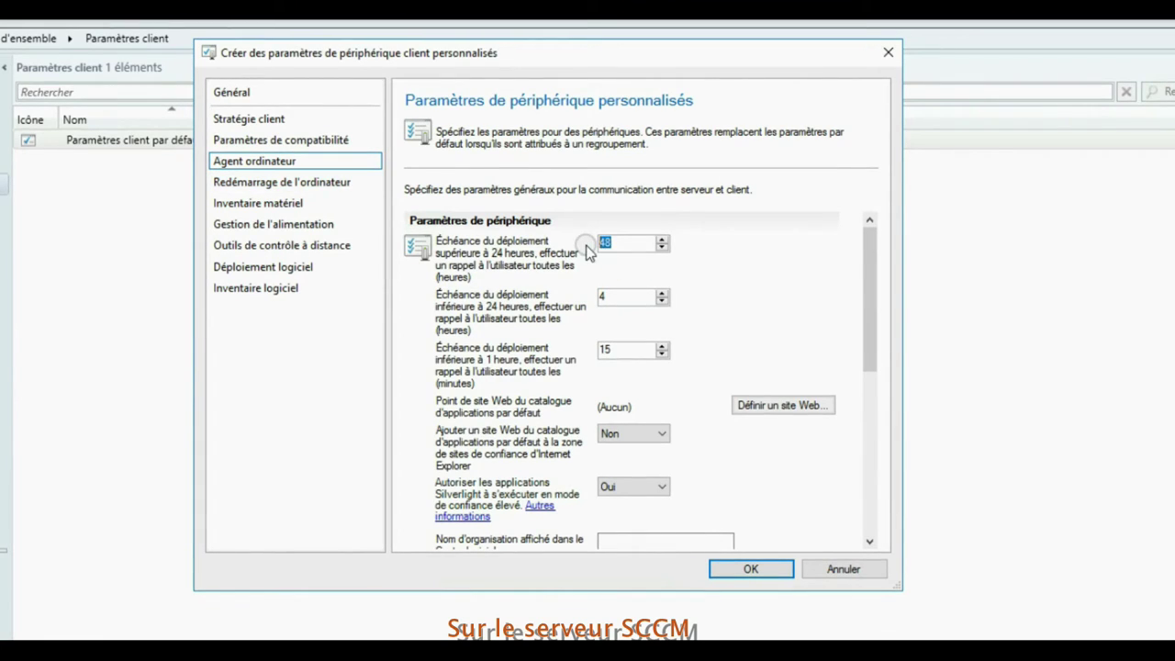
text(2)
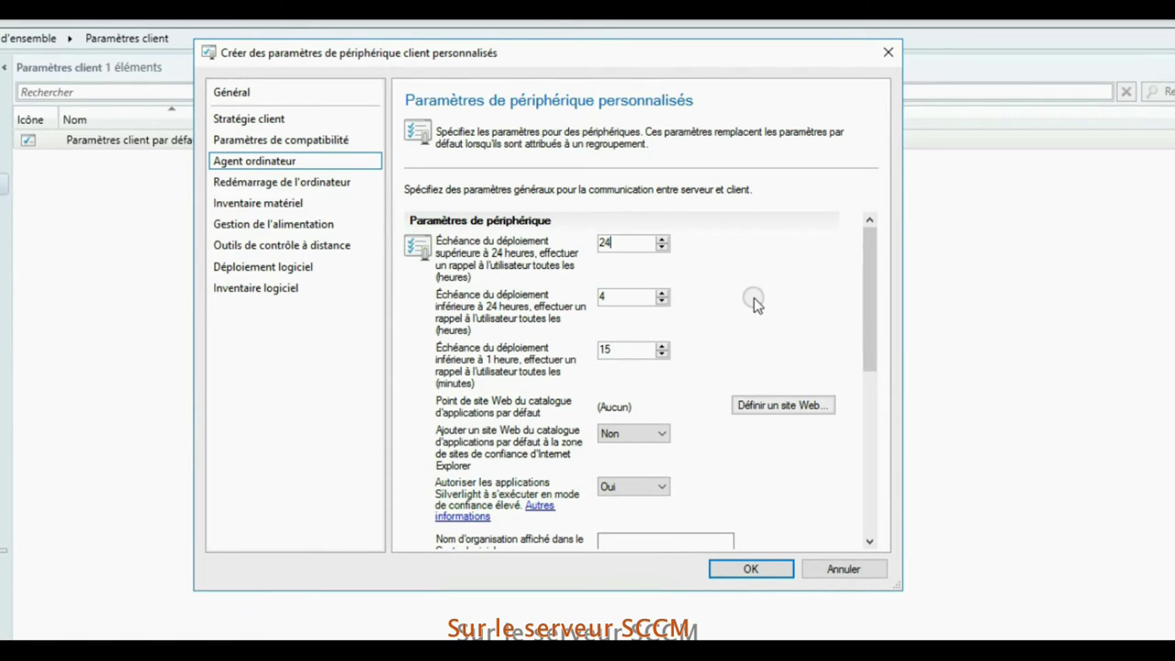
Set the default application catalog website point to SCCM.frbmg.lan, using the intranet fully qualified domain name option
click(784, 405)
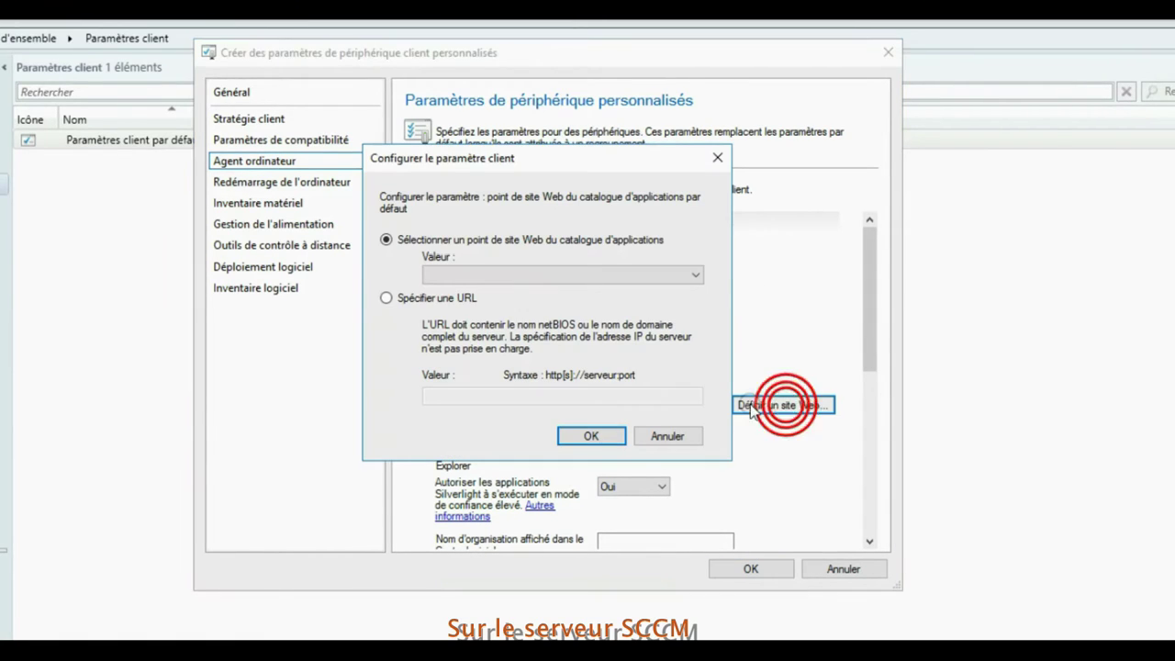
click(491, 274)
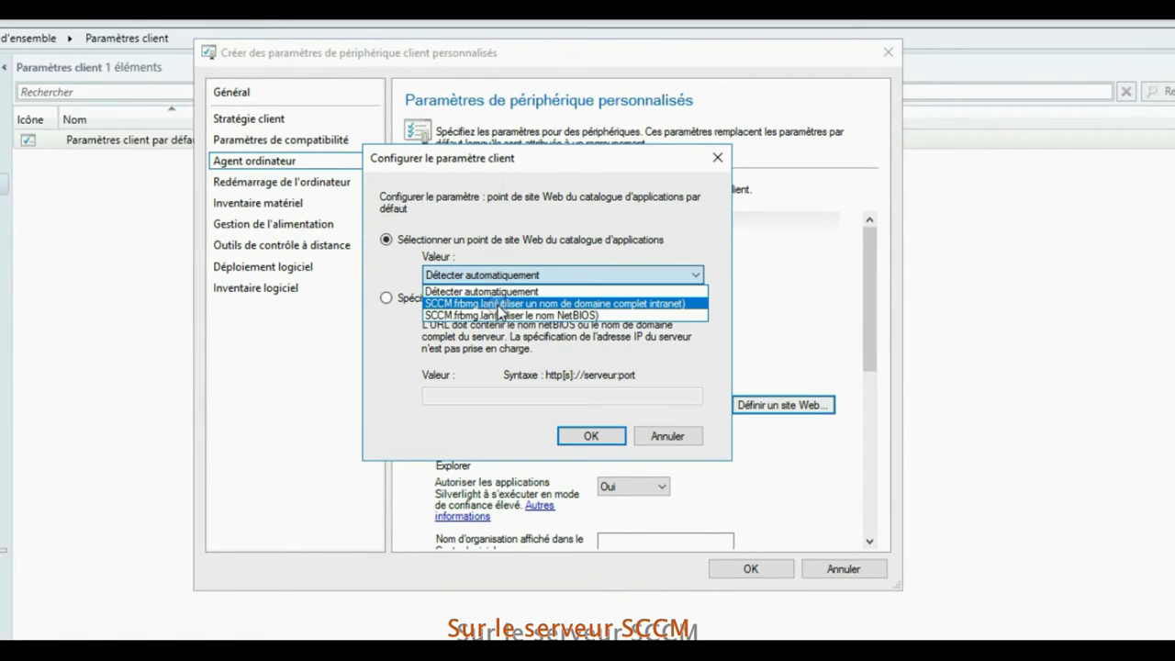
click(498, 305)
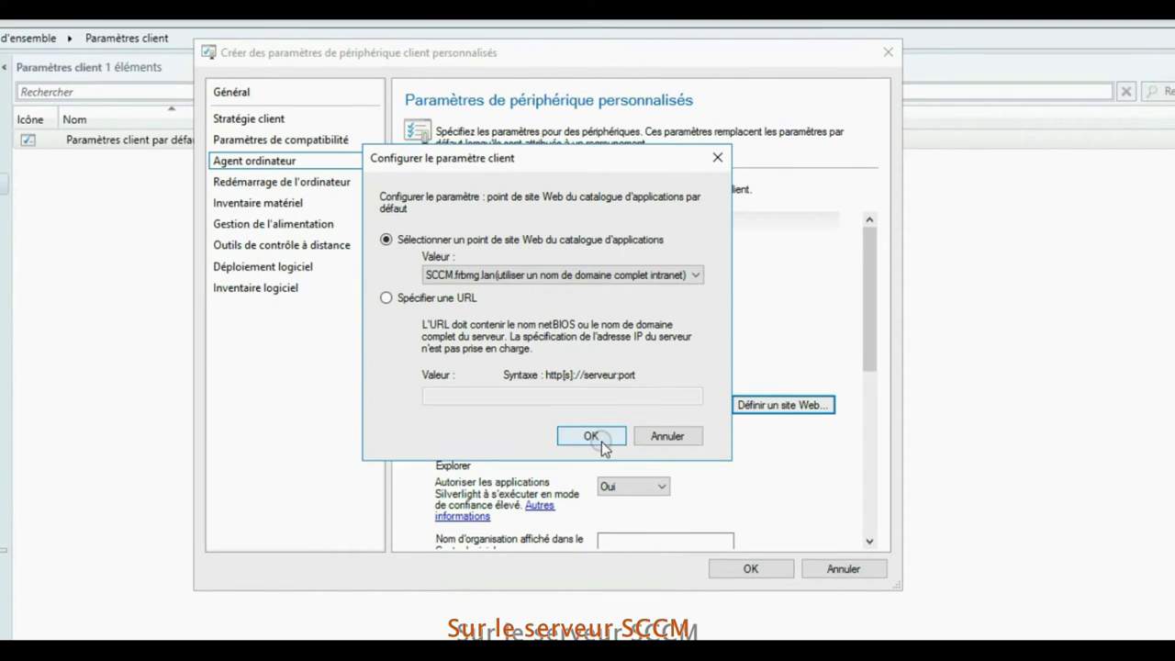
click(592, 436)
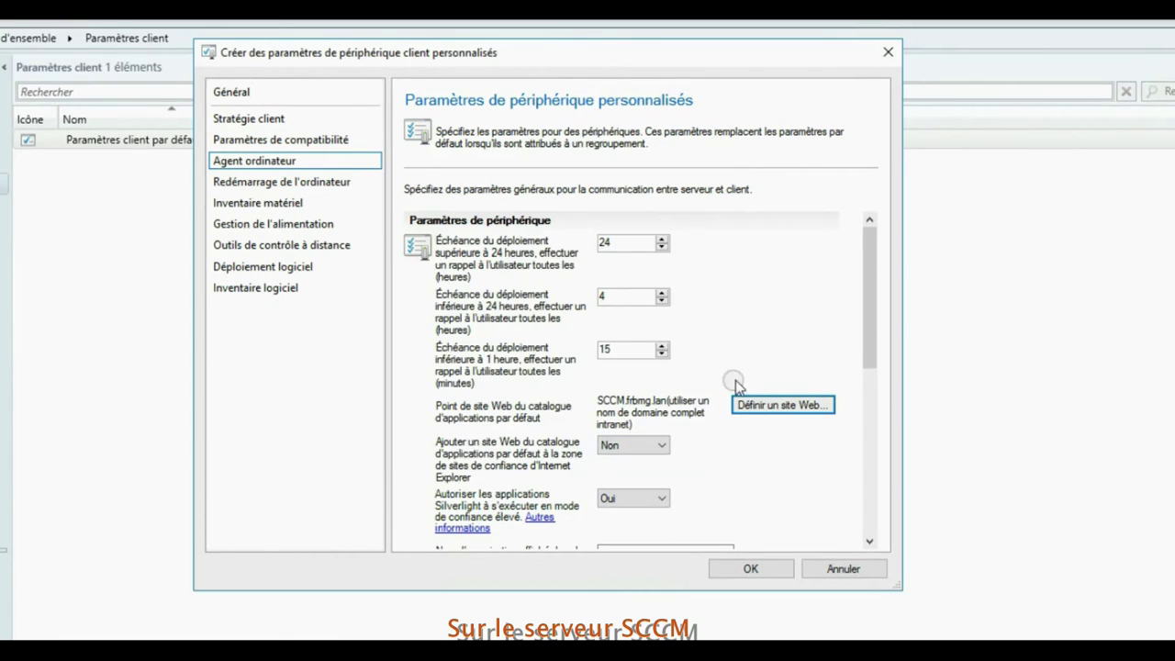
Set the option that adds the default application catalog website to Internet Explorer's trusted sites zone to Oui
drag(865, 303, 863, 365)
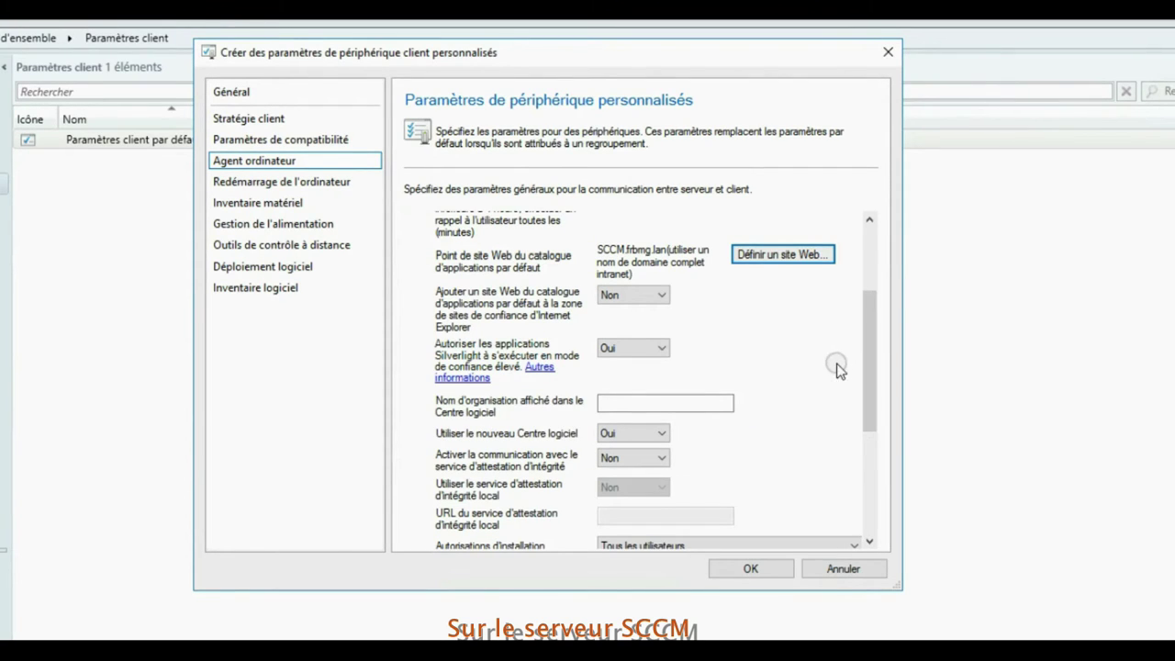
click(641, 296)
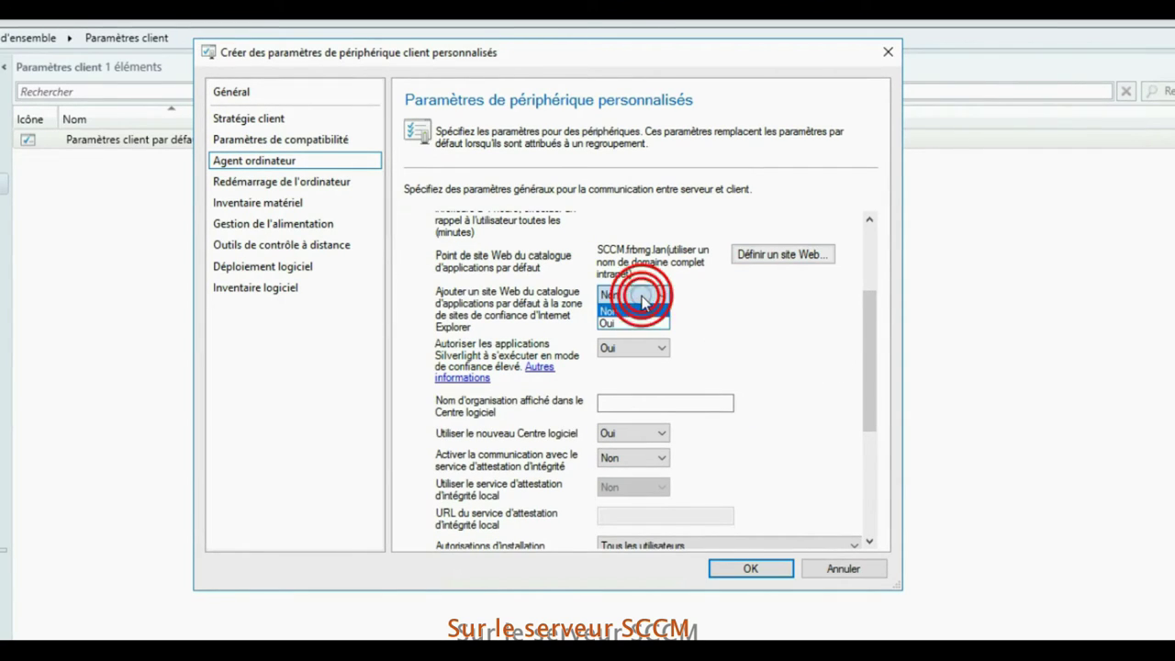
click(625, 319)
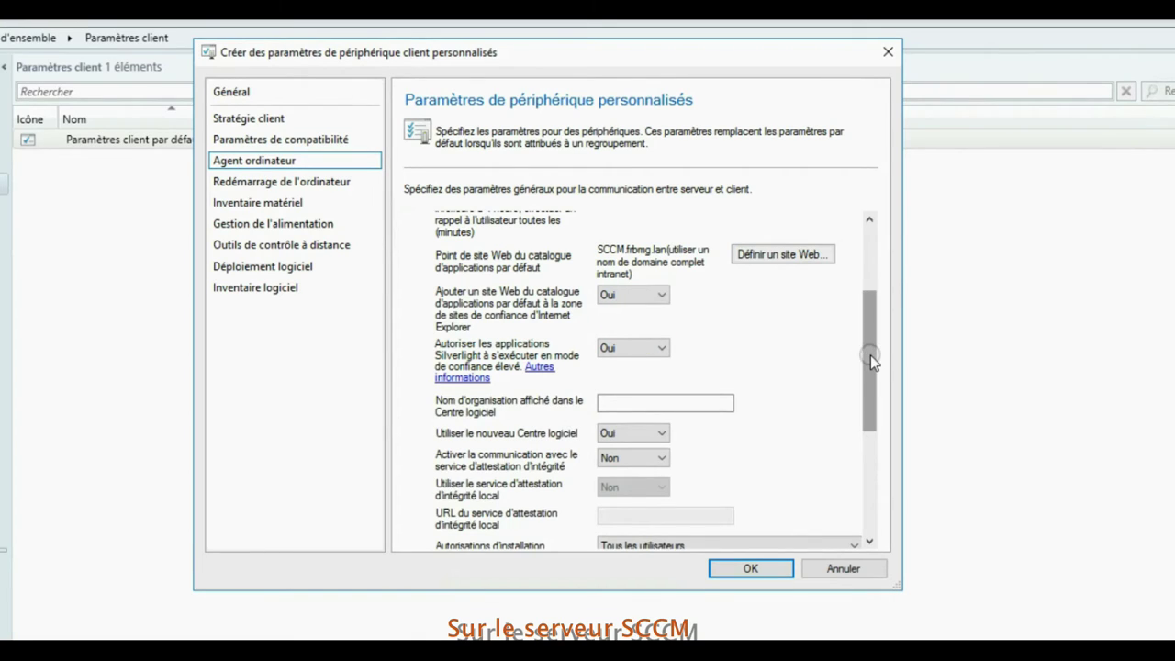
Enter Laboratoire FRBMG as the organization name displayed in the Centre logiciel
drag(870, 355, 868, 393)
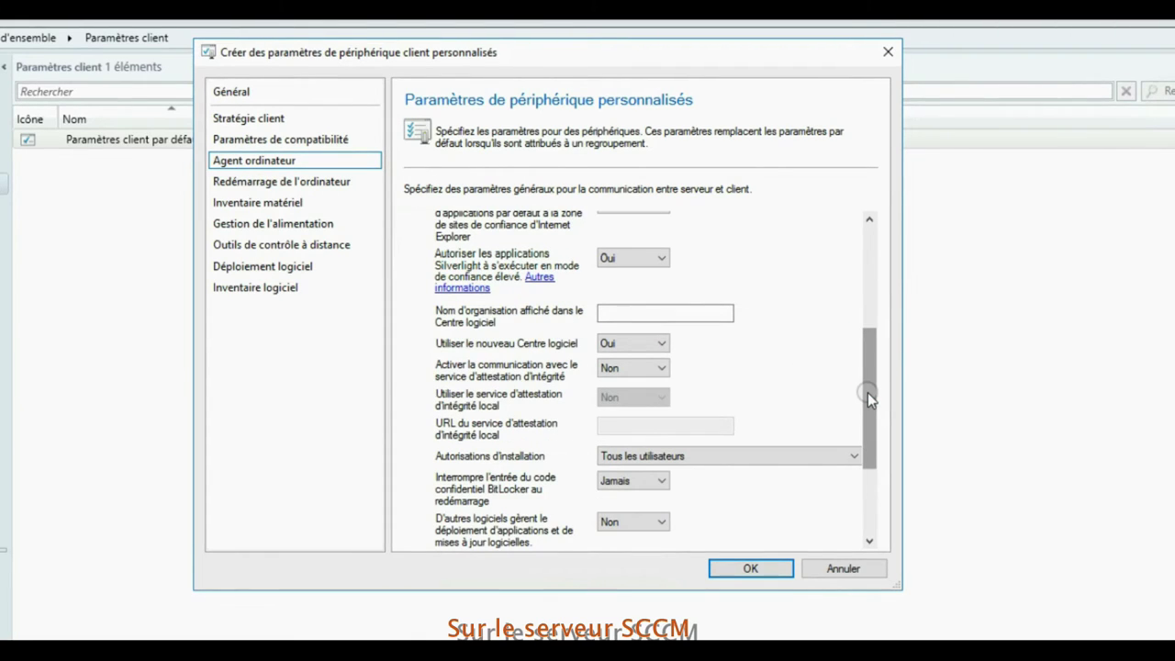
click(674, 262)
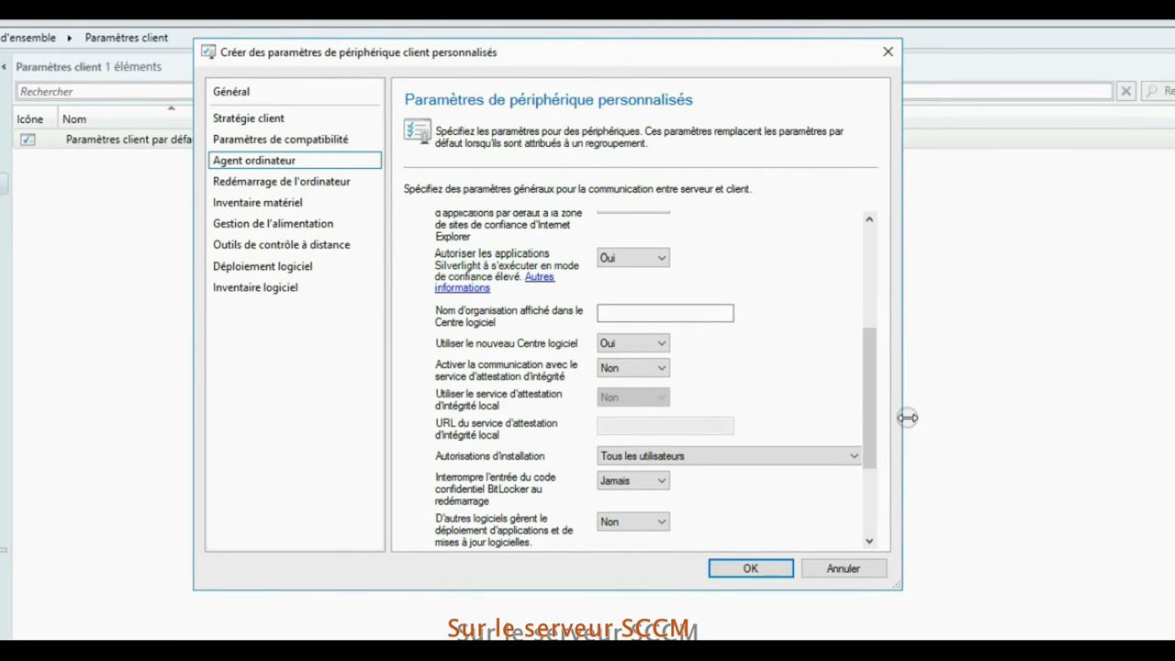
click(566, 341)
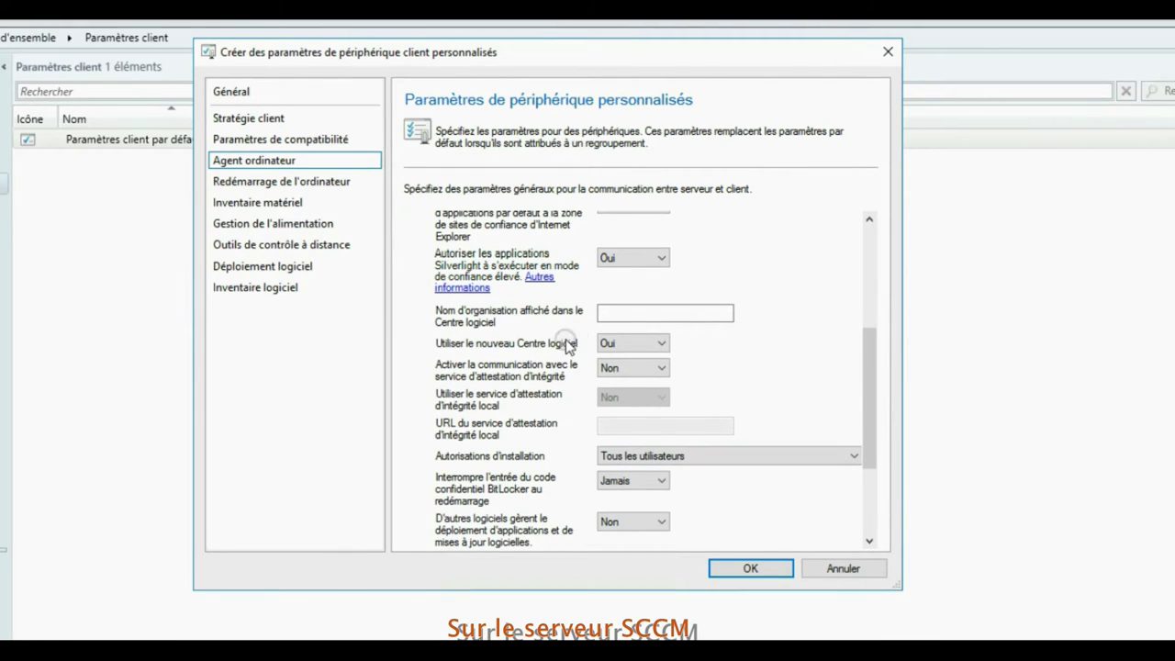
click(642, 316)
text(Laboratoire FRBMG)
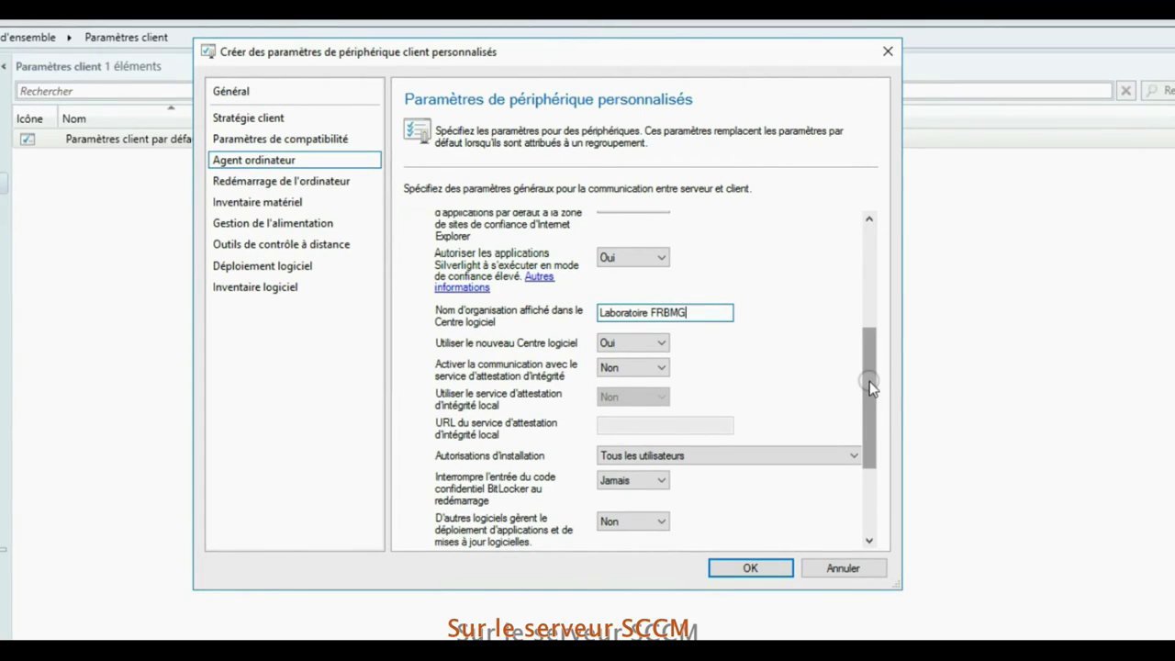
Review the remaining Agent ordinateur options and the Redémarrage de l'ordinateur notification intervals
drag(869, 381, 870, 435)
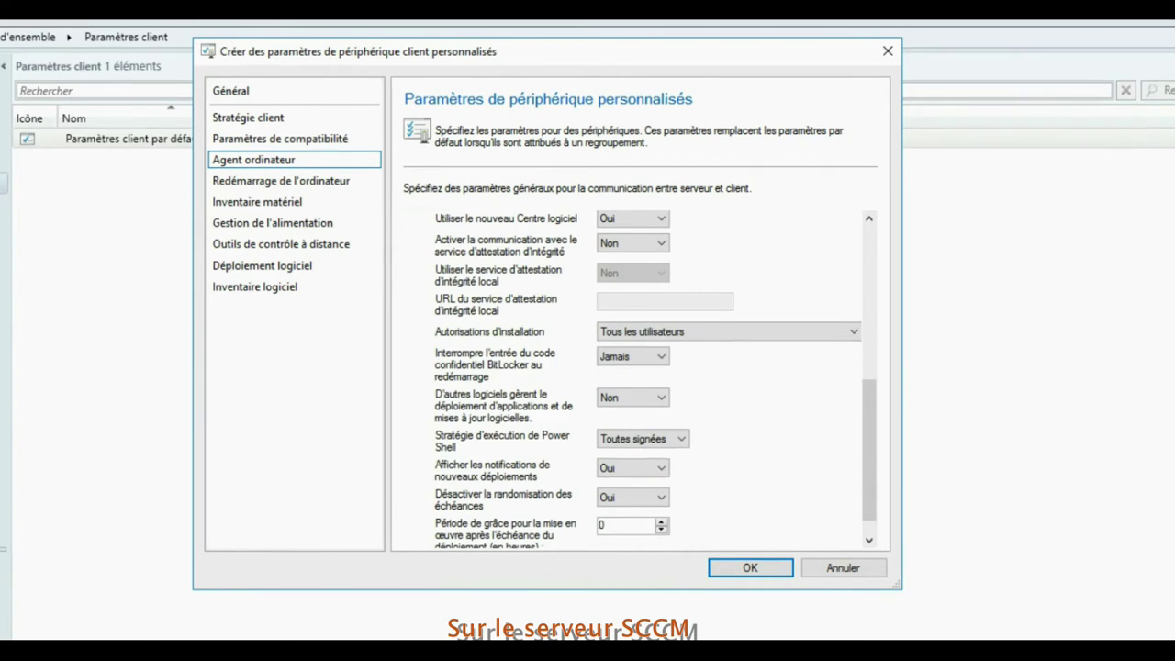
drag(870, 394, 872, 337)
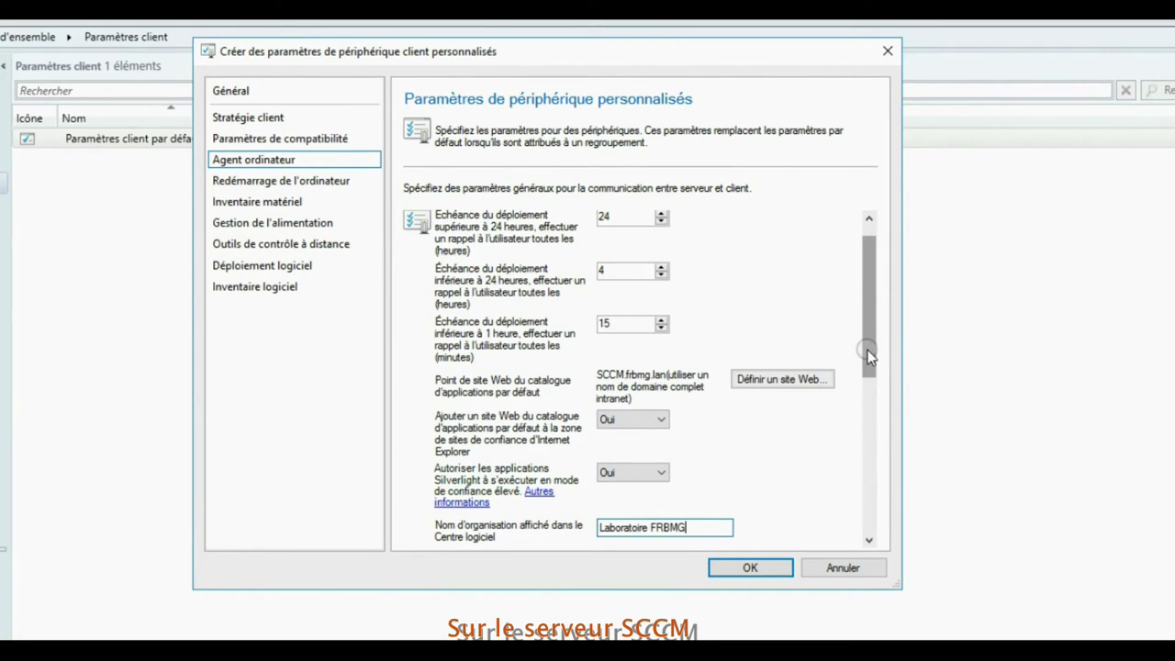
drag(868, 350, 870, 462)
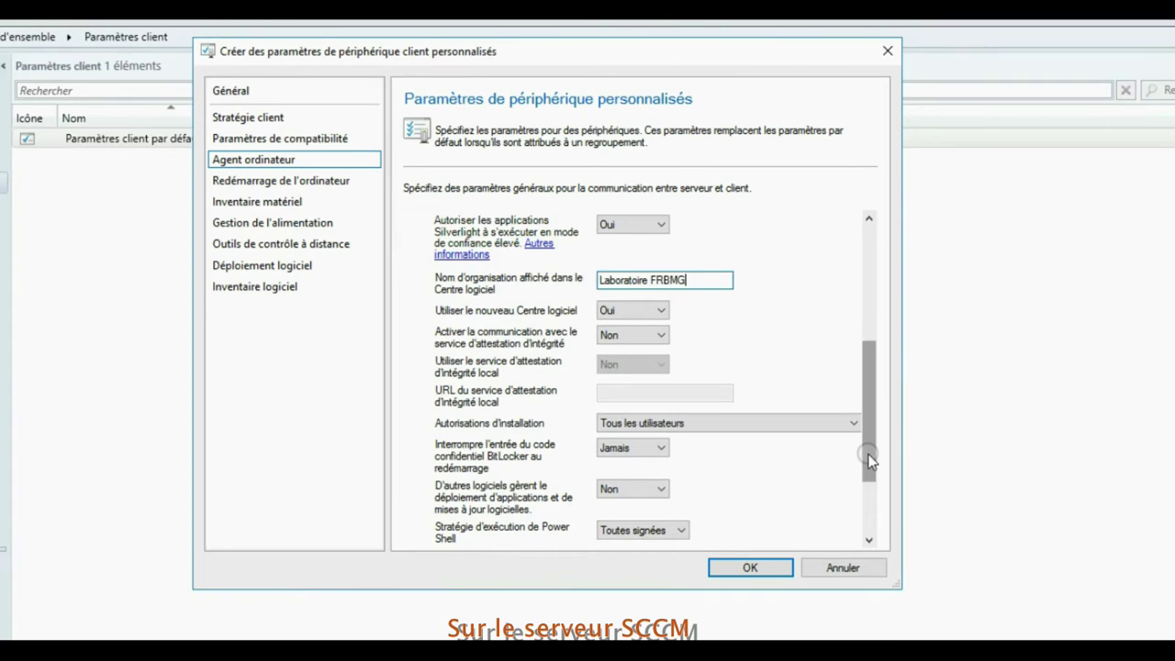
click(320, 187)
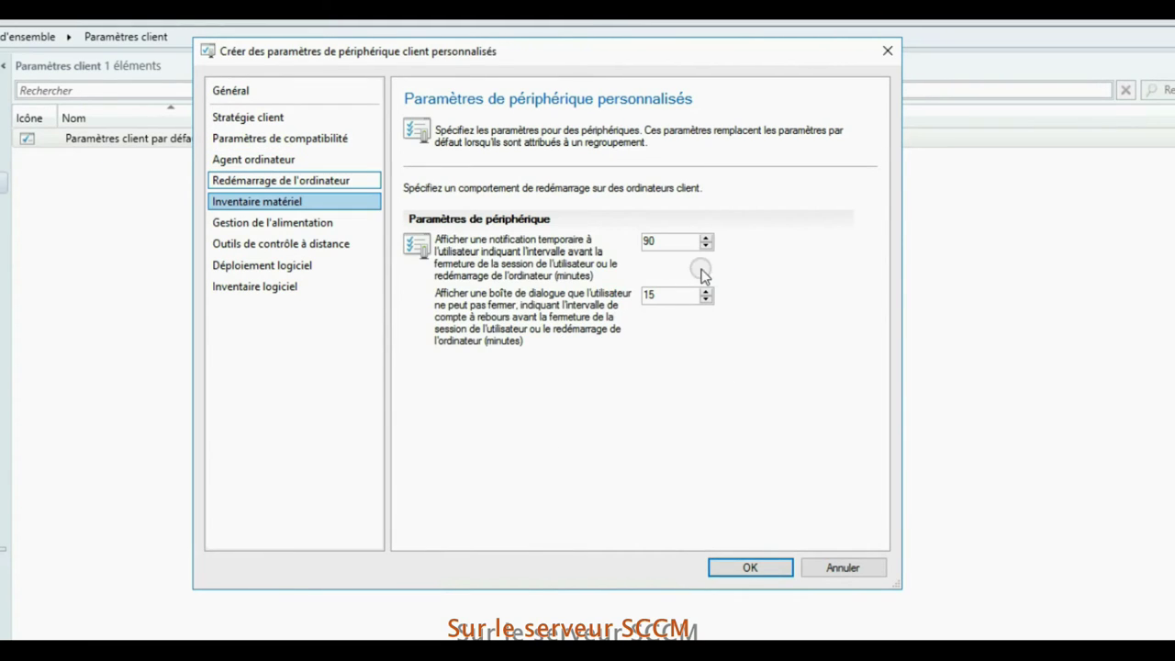
In Gestion de l'alimentation, keep the option allowing users to exclude their device from power management at Non
click(243, 224)
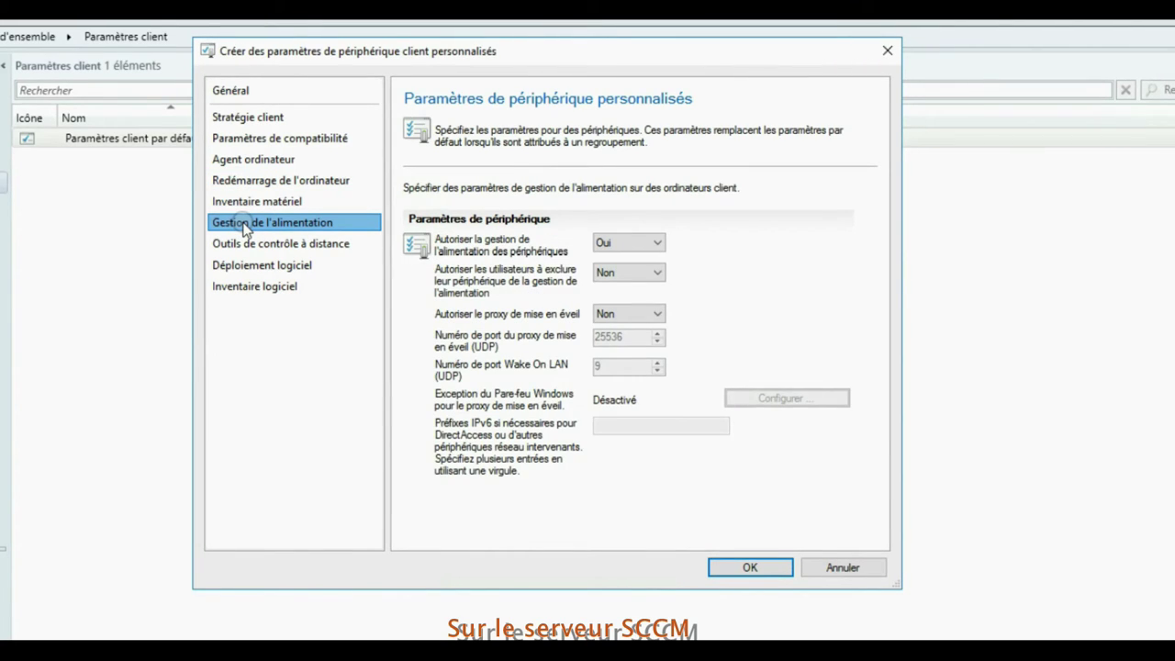
click(249, 246)
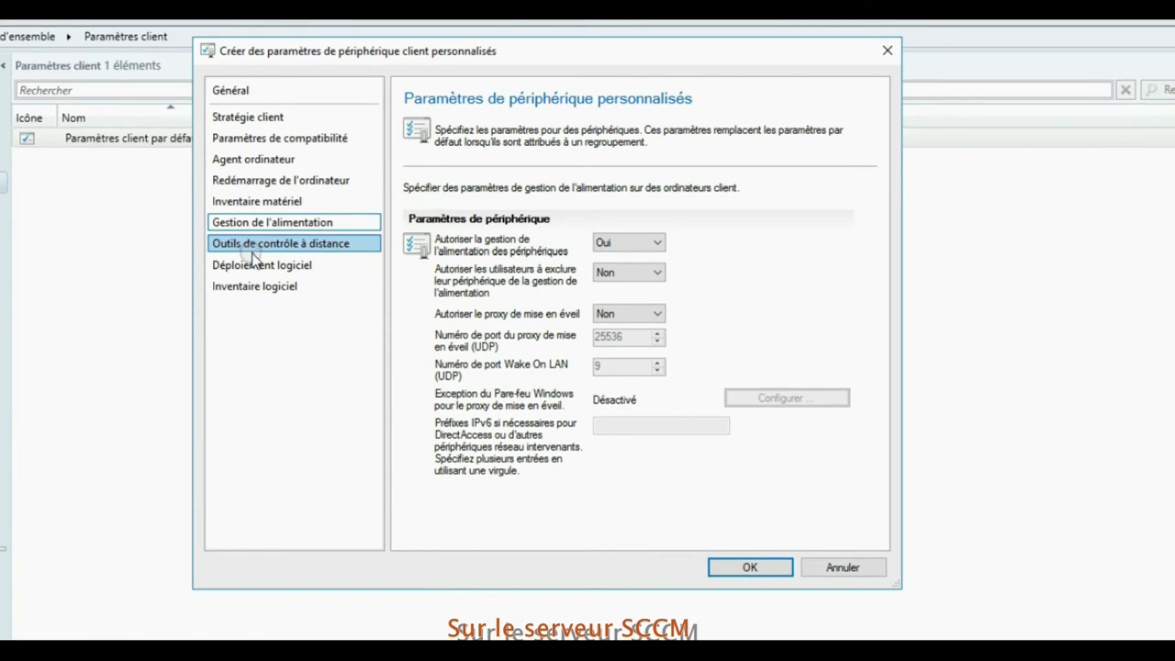
click(250, 263)
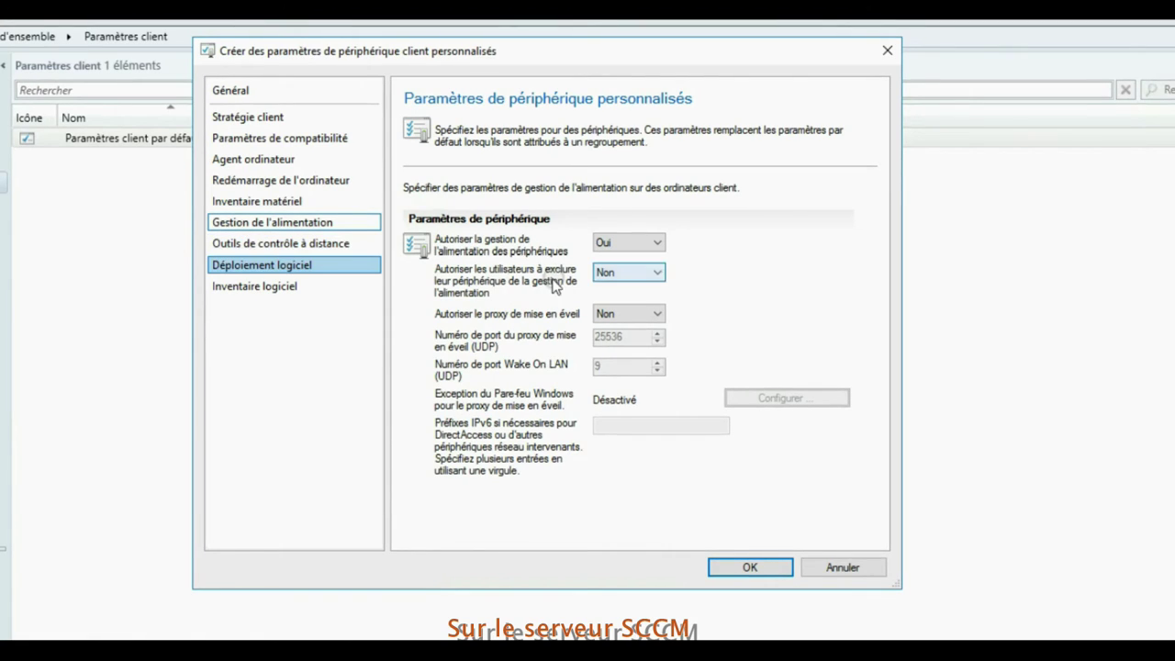
click(644, 273)
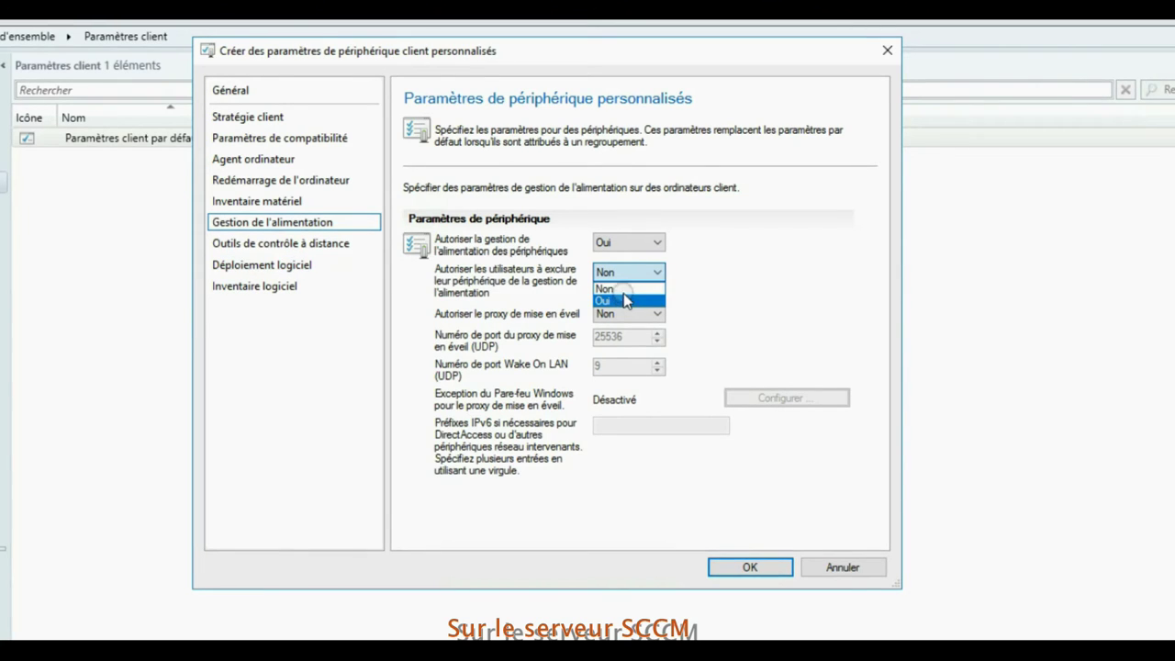
click(626, 290)
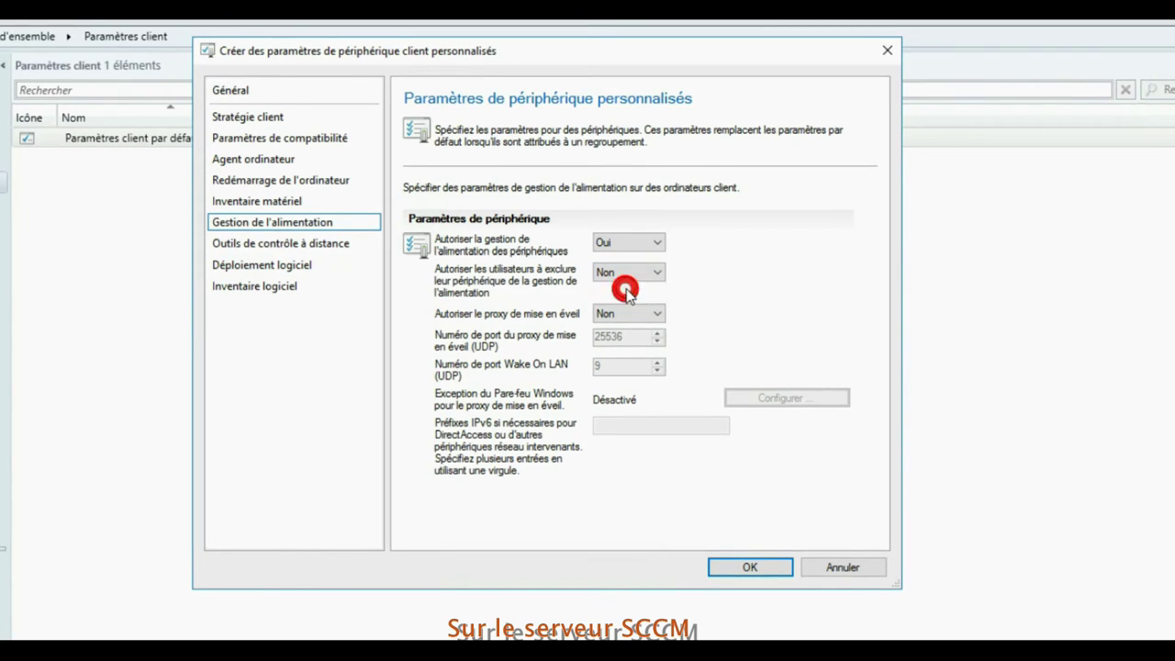
In Outils de contrôle à distance, enable remote control on client computers with firewall exceptions for the Domaine, Privé and Public profiles
click(282, 244)
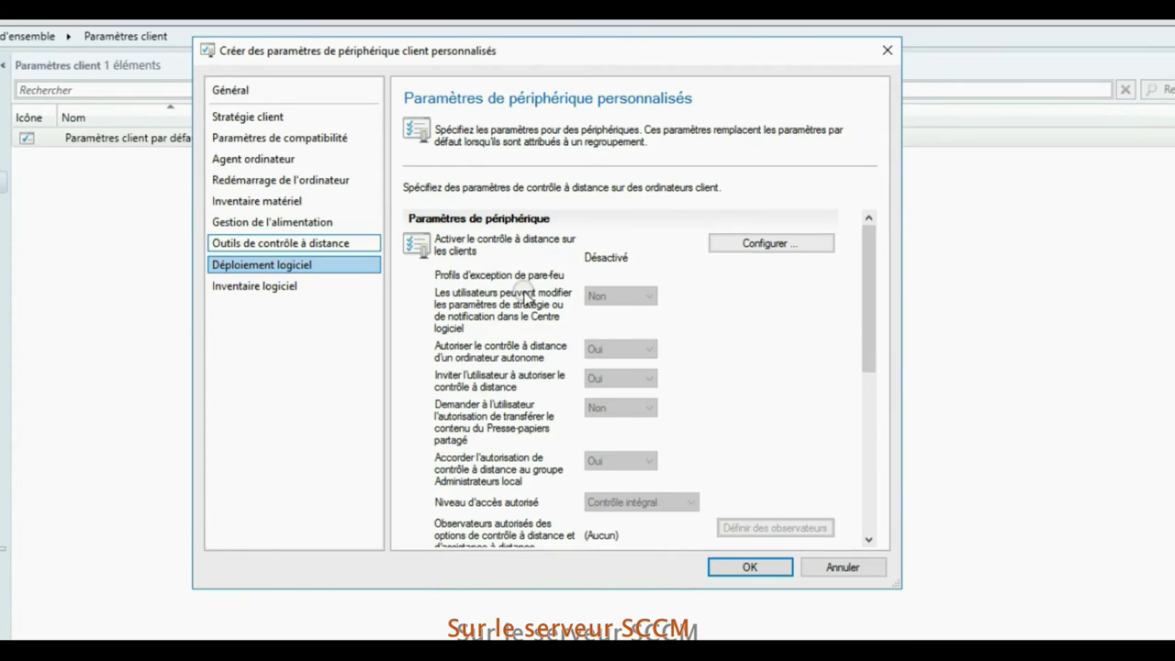
drag(867, 300, 866, 272)
click(771, 244)
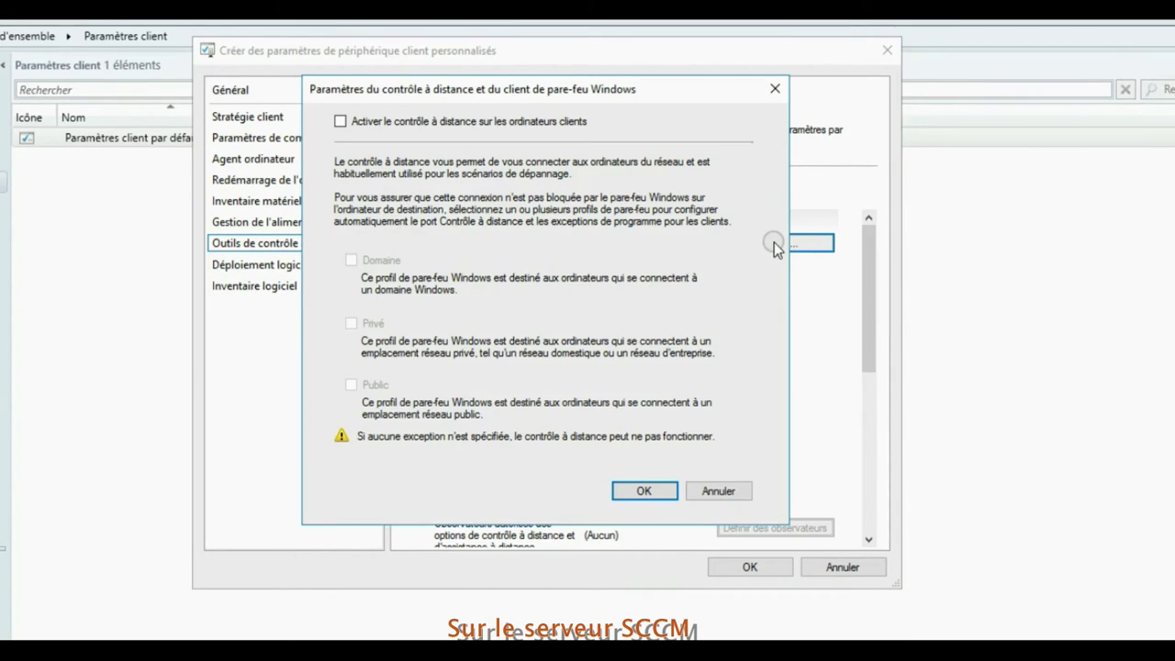
click(341, 121)
click(351, 260)
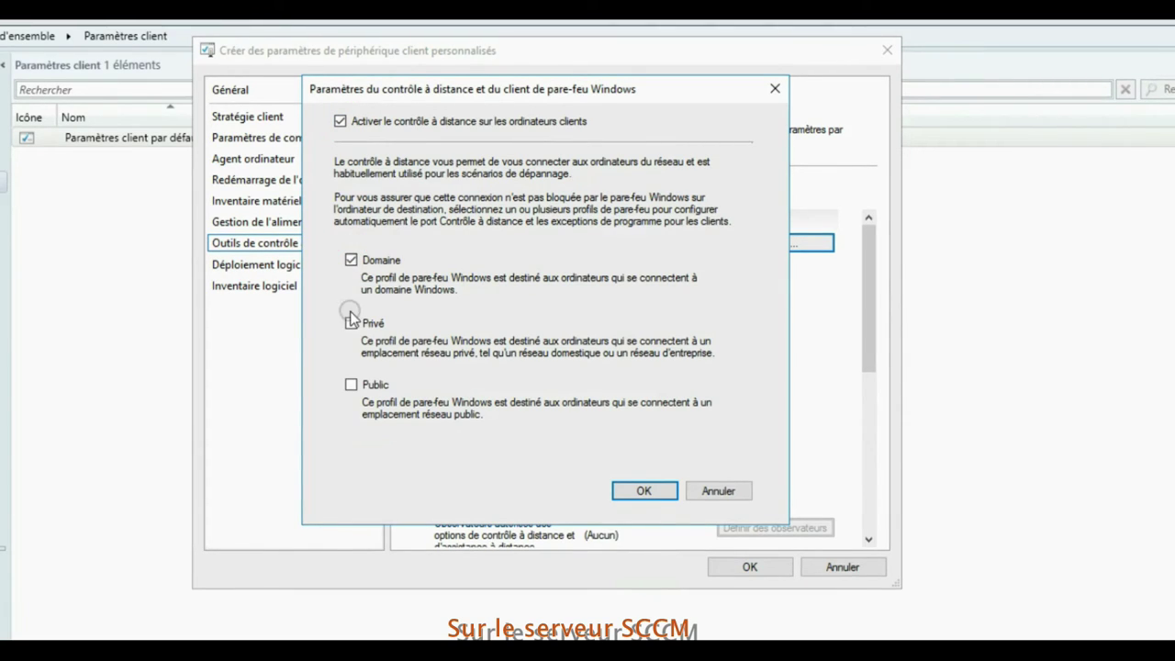
click(350, 323)
click(351, 384)
click(659, 492)
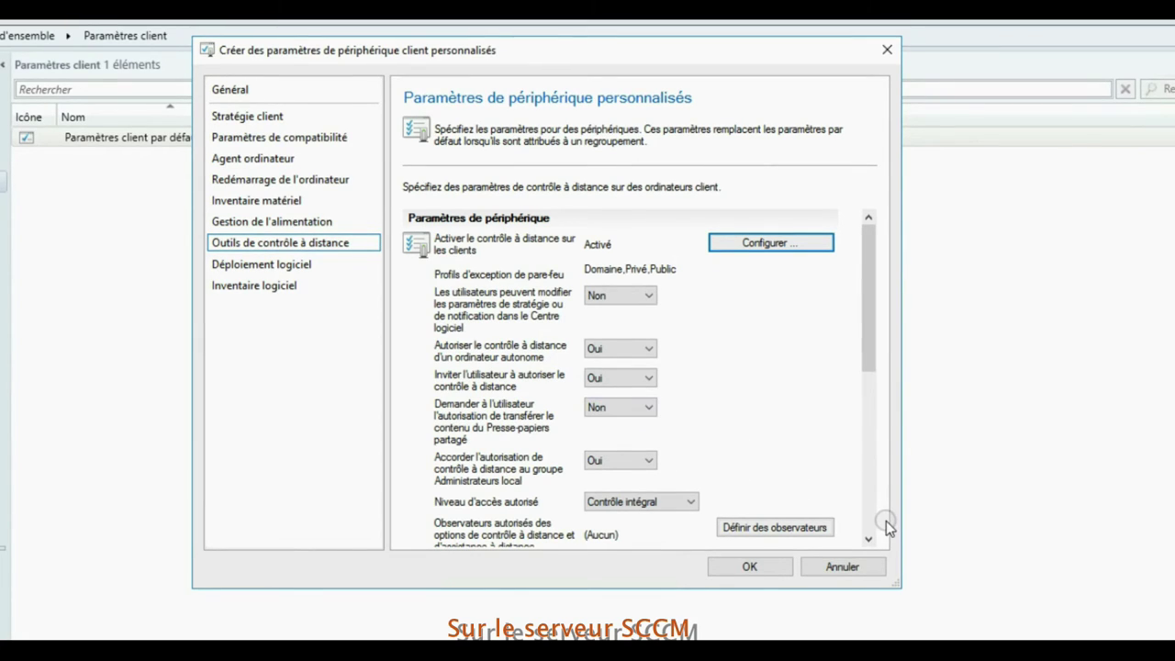
Review the remaining remote control options plus Déploiement logiciel and Inventaire logiciel, and save the custom device settings
click(868, 538)
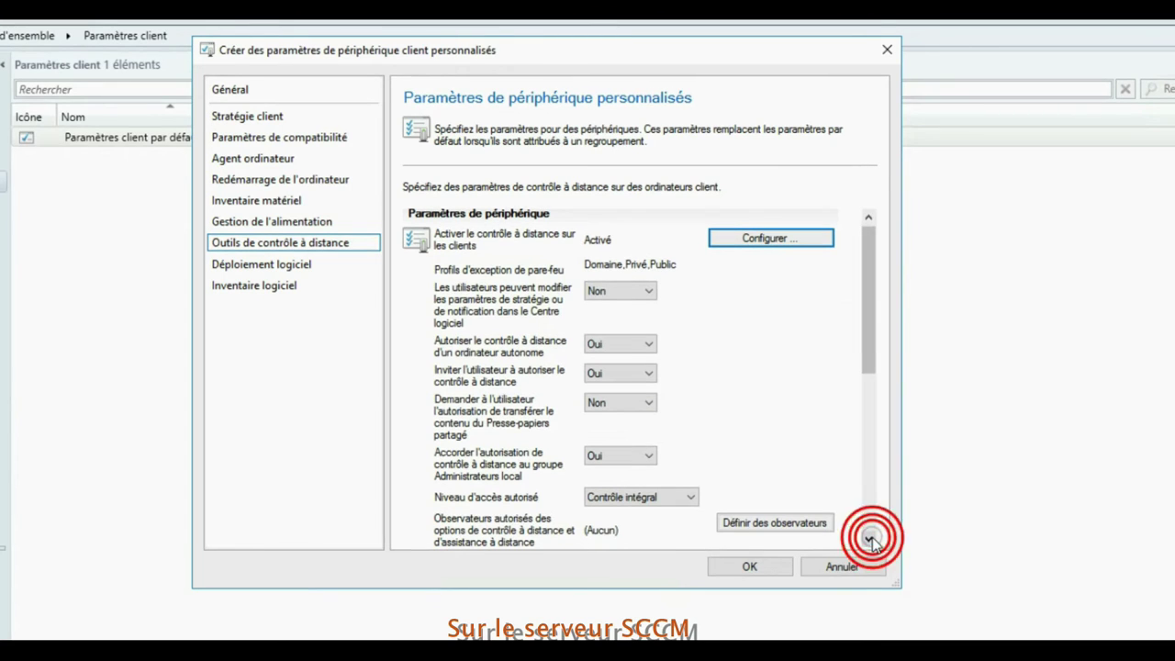
click(869, 540)
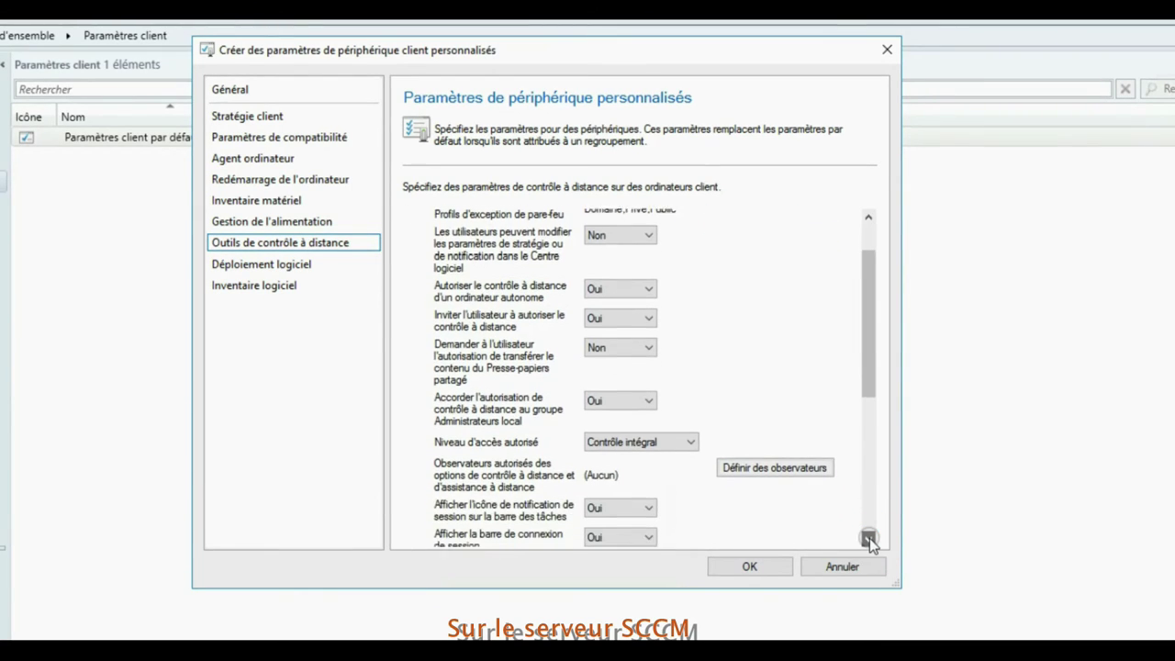
click(870, 539)
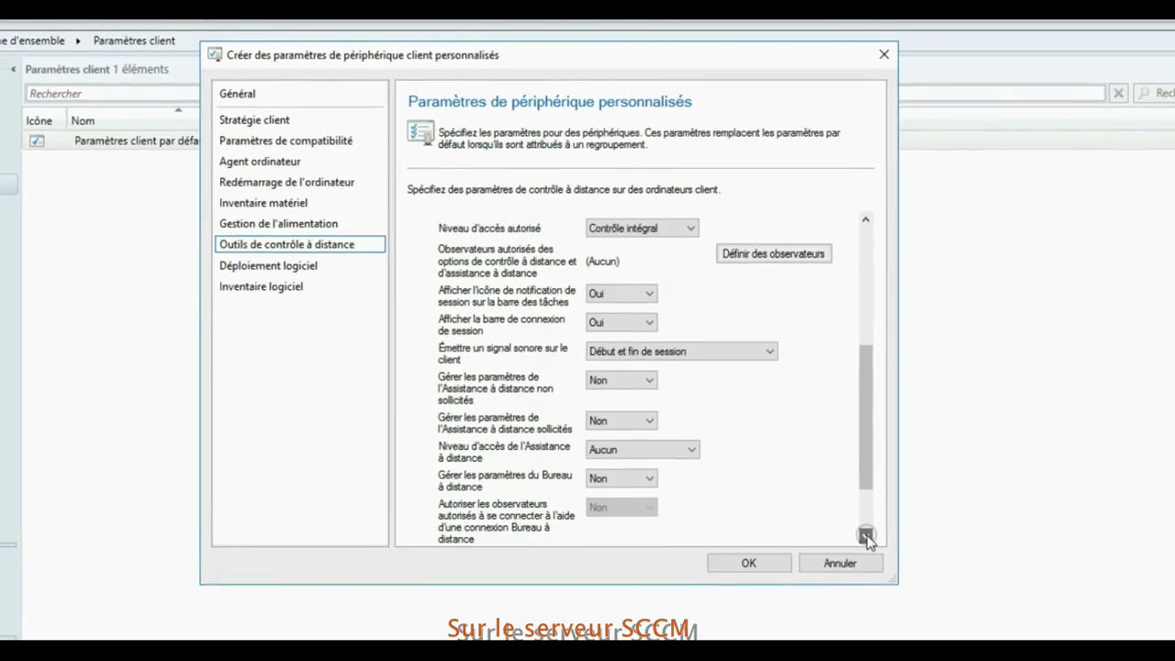
click(864, 533)
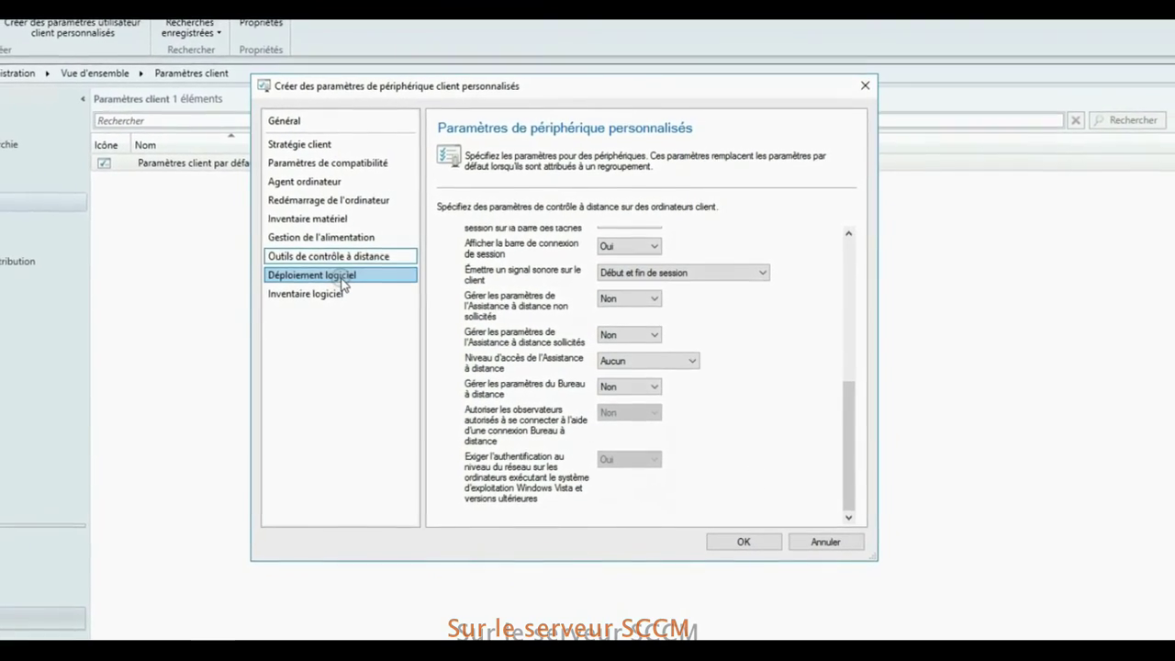
click(329, 279)
key(Down)
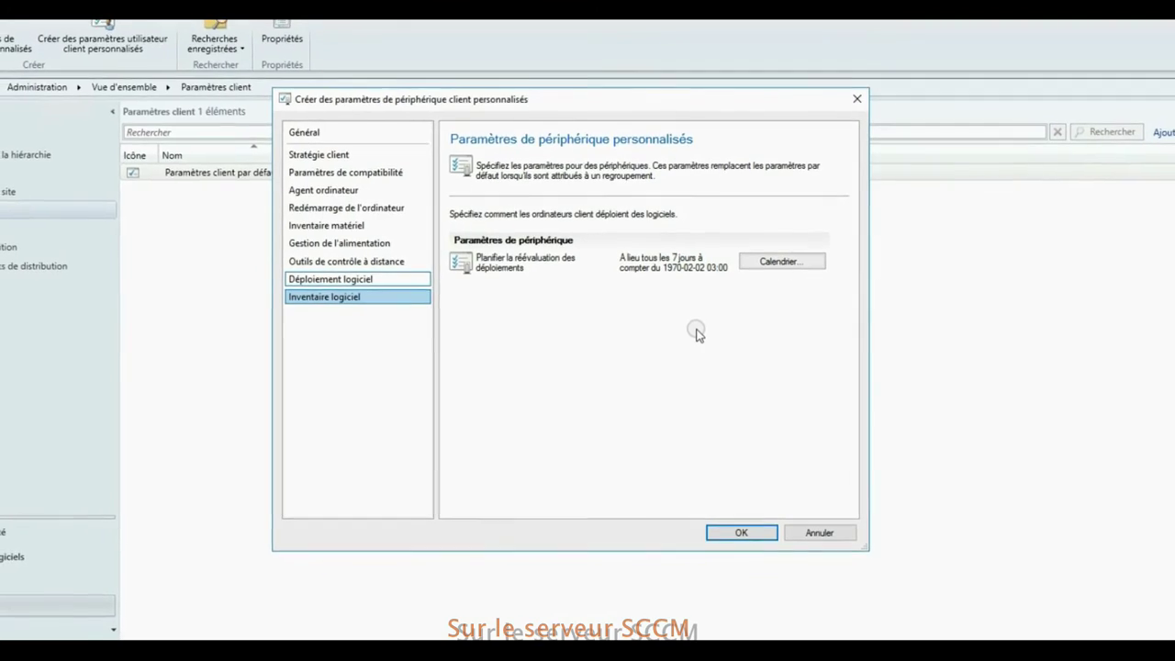
click(362, 298)
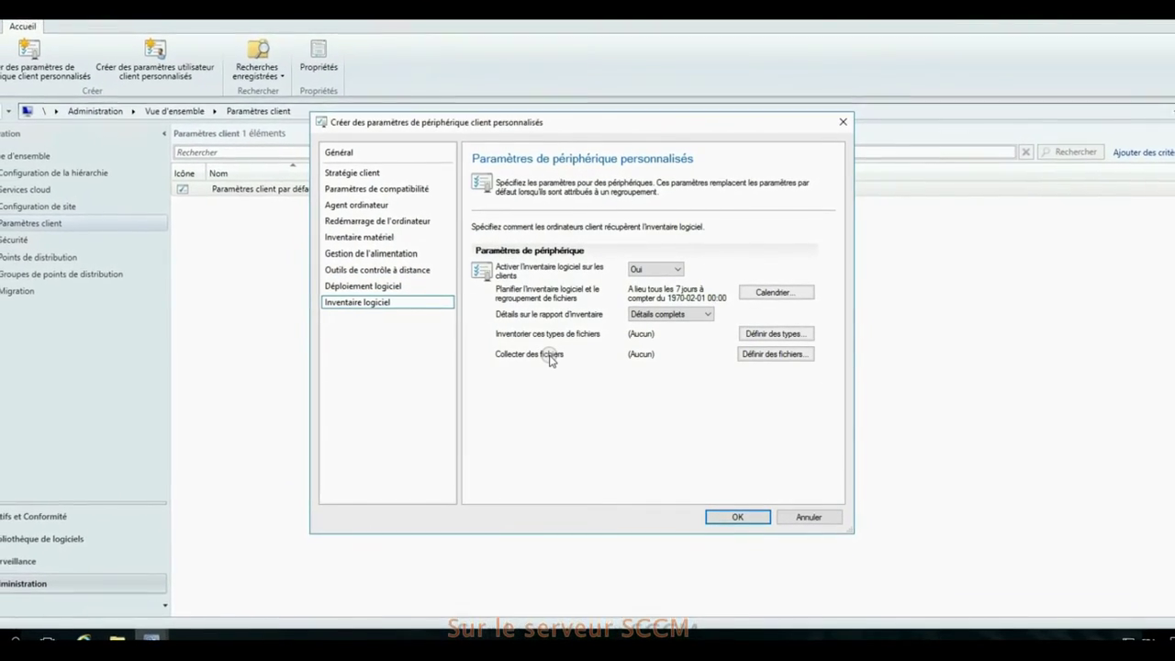
click(737, 515)
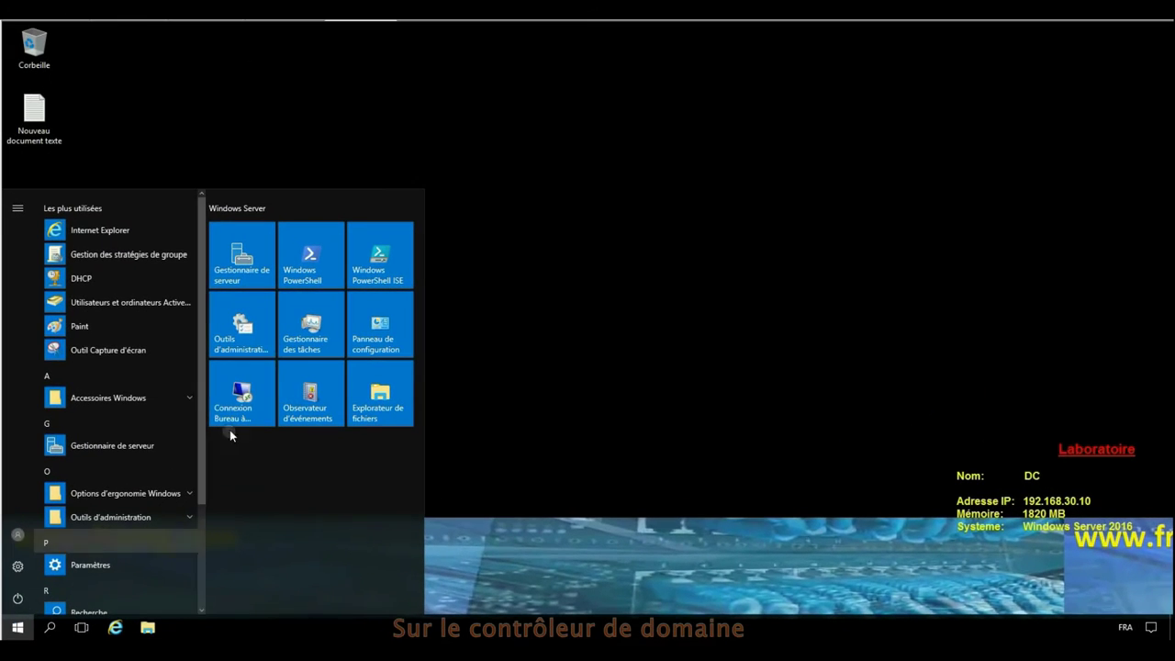
On the domain controller, open Gestion des stratégies de groupe and create a GPO named Client SCCM linked to the frbmg.lan domain
click(251, 346)
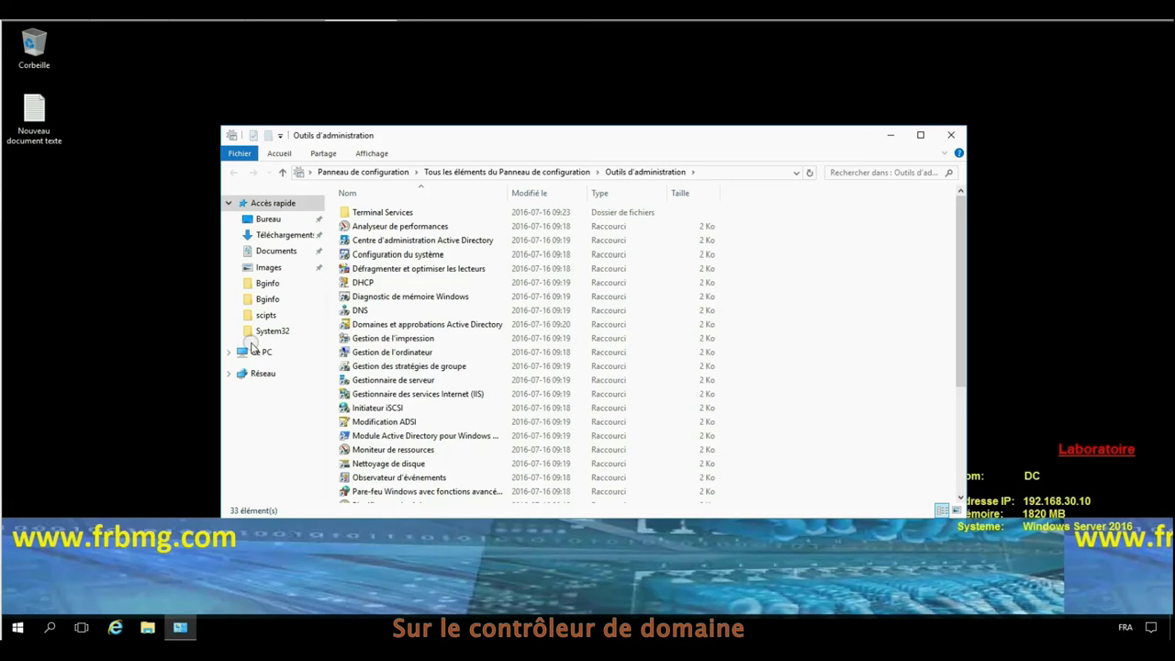
double_click(397, 367)
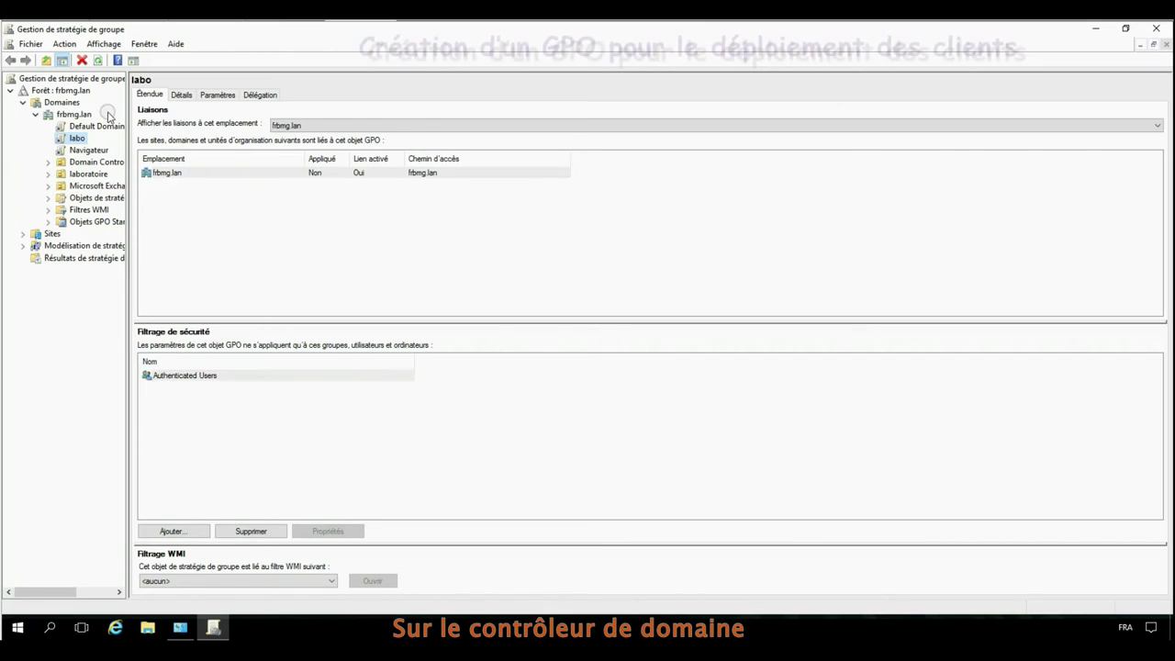
right_click(78, 117)
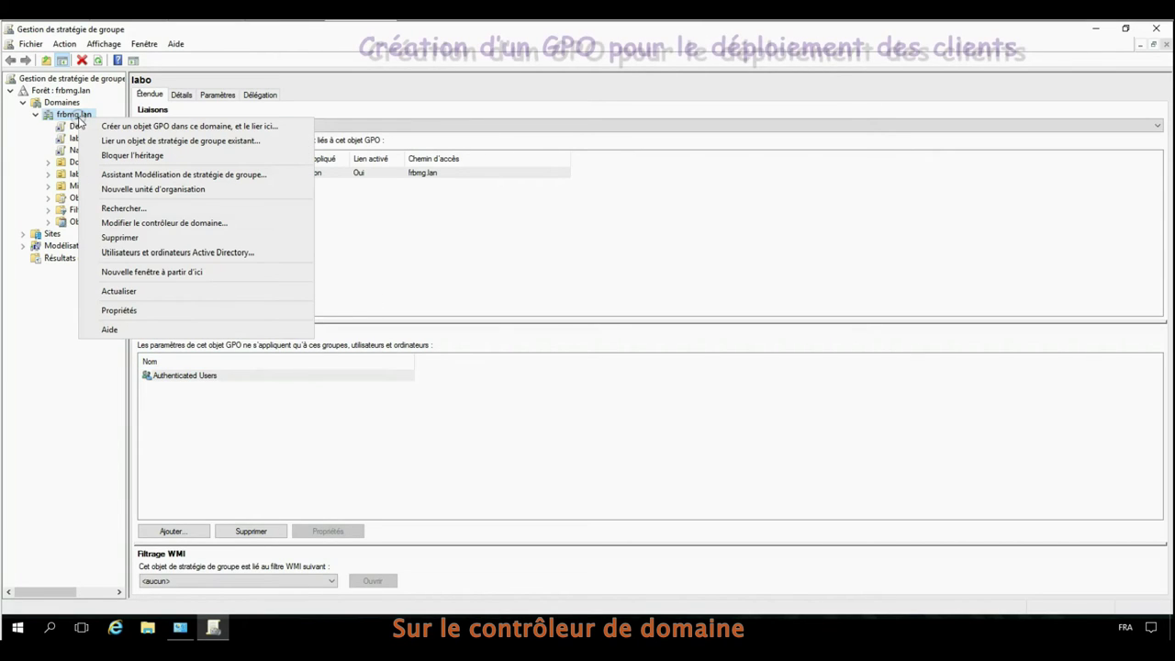
click(183, 125)
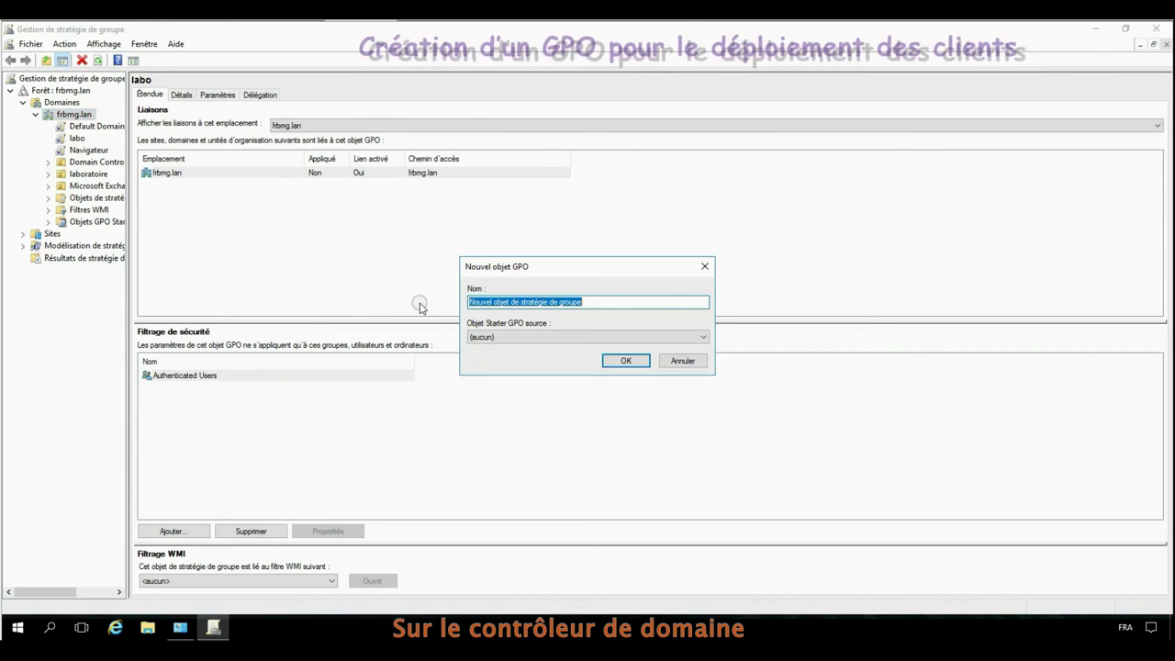
text(Client SCCM)
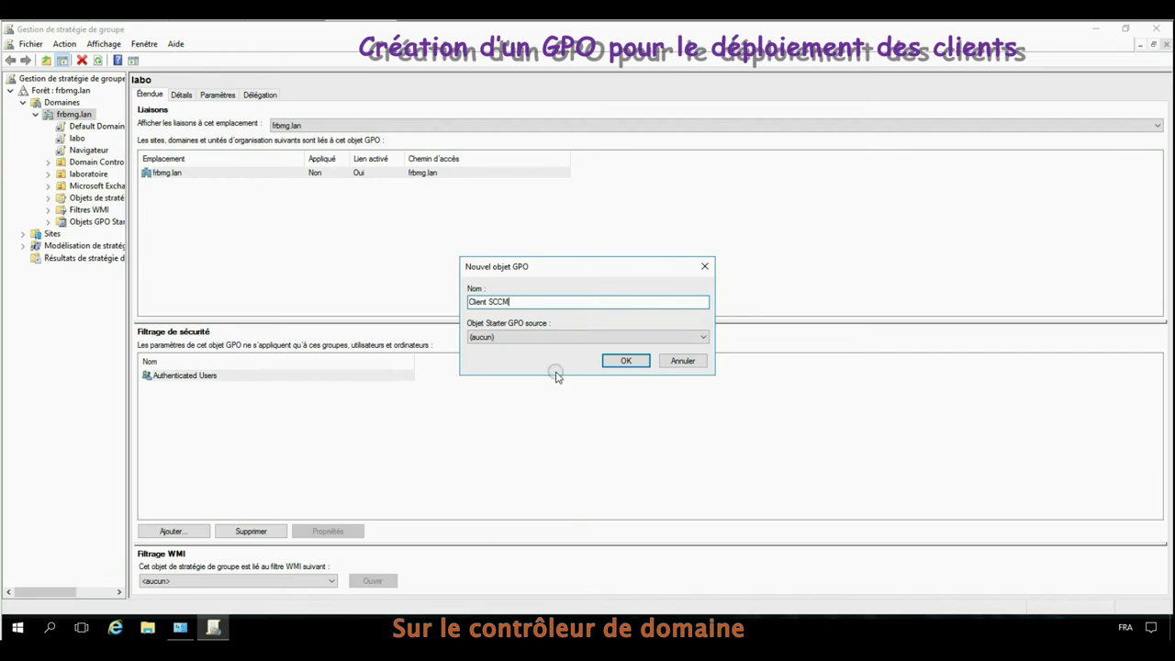
click(625, 360)
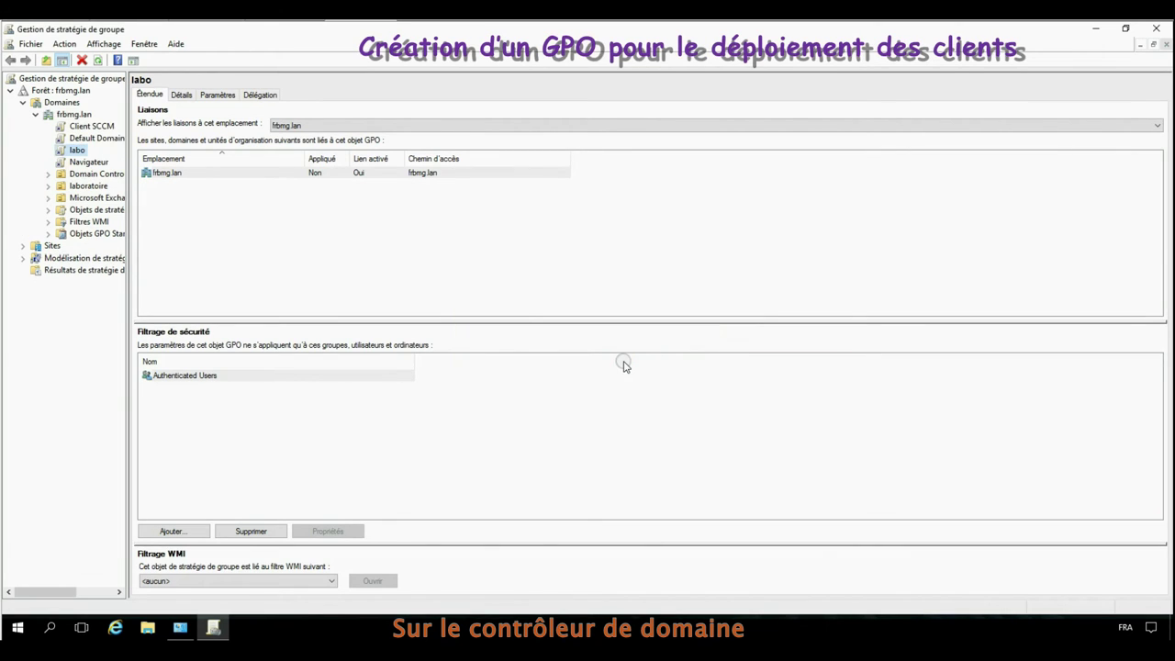
Open the Client SCCM GPO for editing and expand the computer configuration's security settings down to Pare-feu Windows avec fonctions avancées de sécurité
click(97, 128)
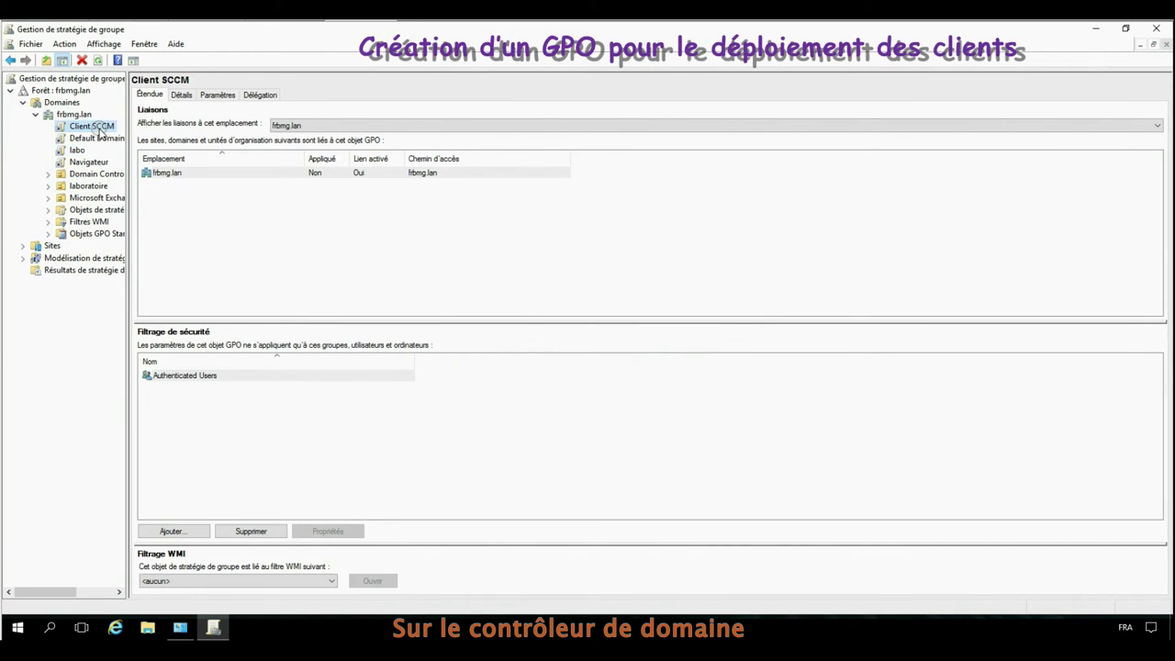
right_click(99, 131)
click(183, 140)
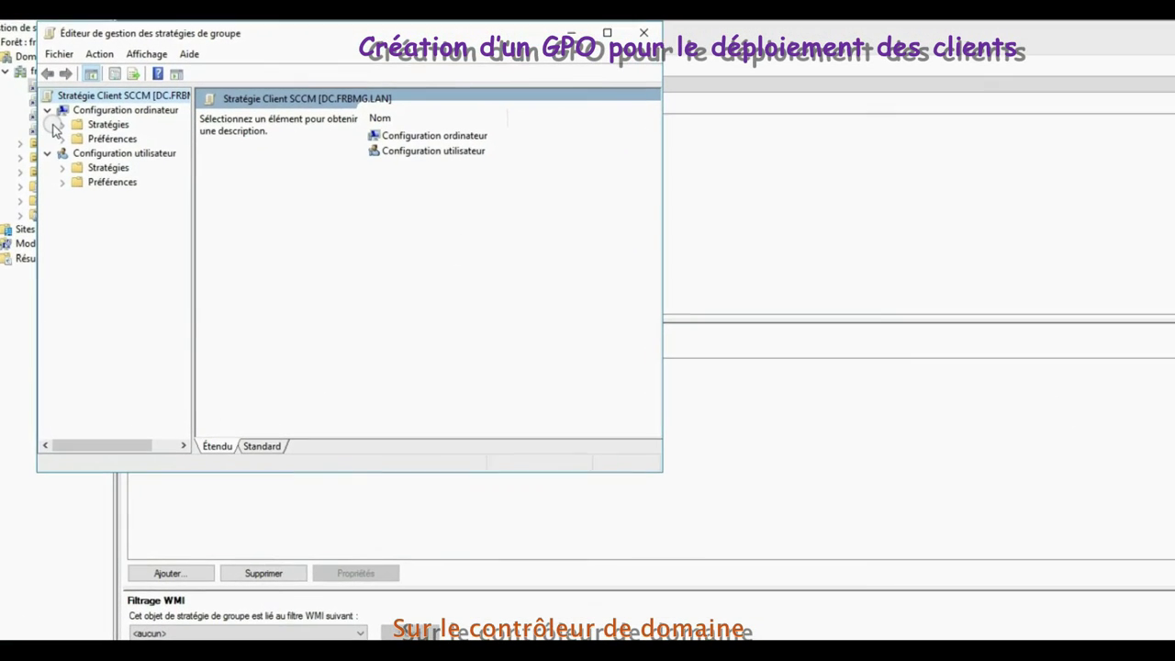
click(61, 125)
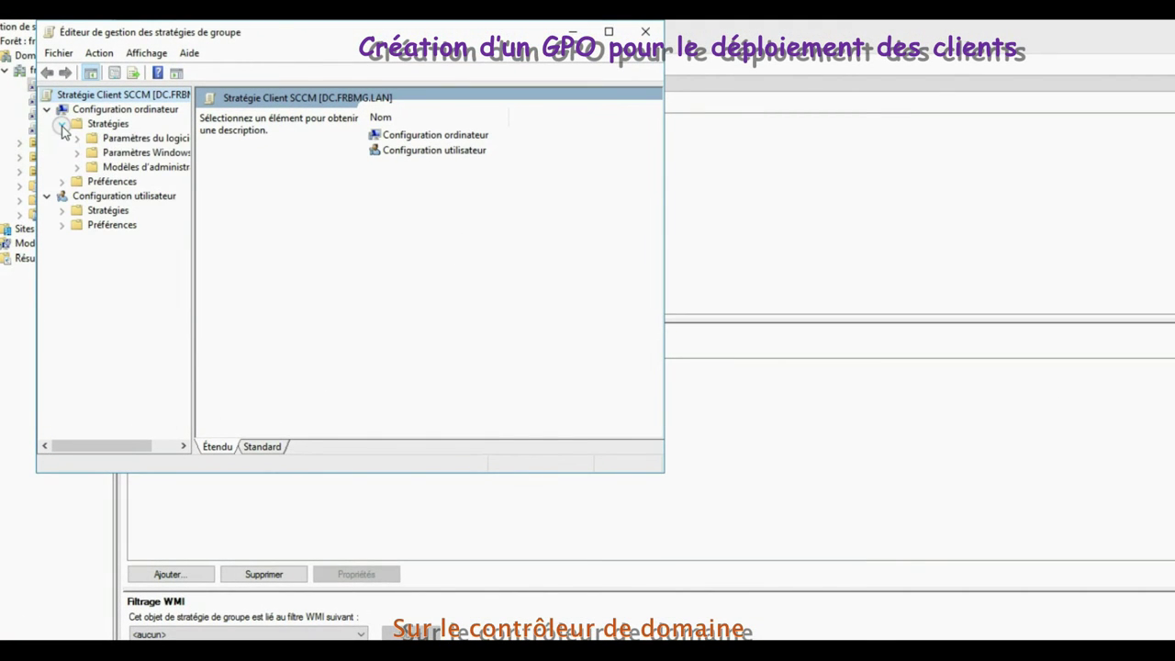
click(75, 153)
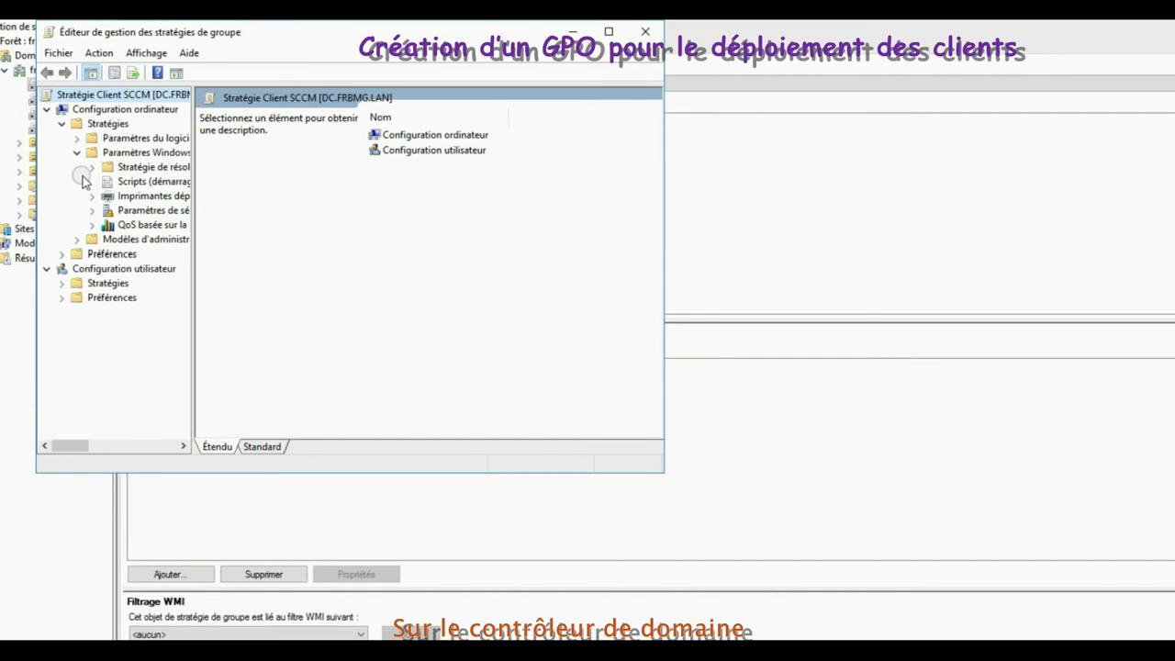
click(92, 211)
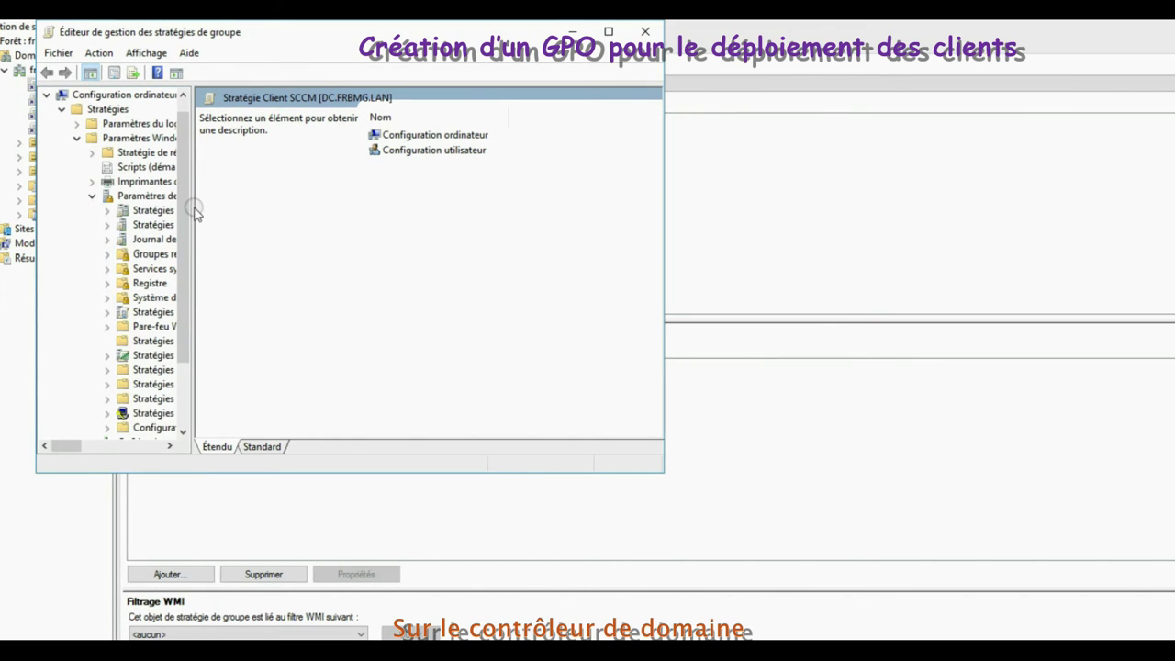
drag(192, 207, 252, 208)
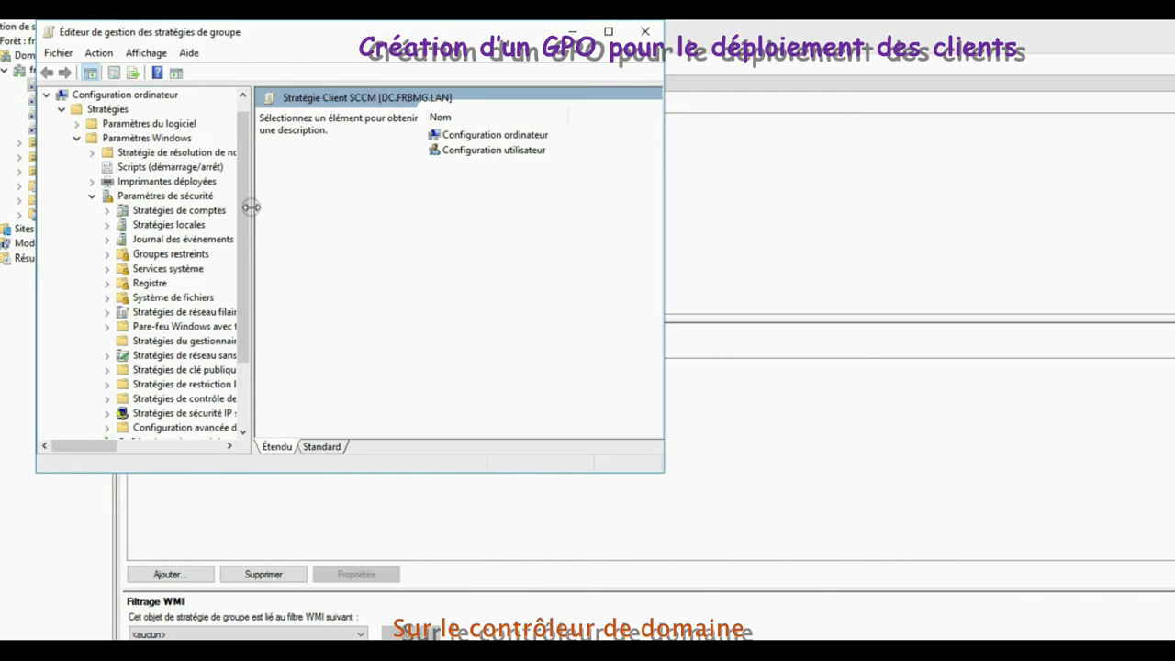
click(181, 327)
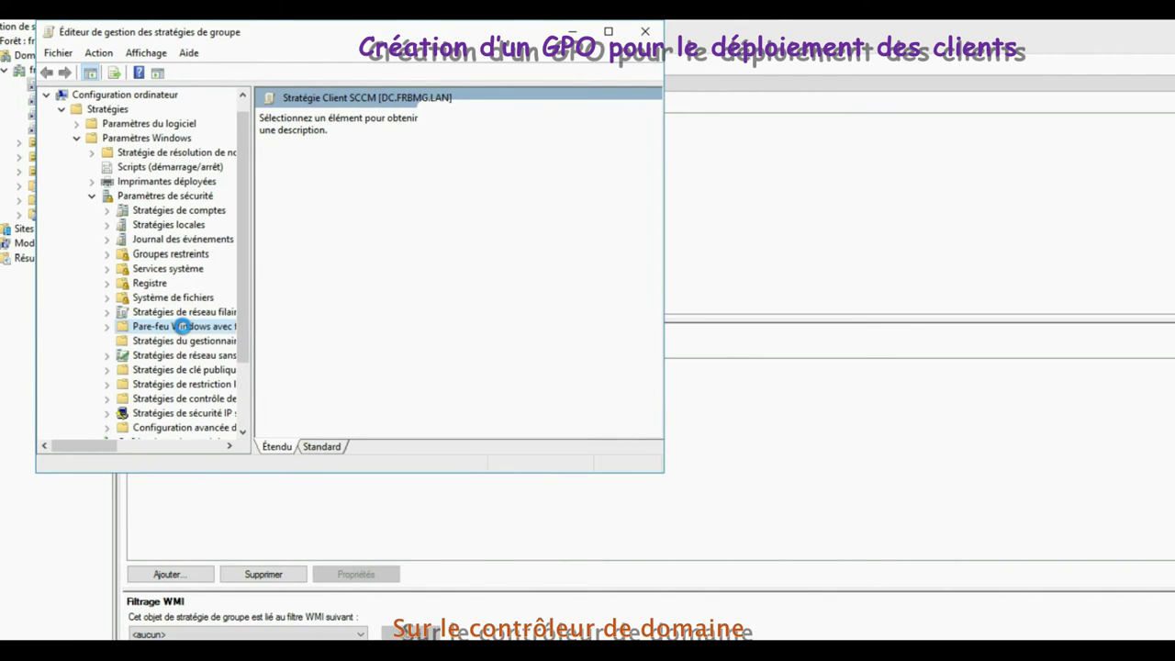
double_click(181, 327)
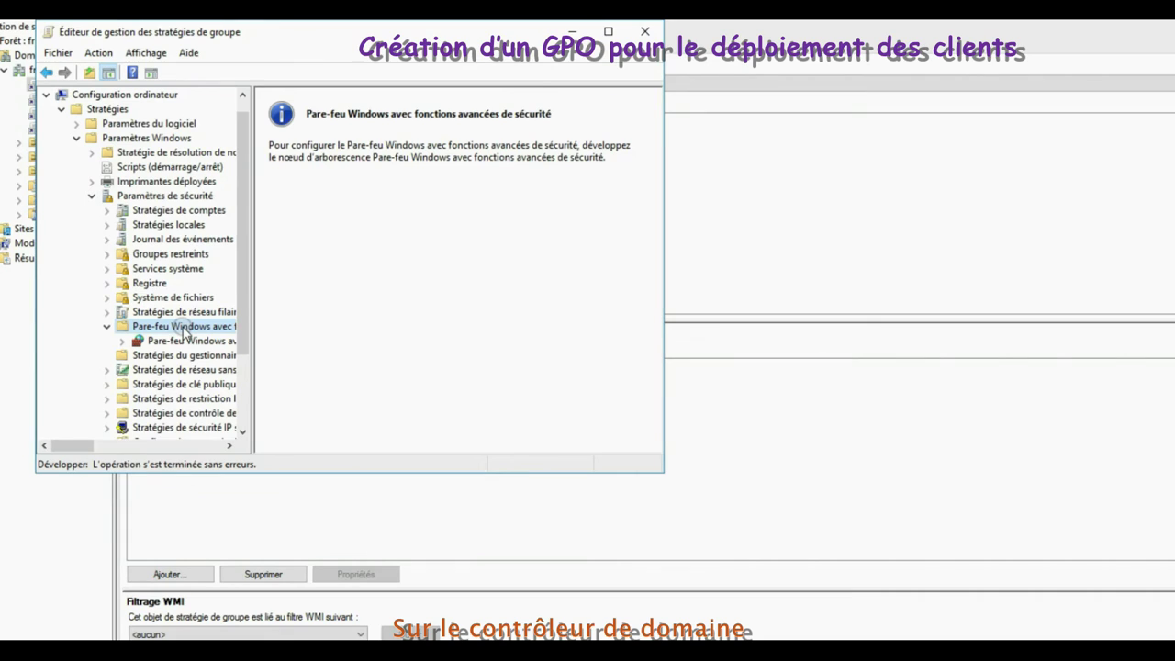
double_click(179, 341)
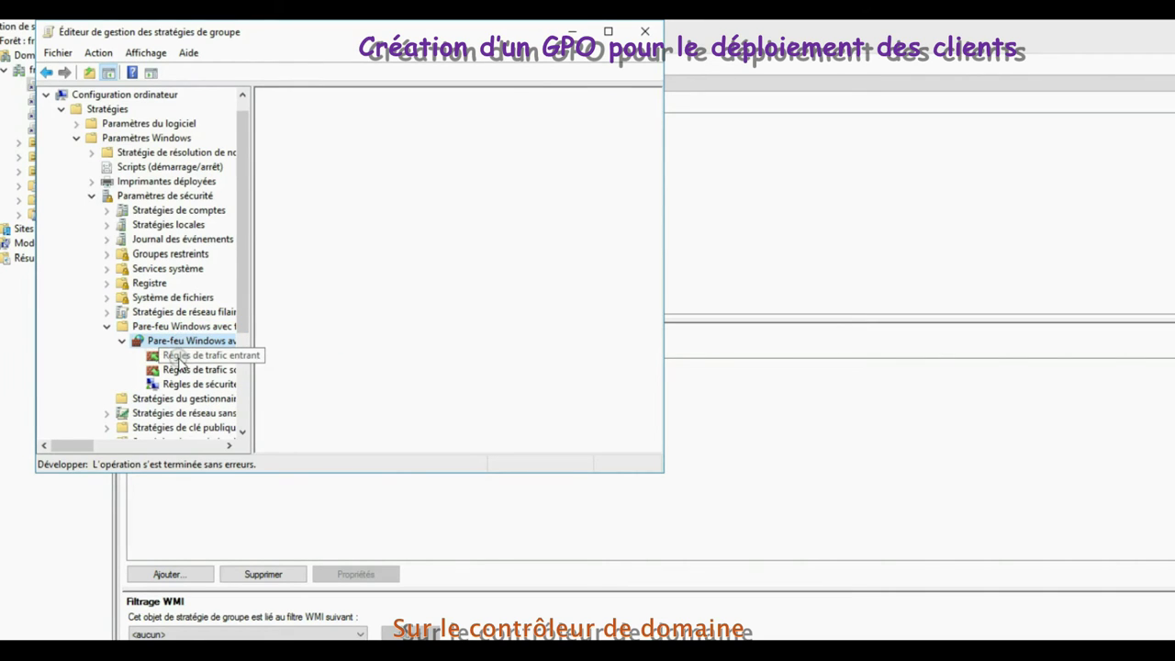
Create inbound firewall rules from the predefined group Partage de fichiers et d'imprimantes, keeping all its rules and allowing the connection
click(179, 358)
right_click(180, 358)
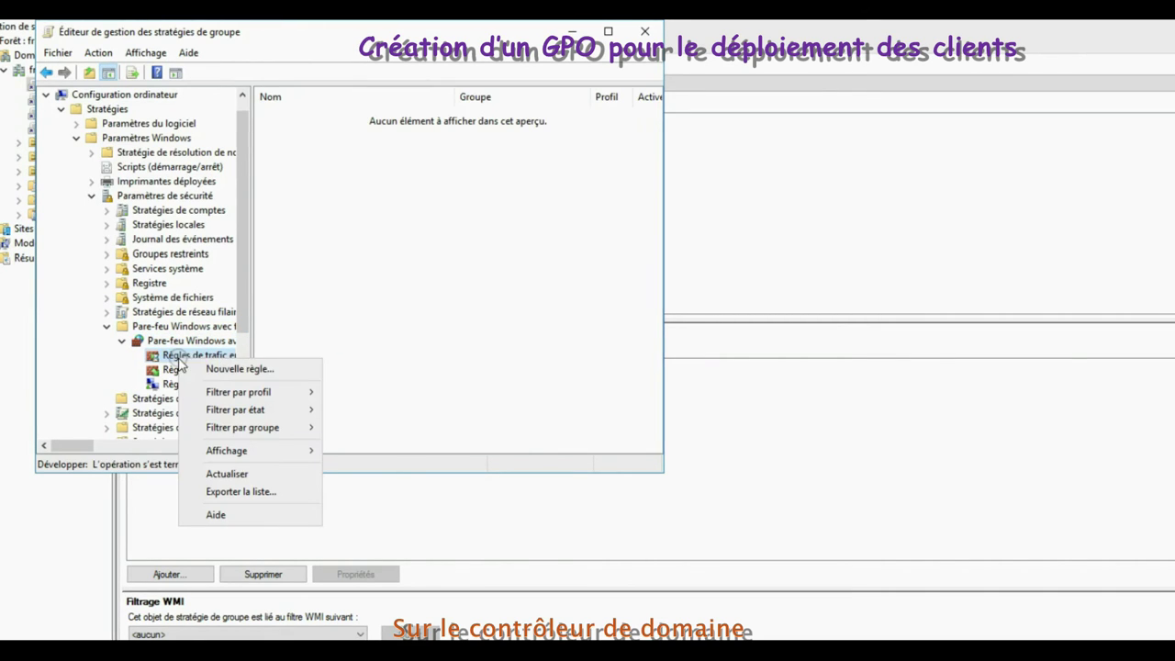
click(237, 370)
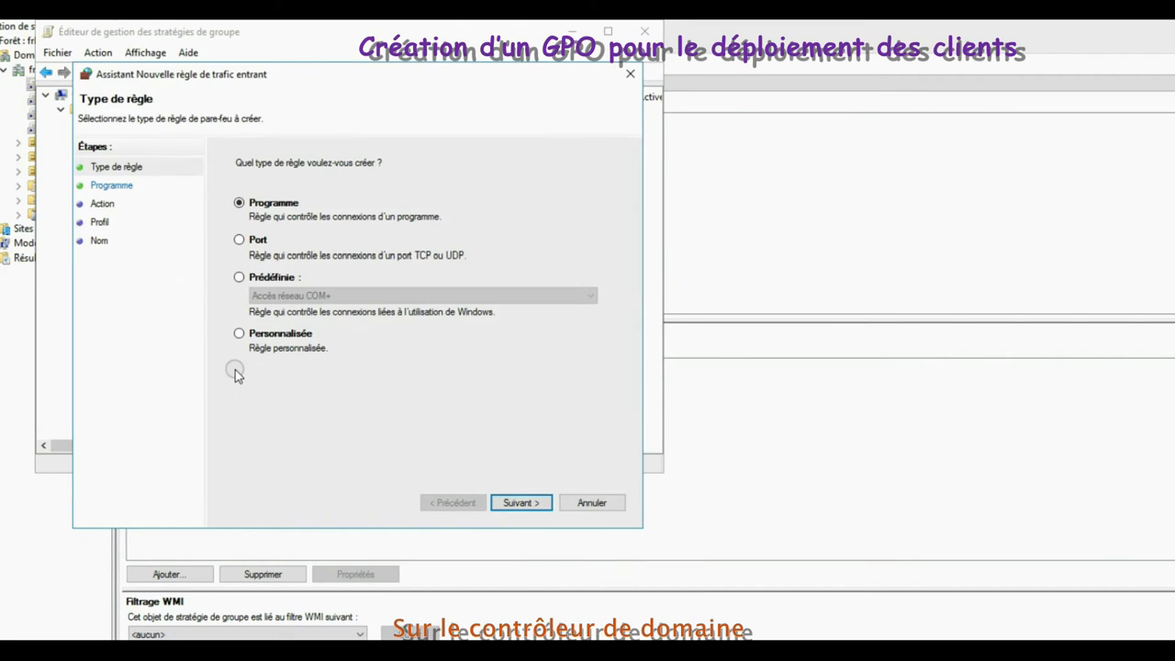
click(266, 276)
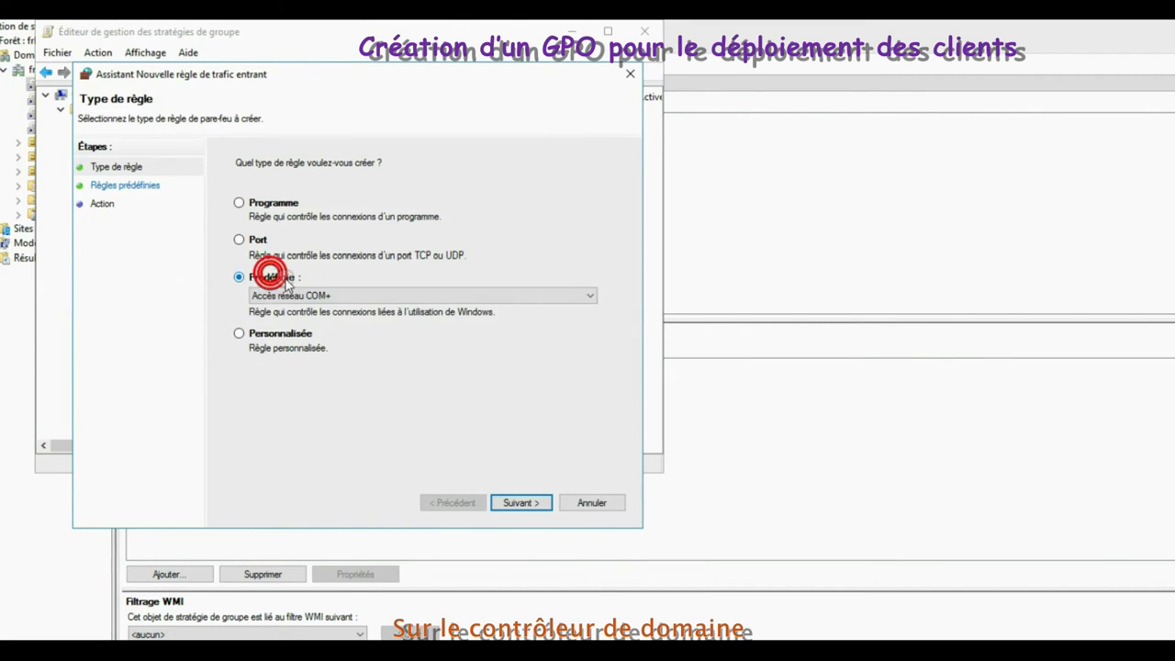
click(336, 295)
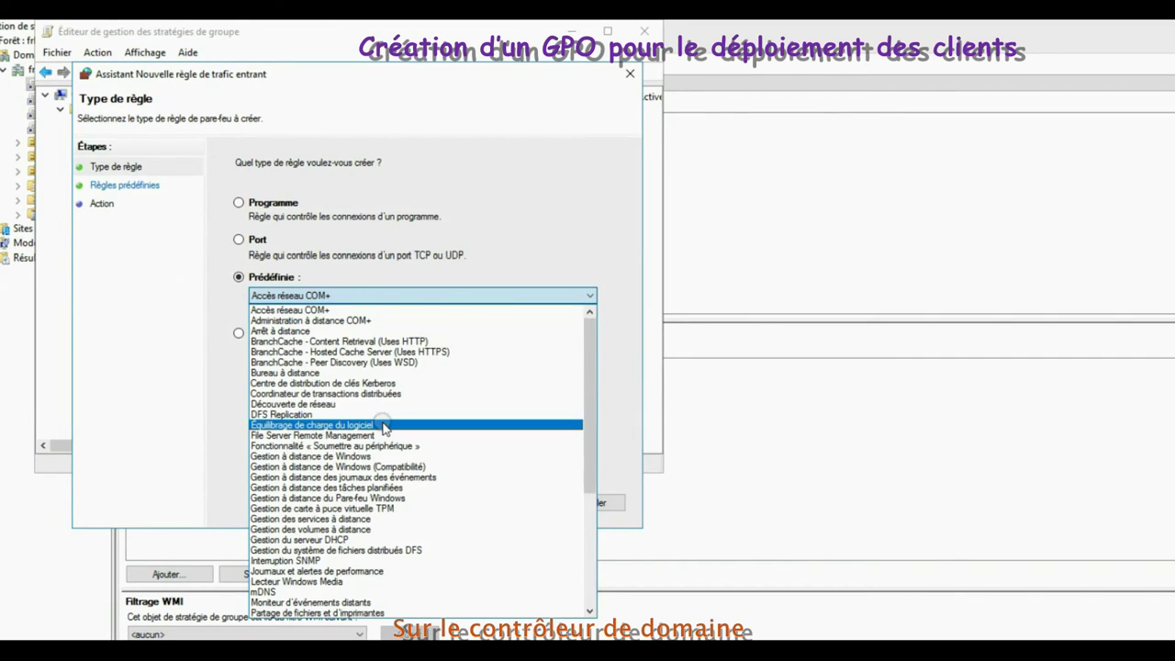
scroll(383, 424, down, 1)
scroll(386, 427, down, 1)
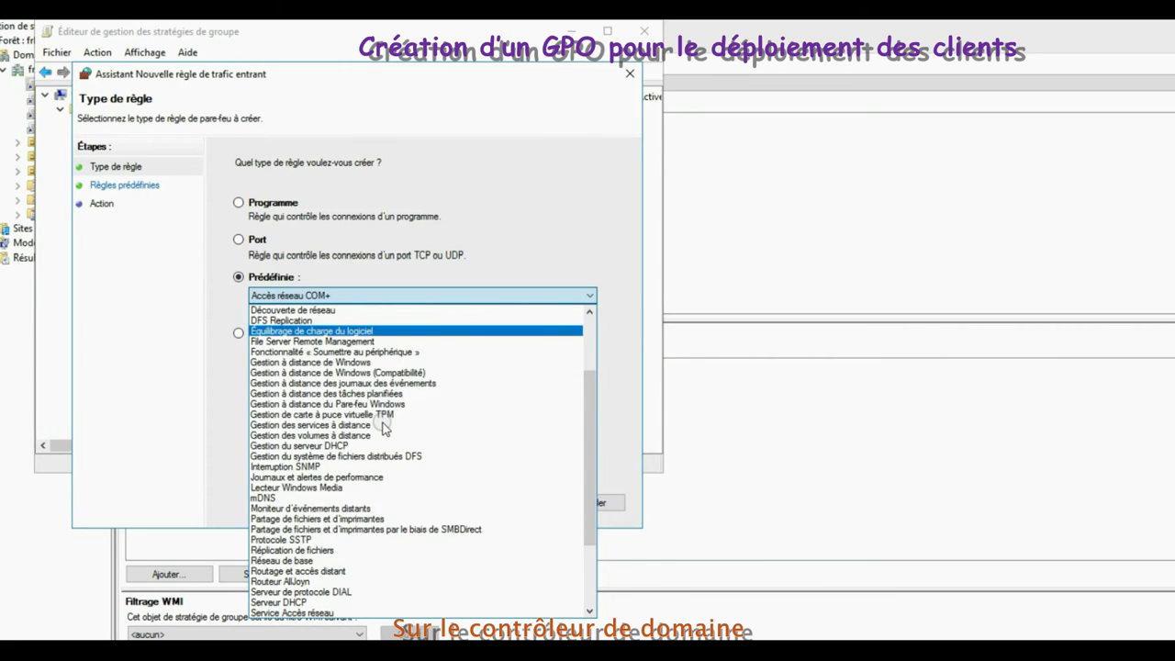
click(367, 519)
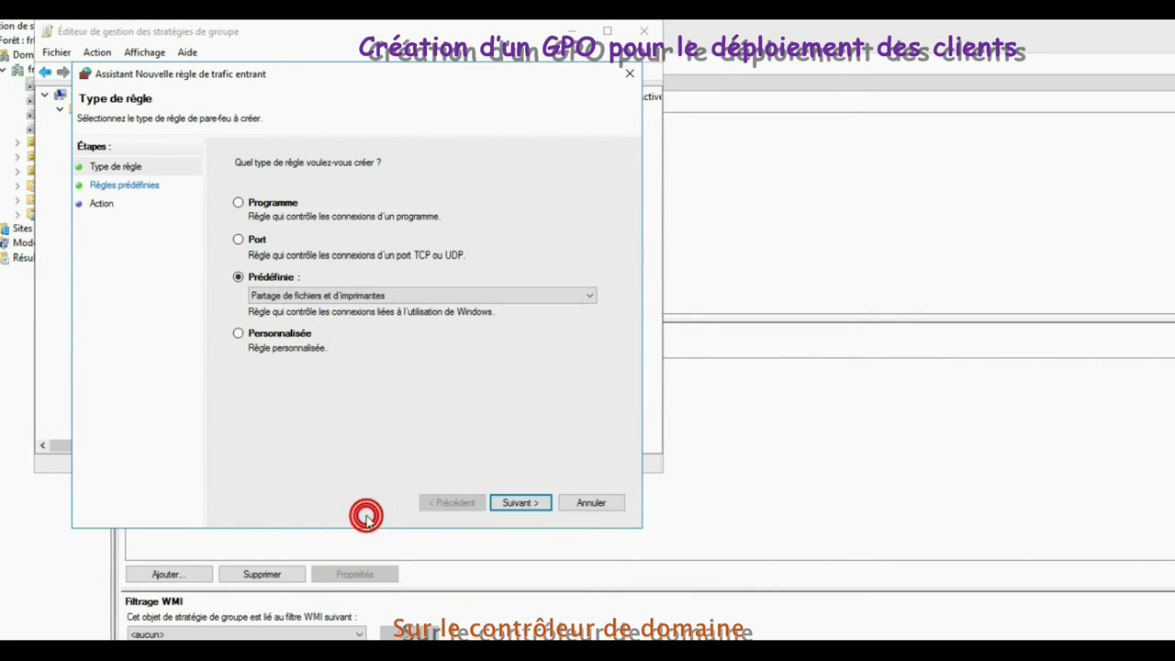
click(532, 505)
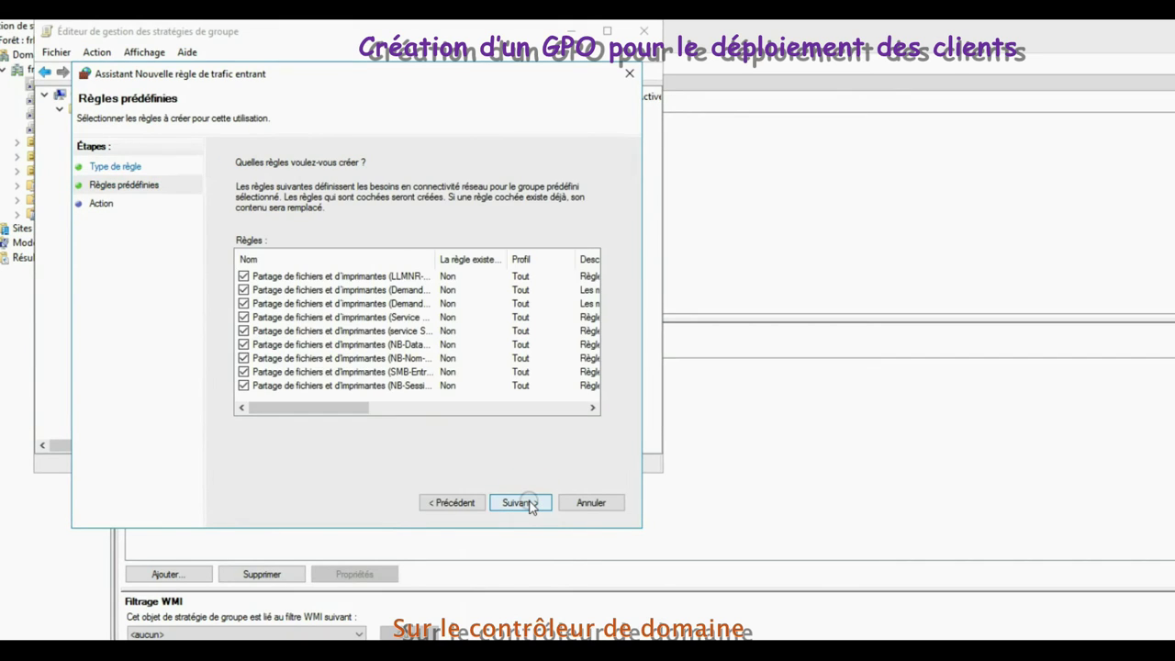
click(529, 504)
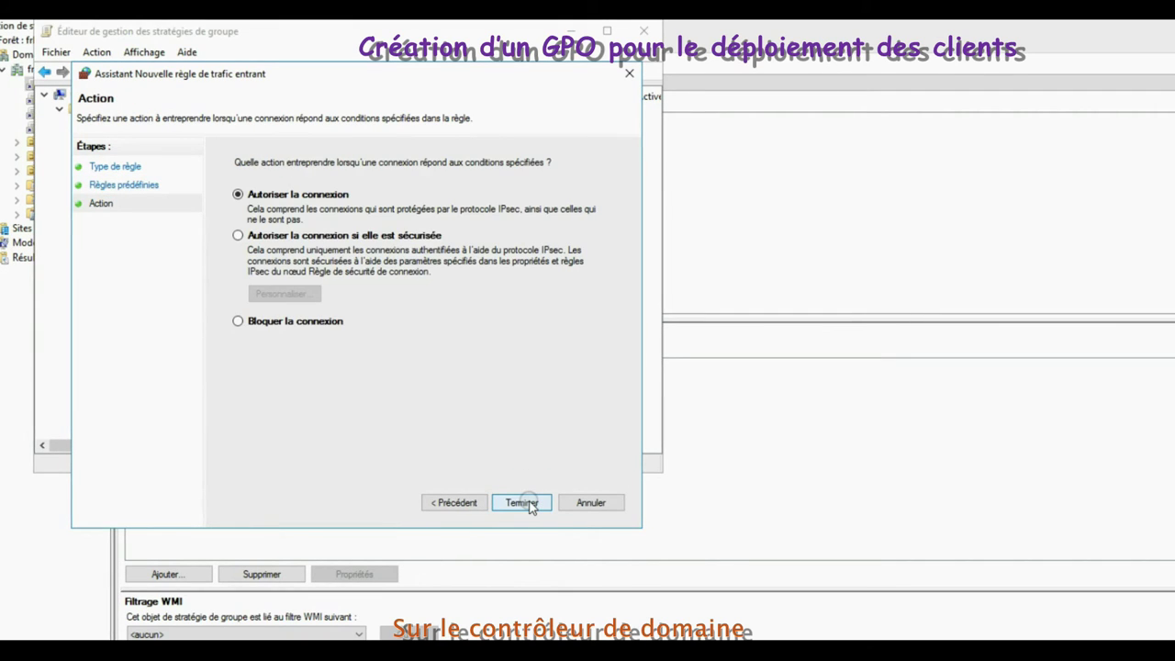
click(521, 503)
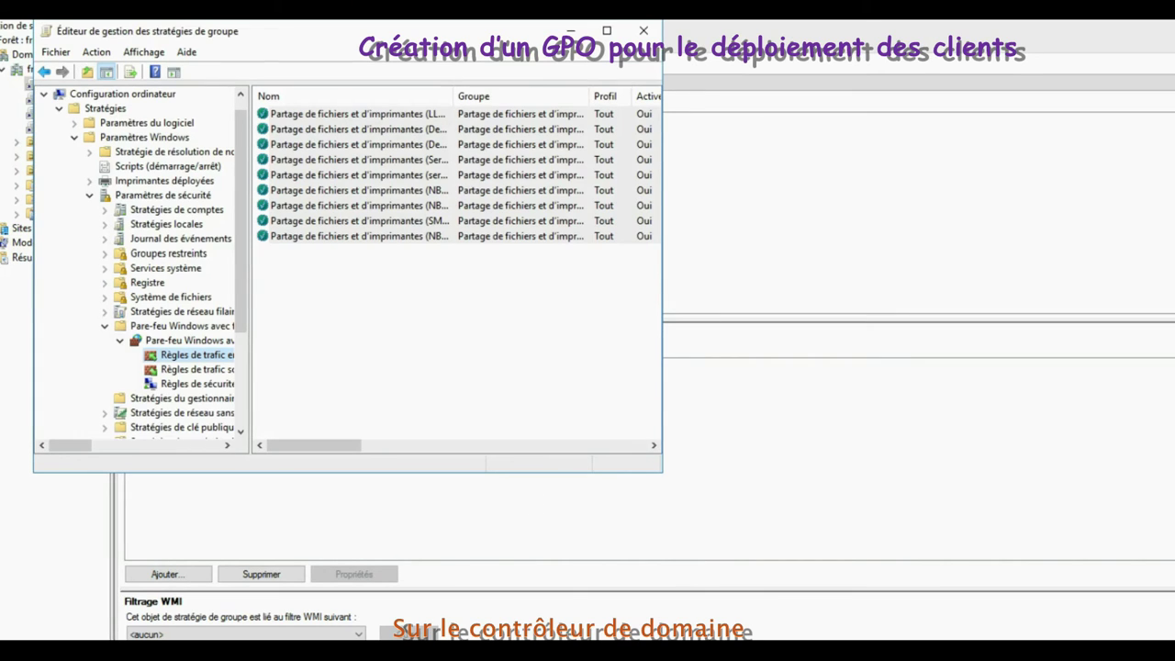
Create outbound firewall rules from the predefined group Partage de fichiers et d'imprimantes, with the action set to Autoriser la connexion
click(213, 373)
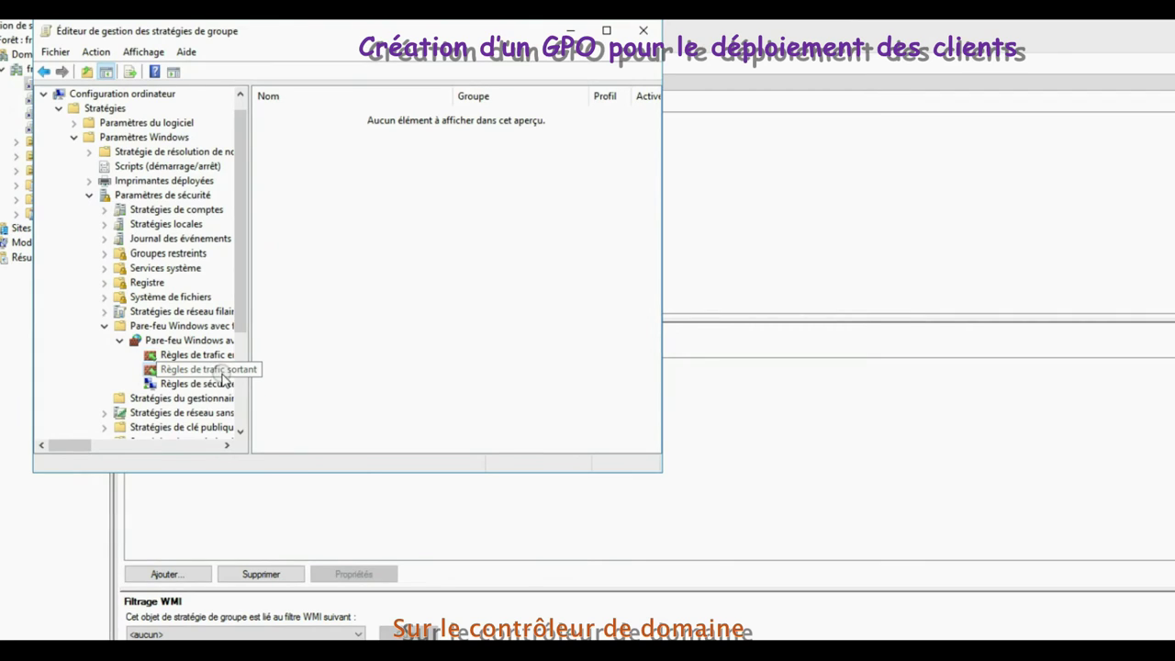
right_click(223, 376)
click(288, 385)
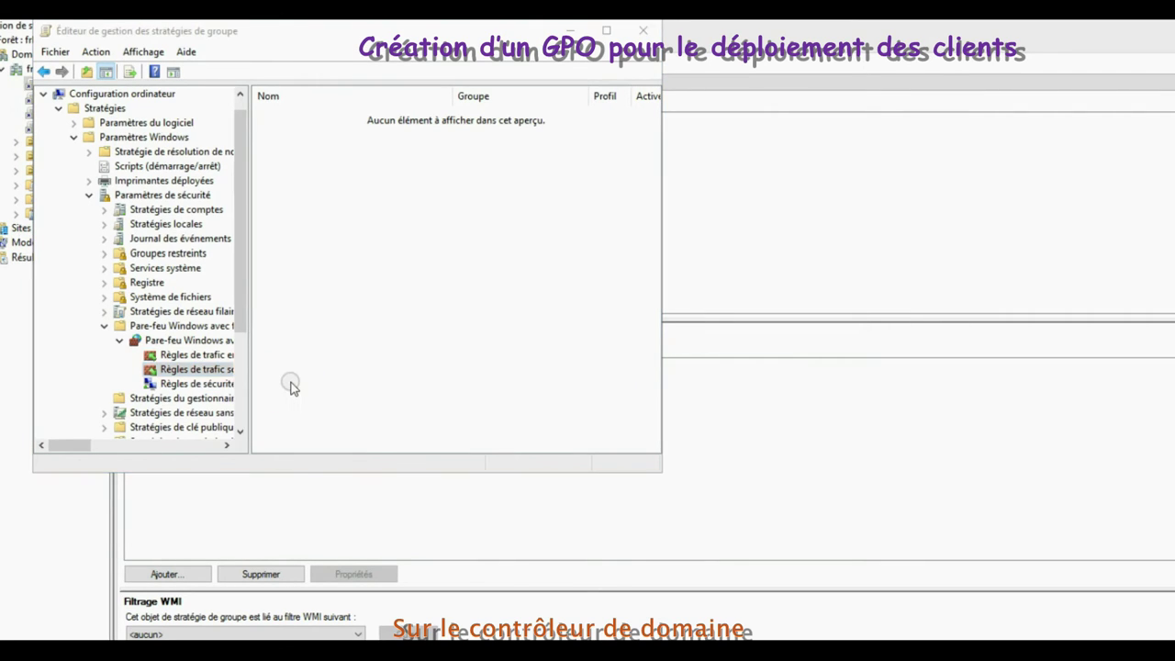
click(260, 297)
click(309, 317)
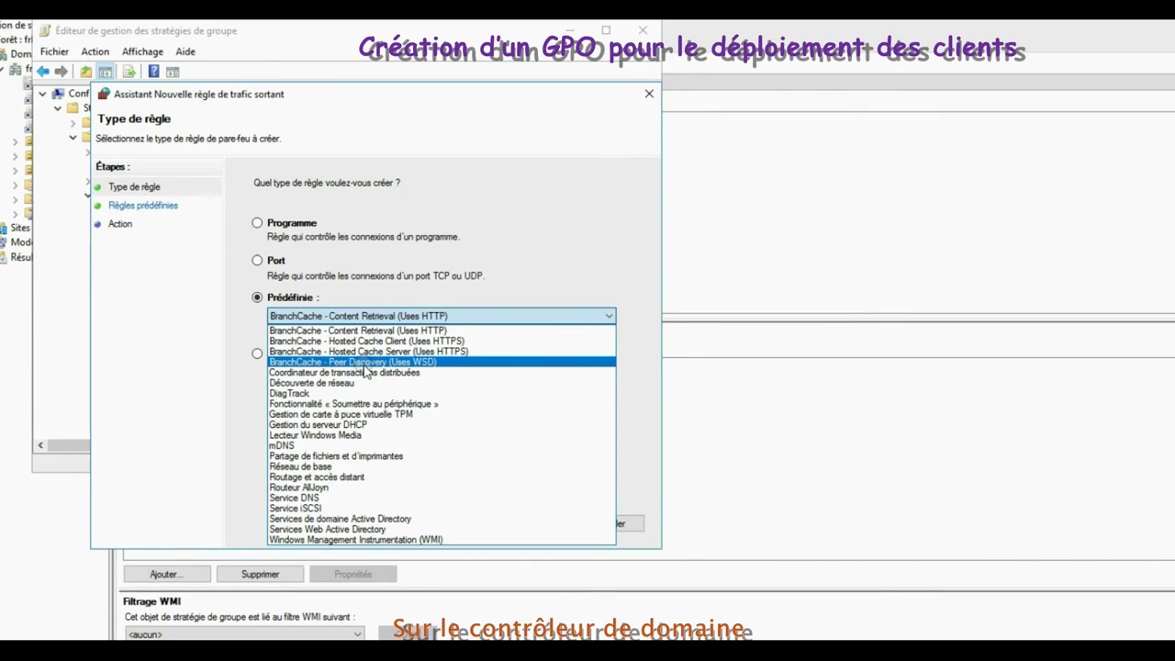
click(367, 455)
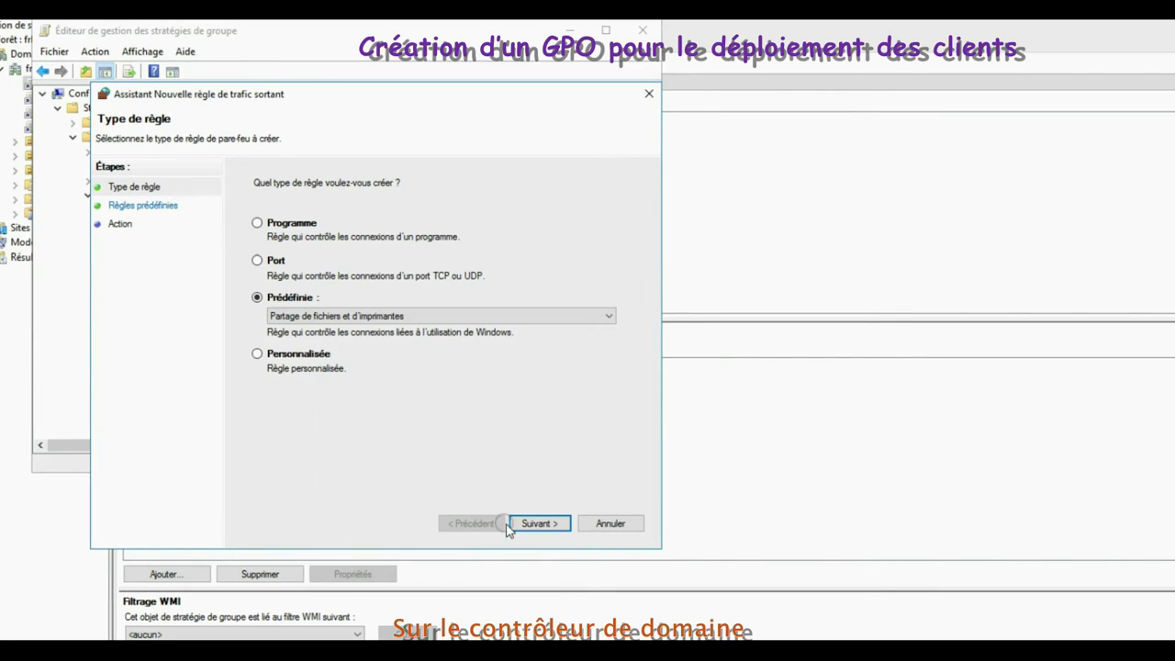
click(542, 525)
click(542, 524)
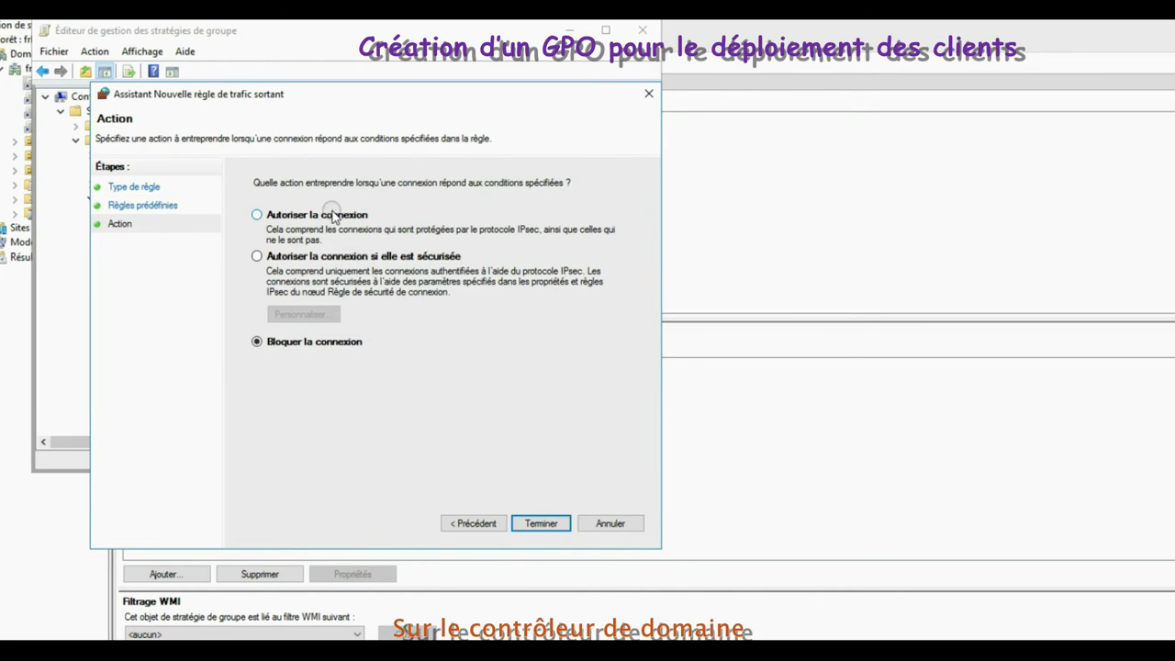
click(330, 215)
click(550, 523)
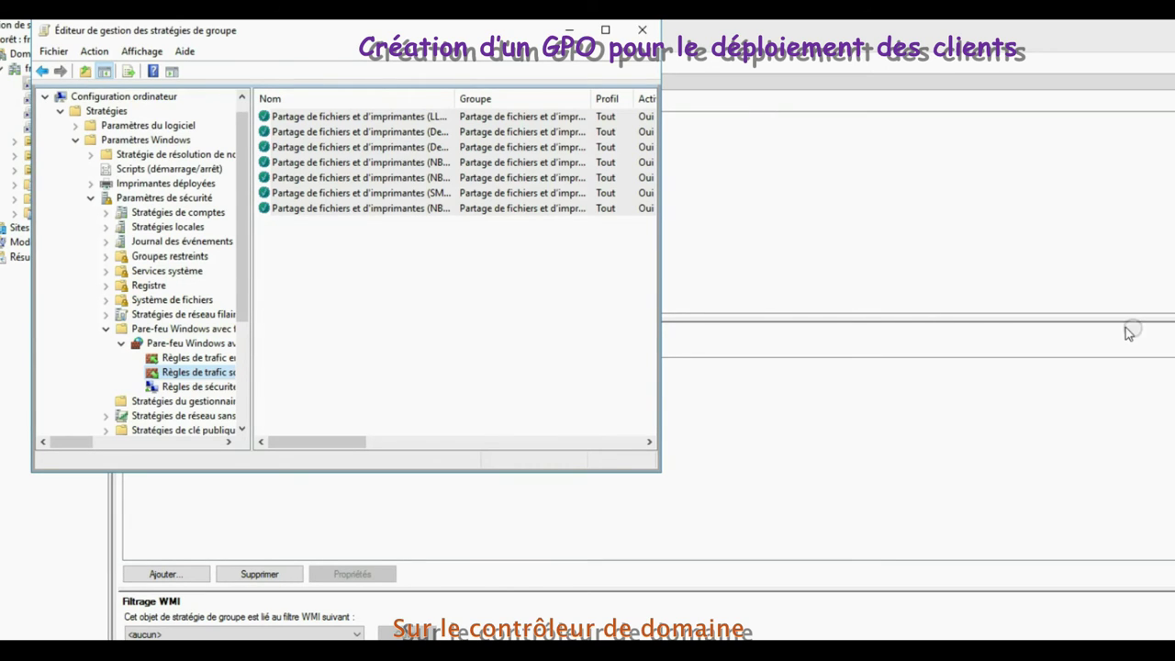
Create inbound firewall rules from the predefined group Windows Management Instrumentation (WMI), keeping all its rules selected
click(193, 357)
right_click(200, 358)
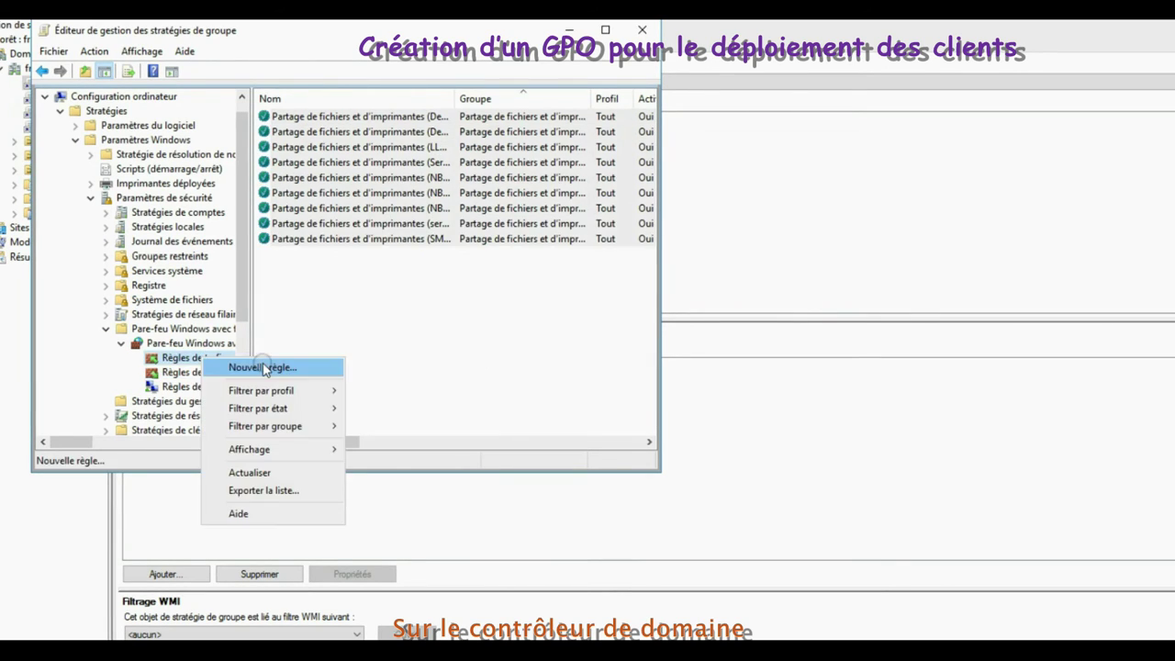
click(265, 366)
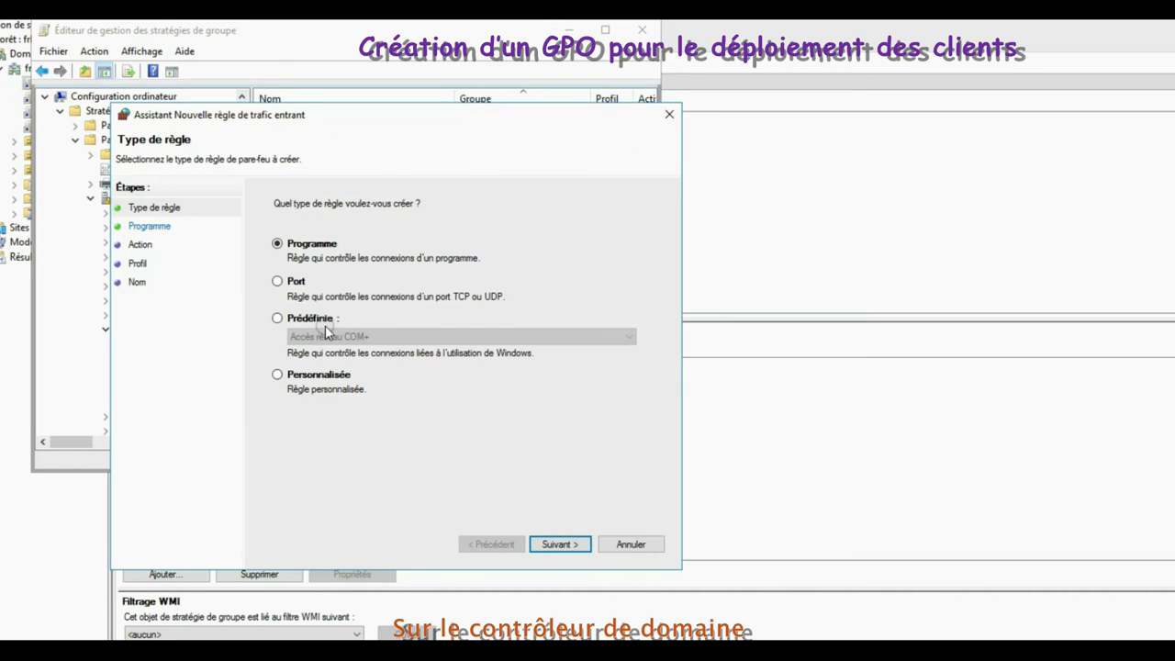
click(277, 318)
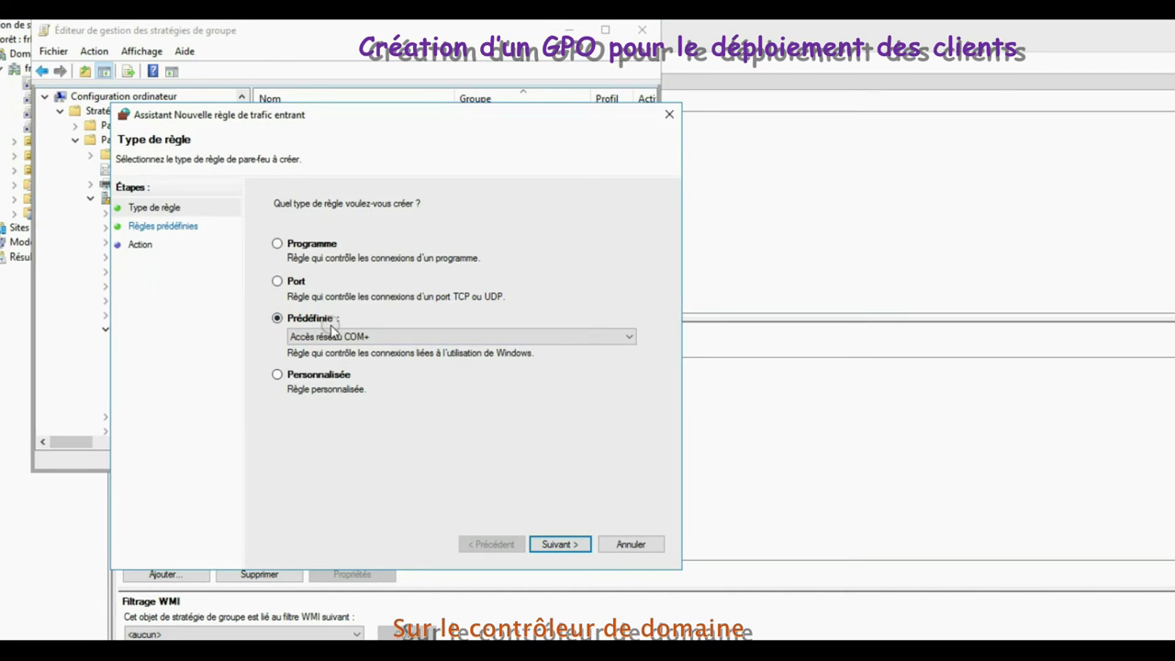
click(330, 337)
drag(630, 461, 631, 579)
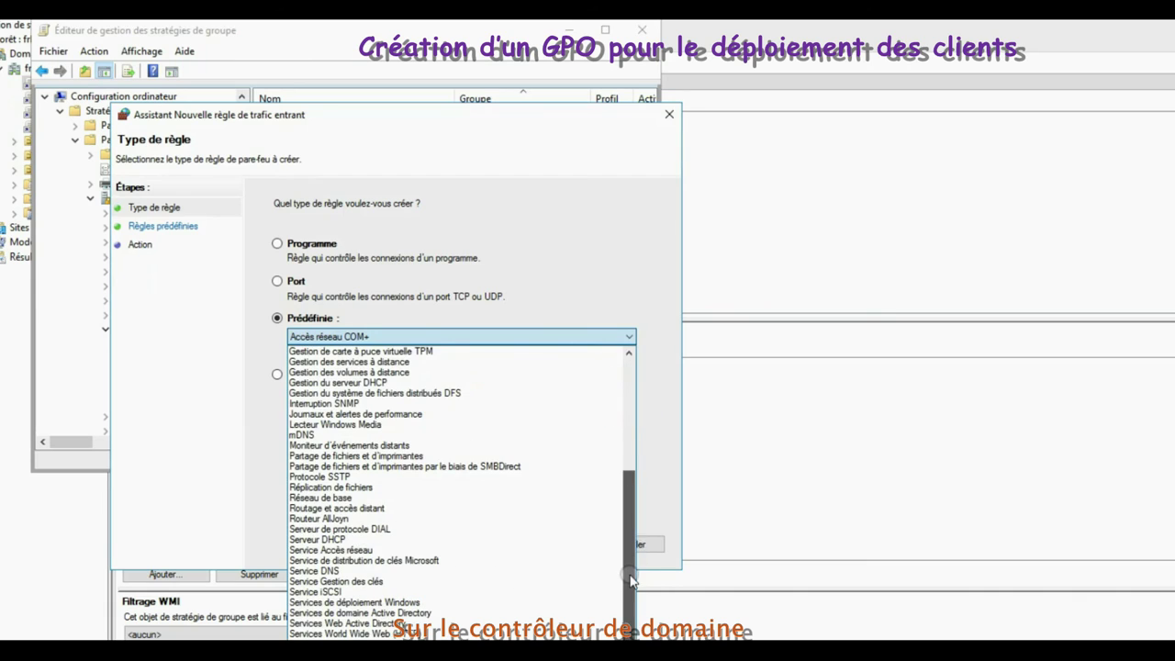
click(349, 633)
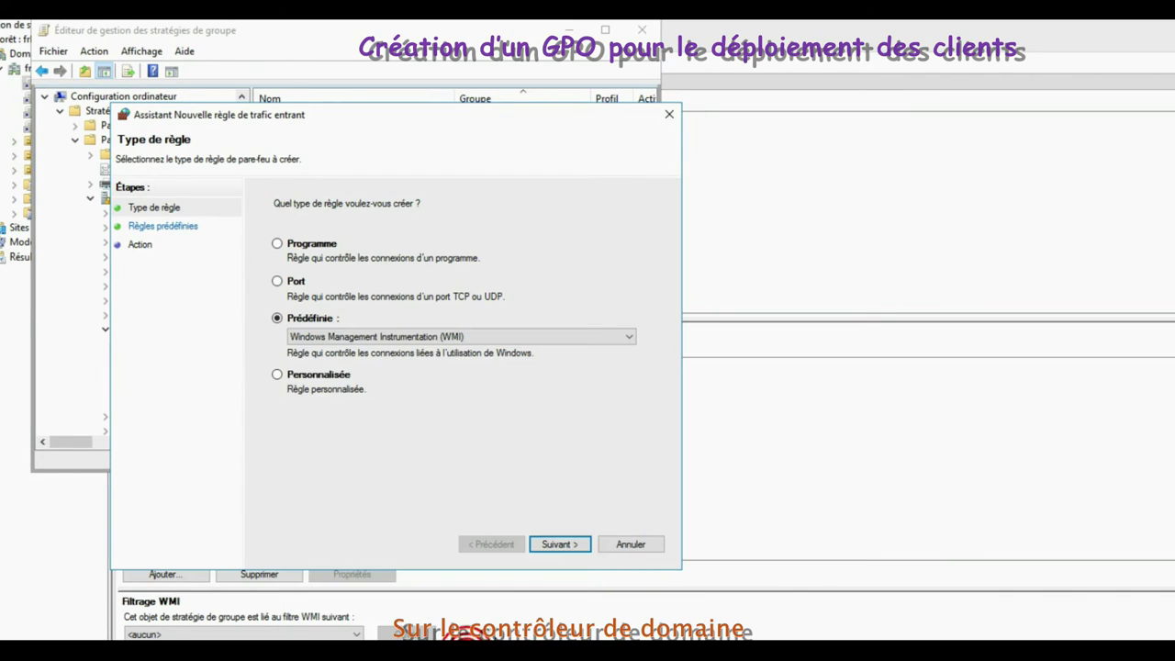
click(562, 545)
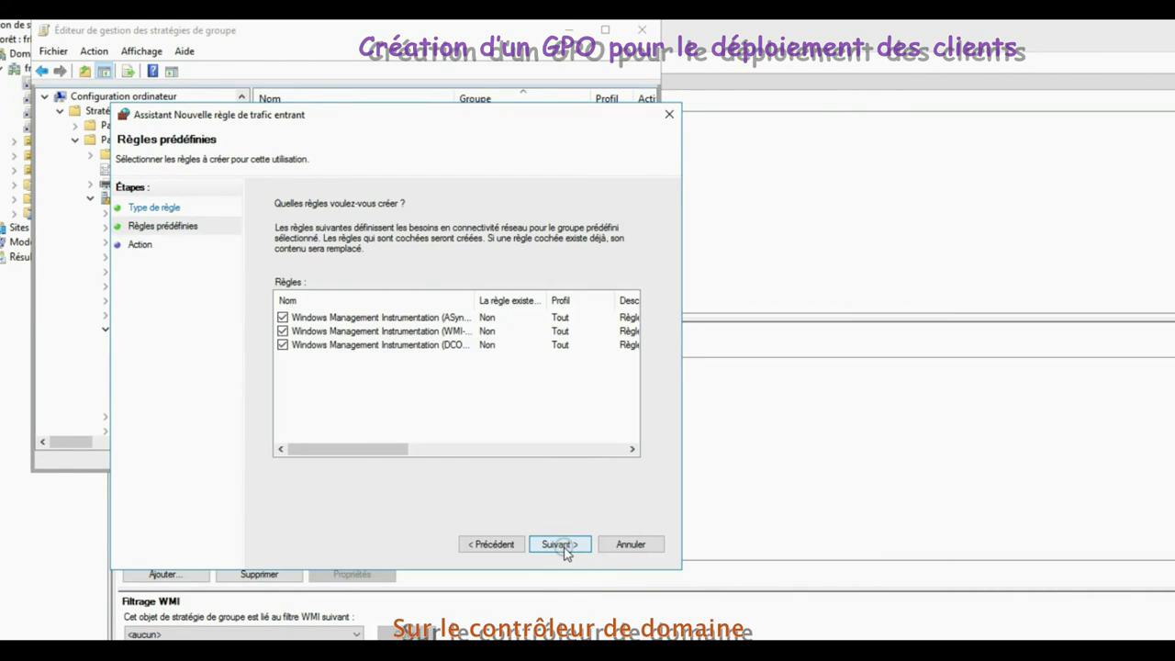
click(566, 547)
click(563, 545)
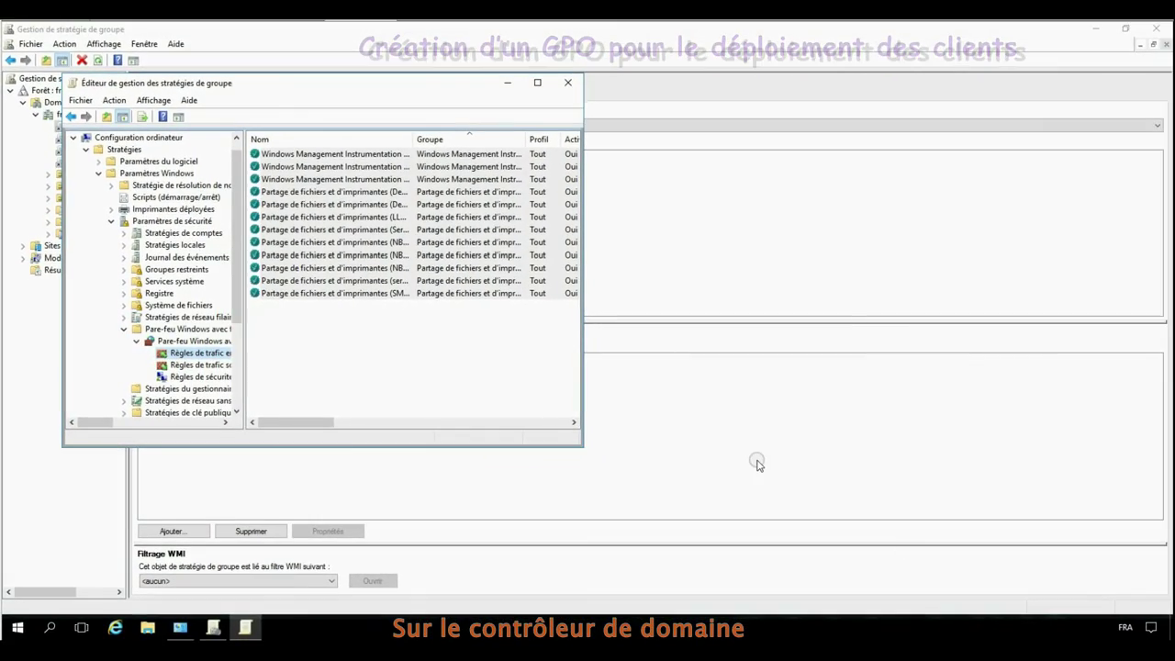
Close the policy editor, the Gestion de stratégie de groupe console and the Outils d'administration window on the domain controller
click(569, 83)
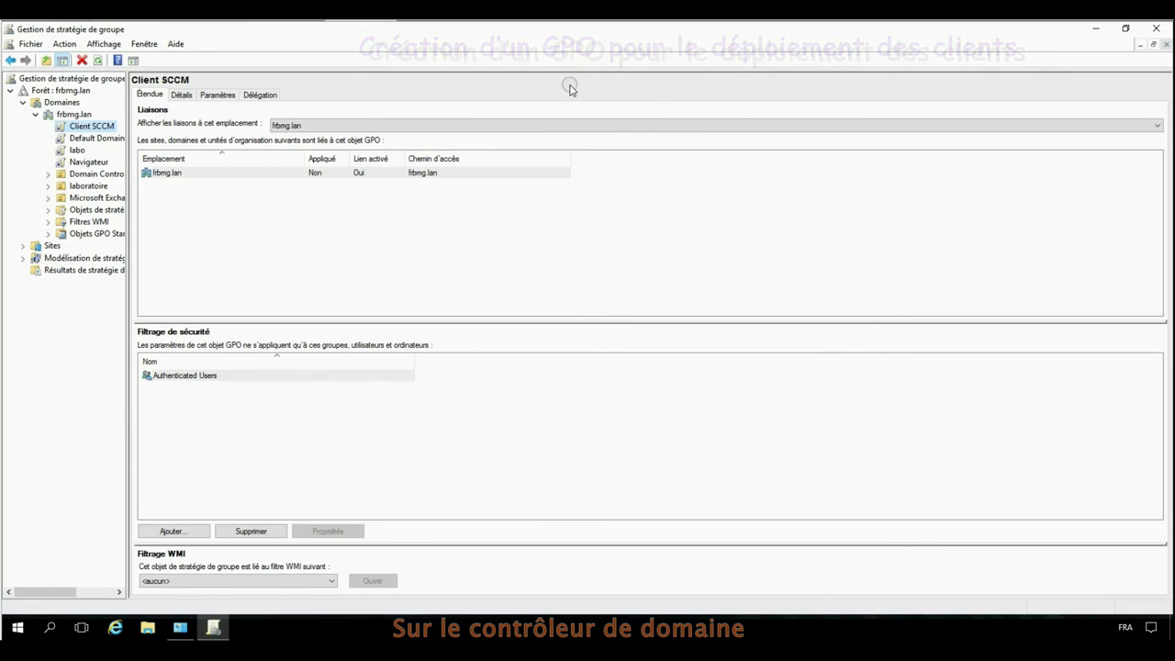
click(1156, 30)
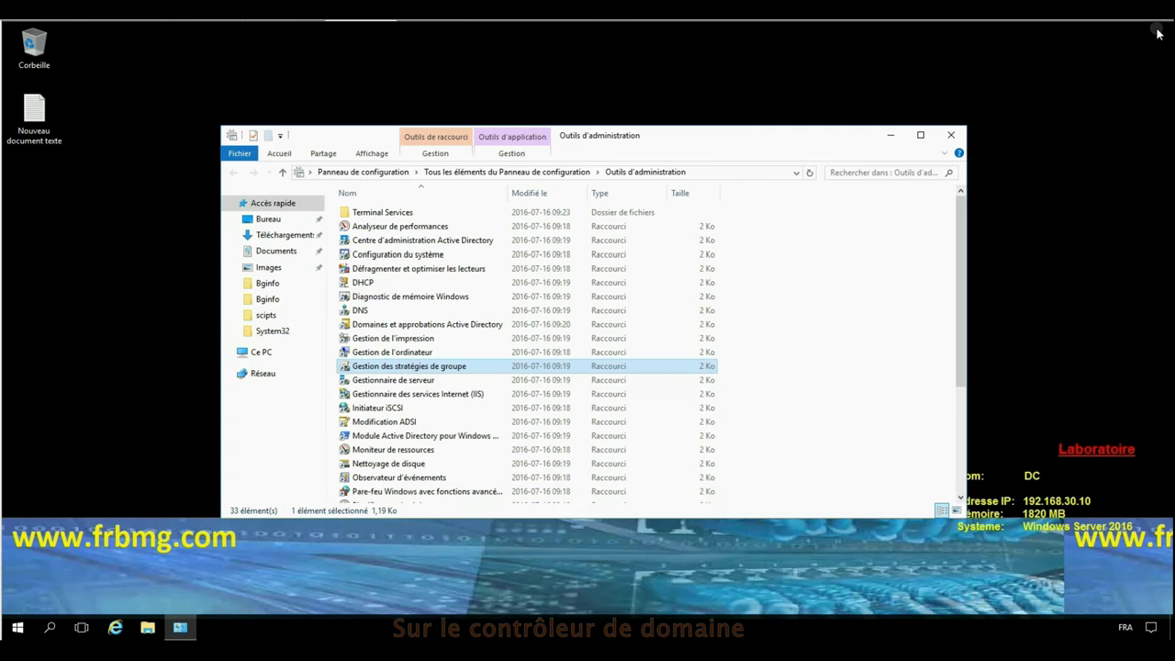
click(952, 136)
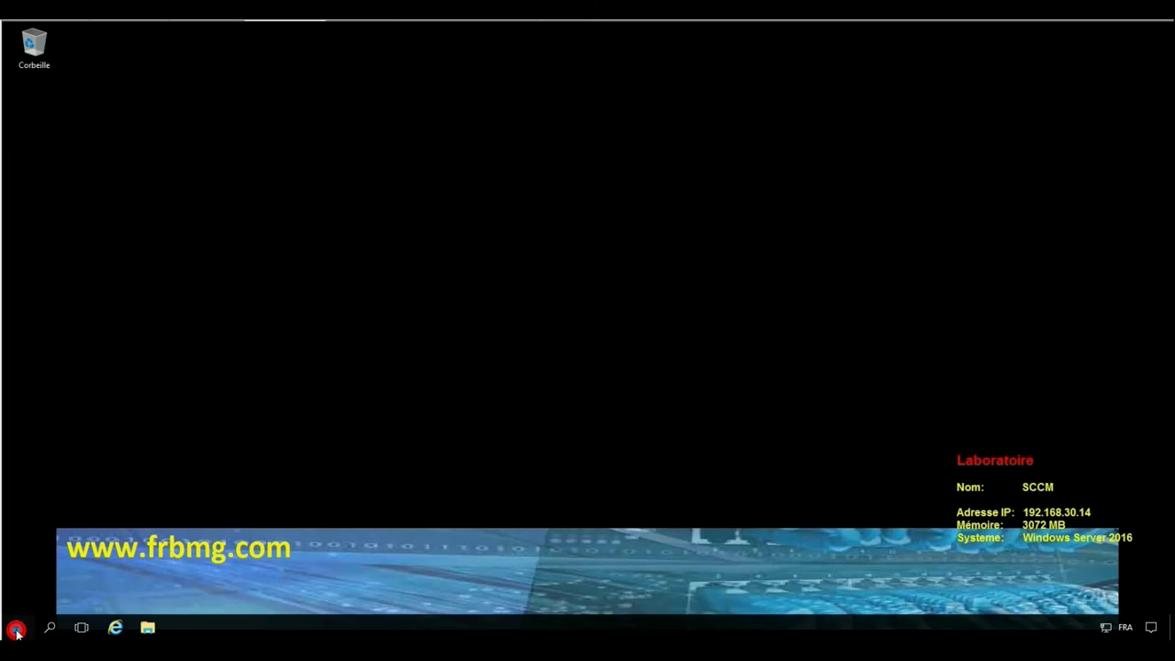
On the SCCM server, start the Configuration Manager Console and go to Sites under Configuration de site in the Administration workspace
click(17, 628)
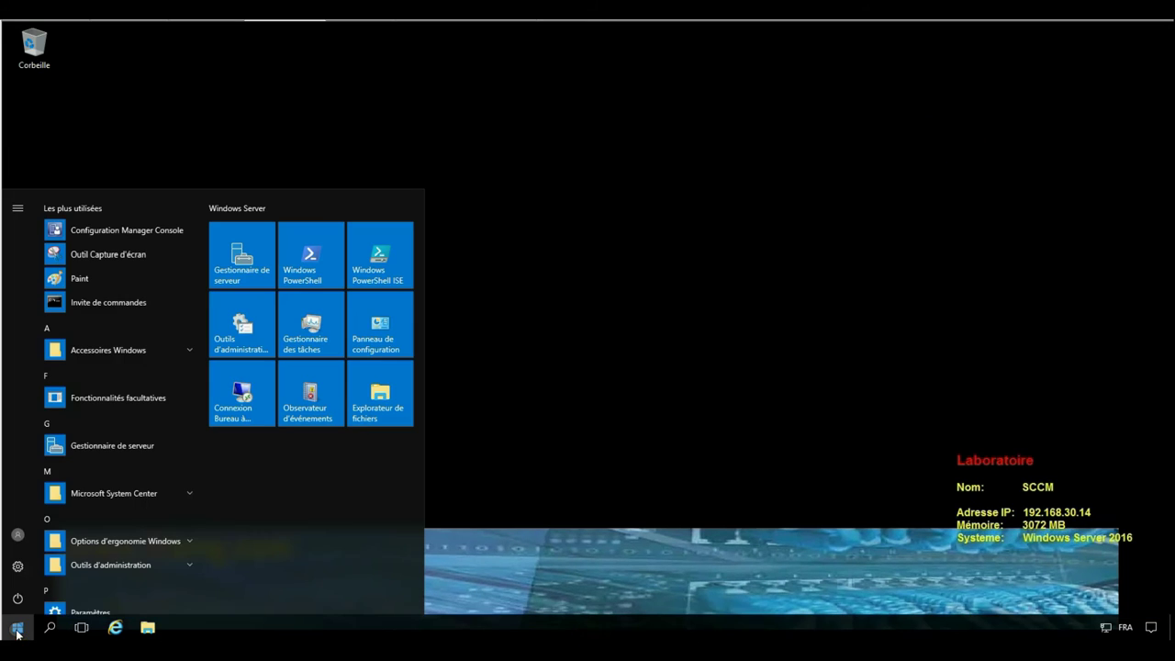
click(188, 493)
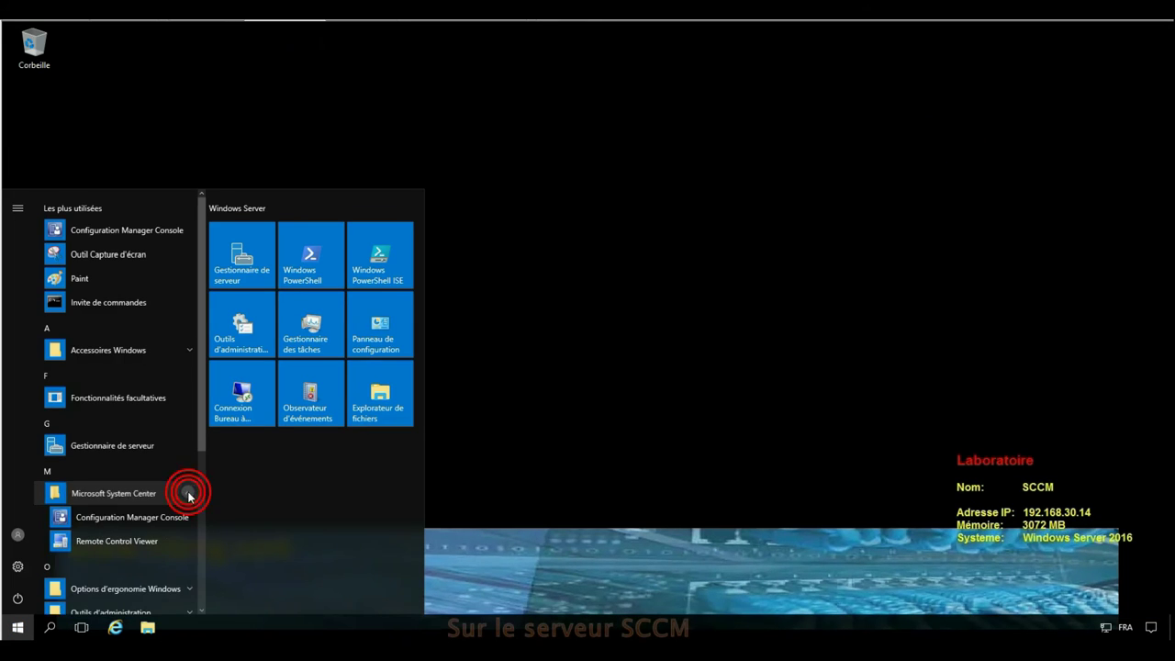
click(134, 518)
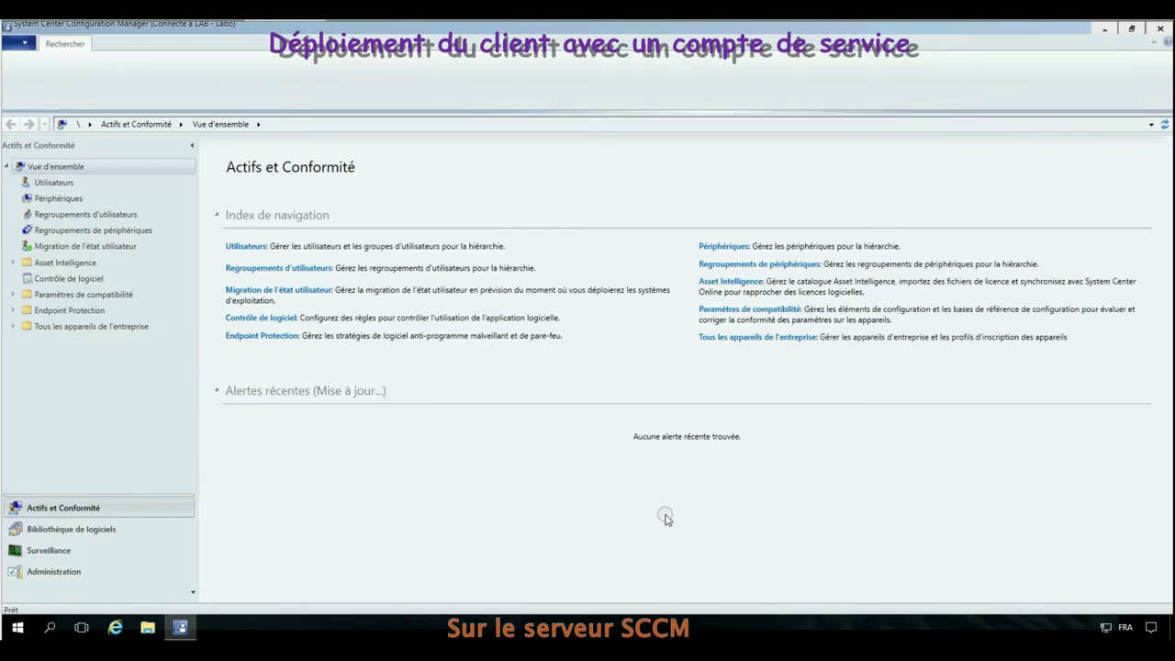
click(50, 573)
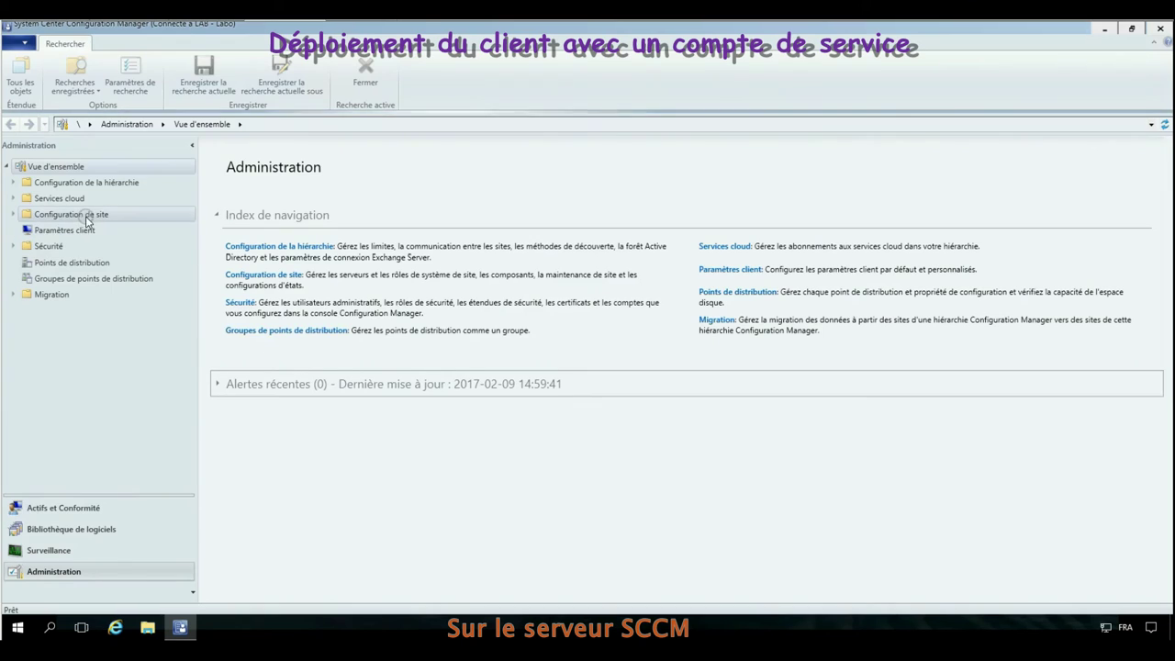
click(62, 215)
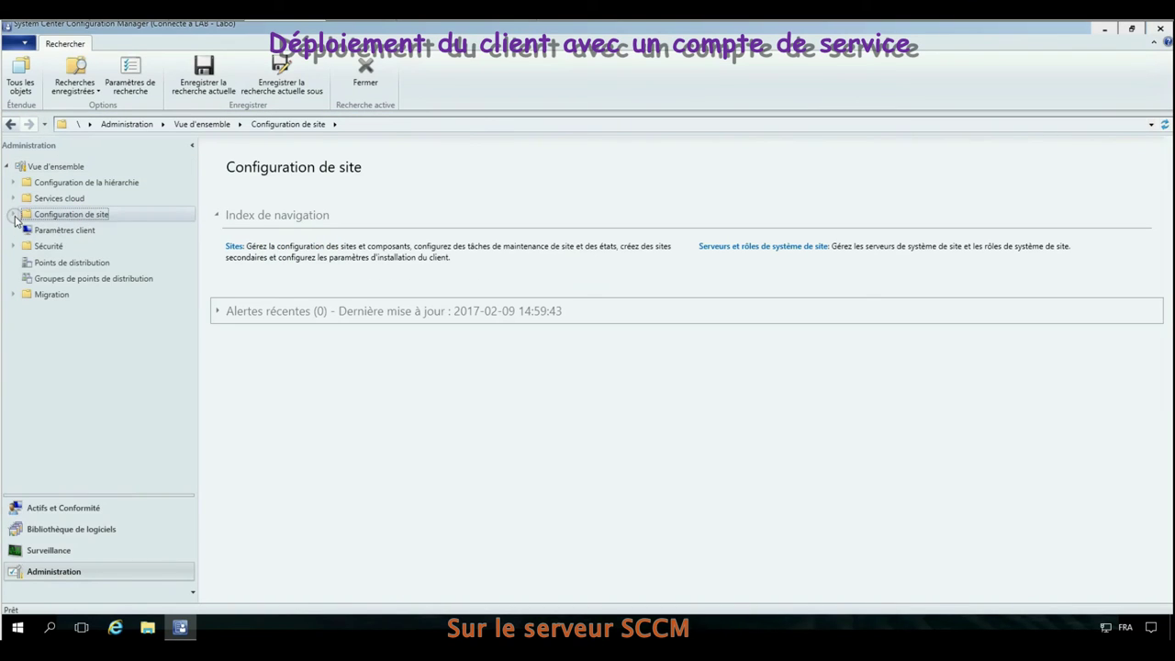
click(12, 214)
click(48, 231)
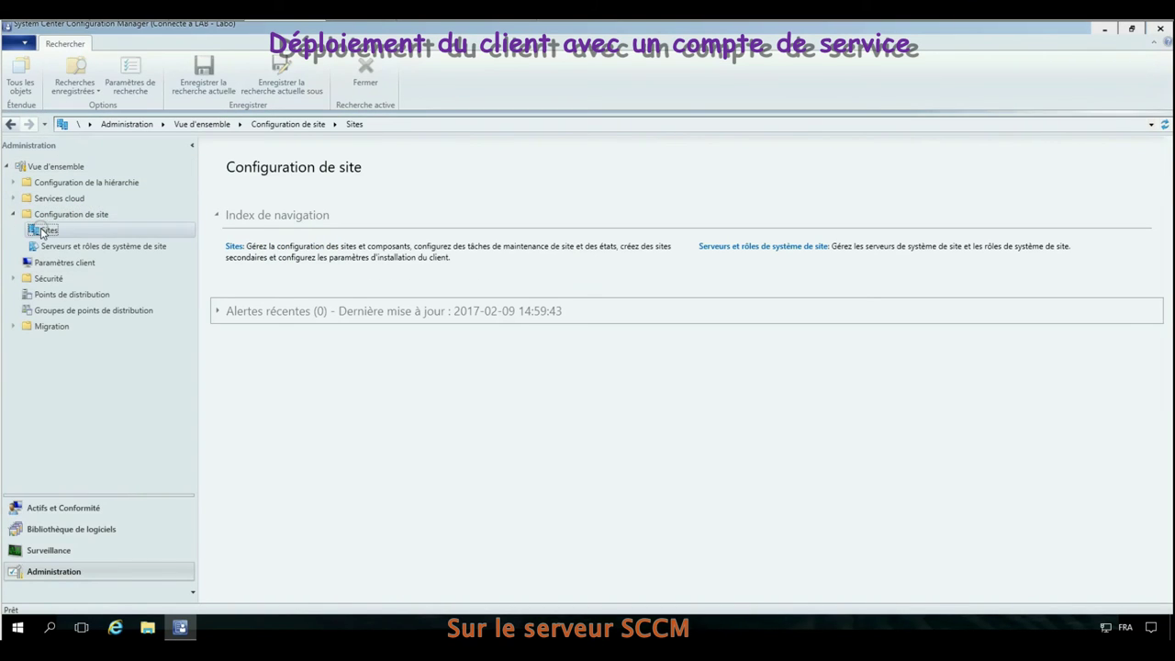
Open the client push installation properties of the LAB - Labo site and enable automatic site-wide client push installation
click(490, 198)
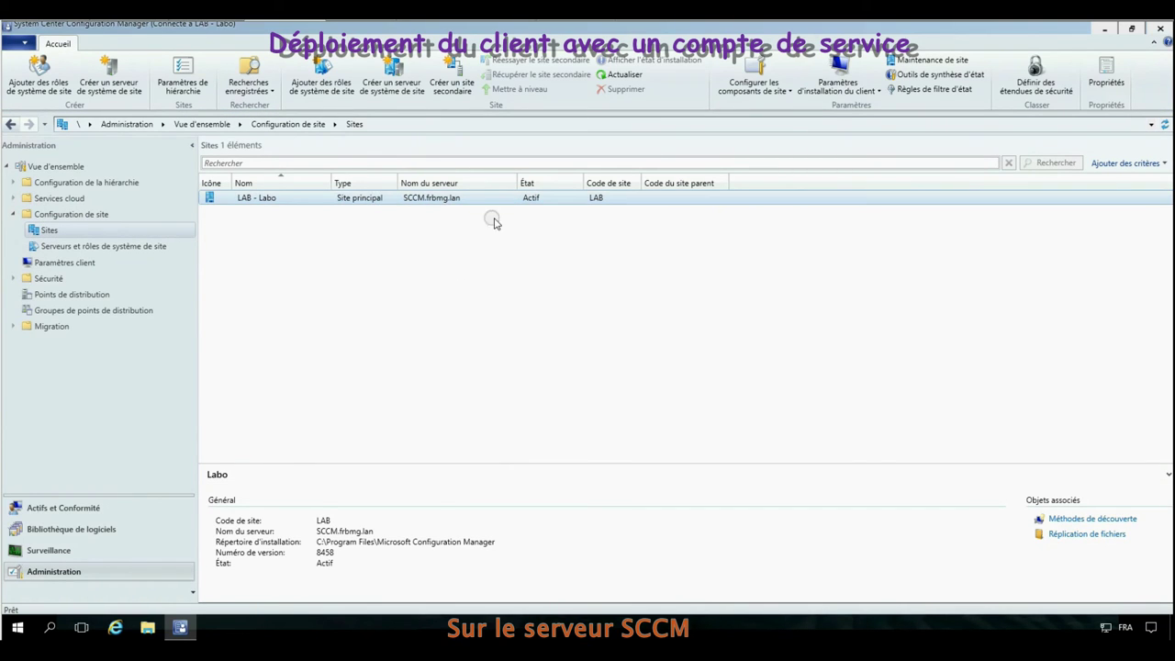
click(855, 92)
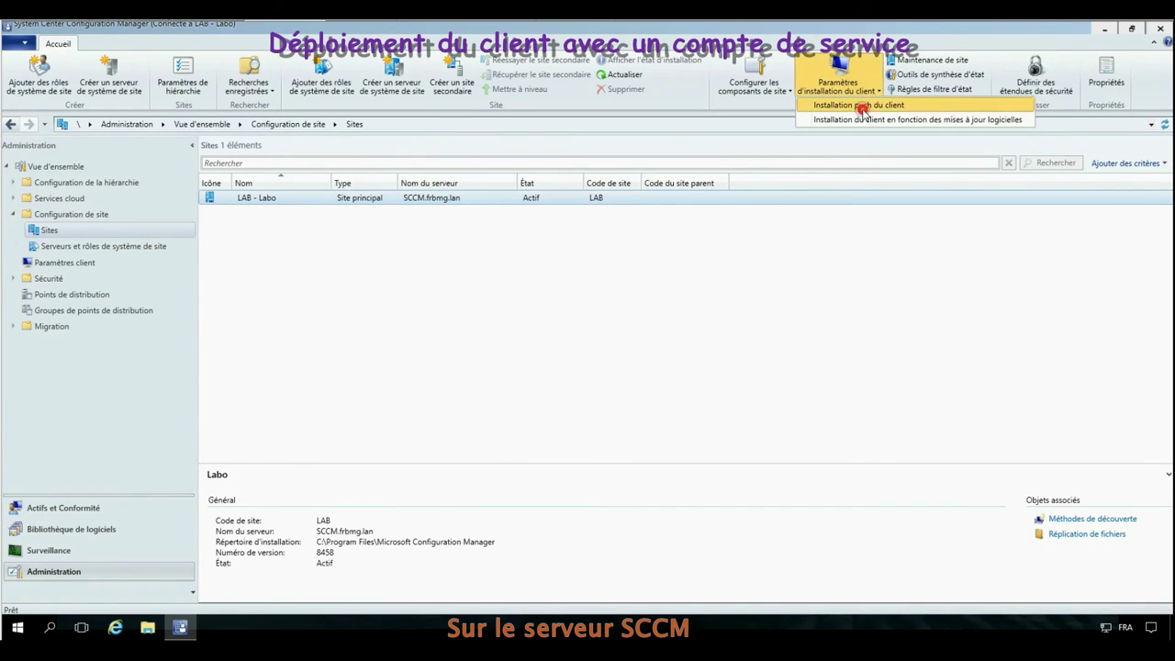
click(863, 106)
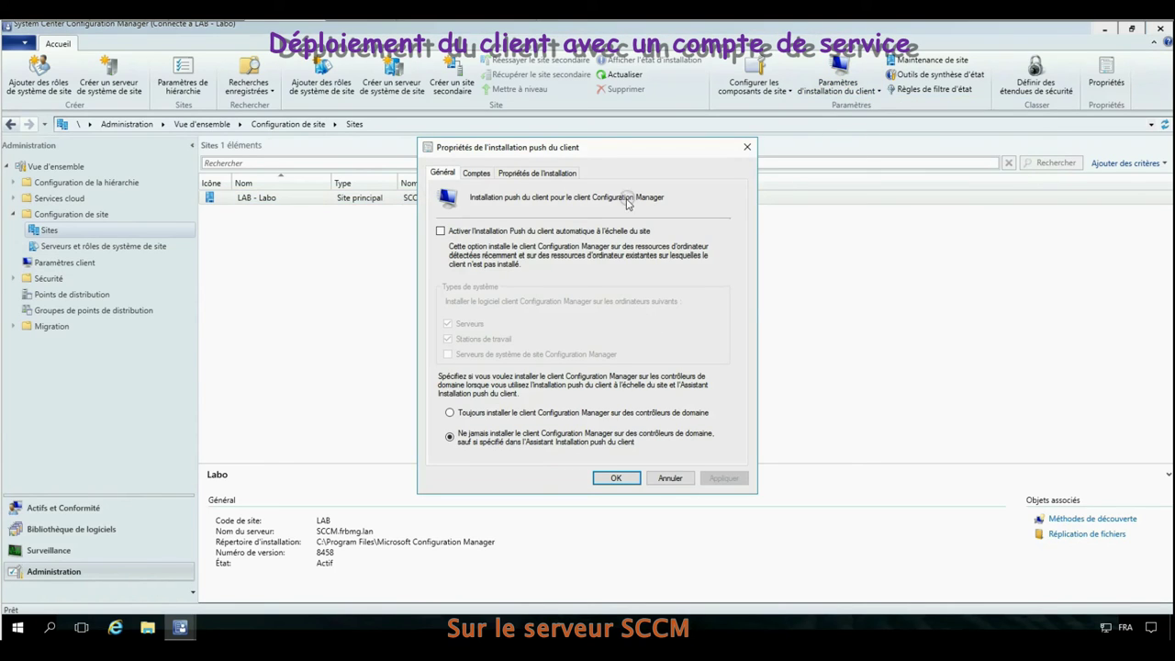
click(449, 234)
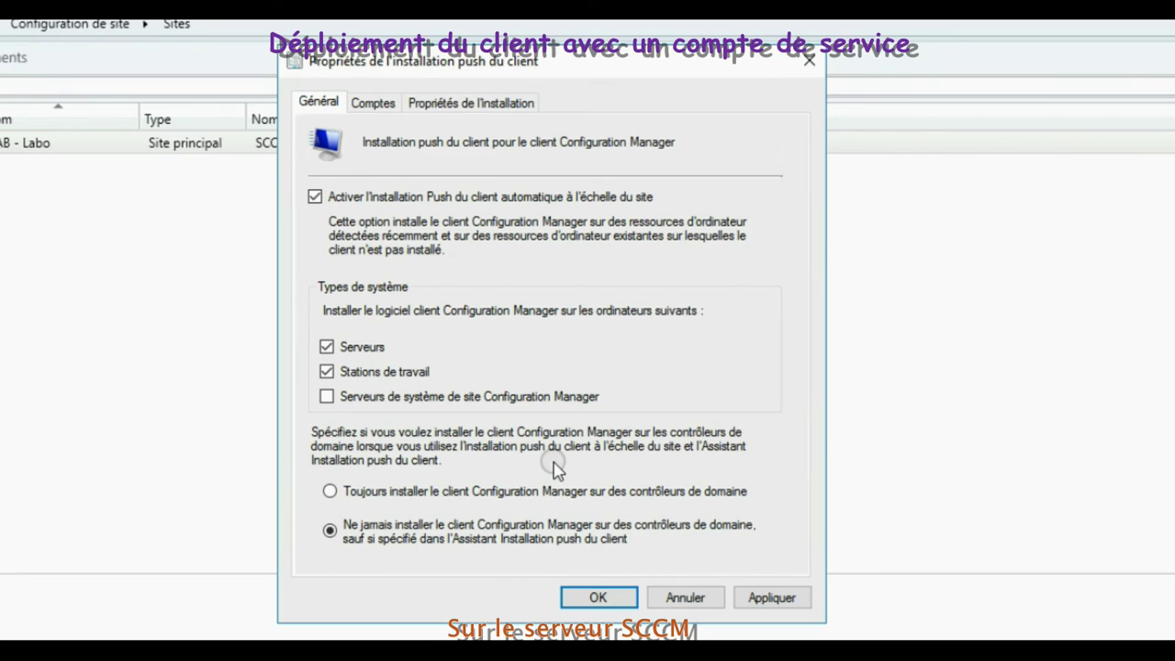
Start a new client push installation account and pick the domain user svc_SCCM from frbmg.lan
click(372, 103)
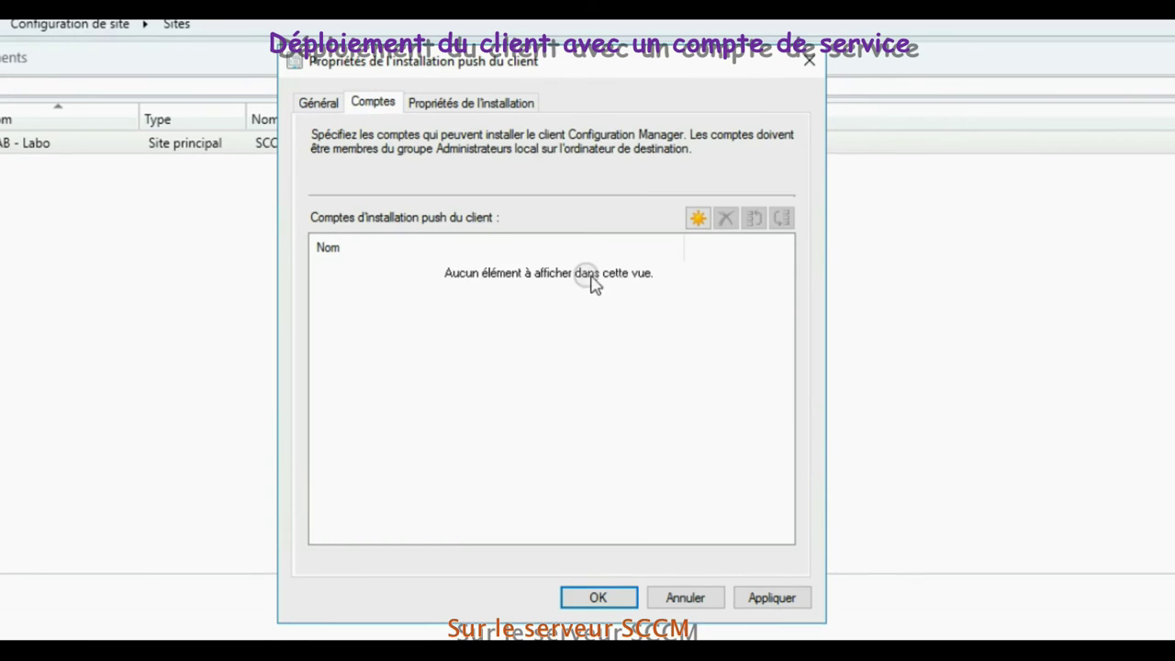
click(698, 218)
click(732, 268)
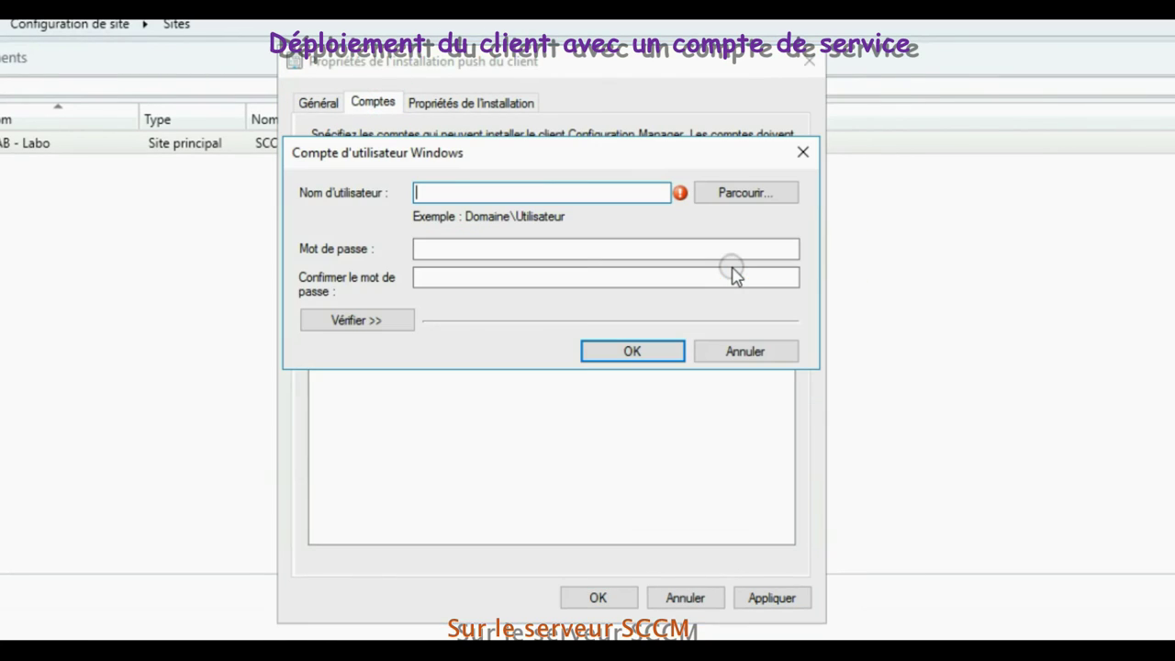
click(758, 192)
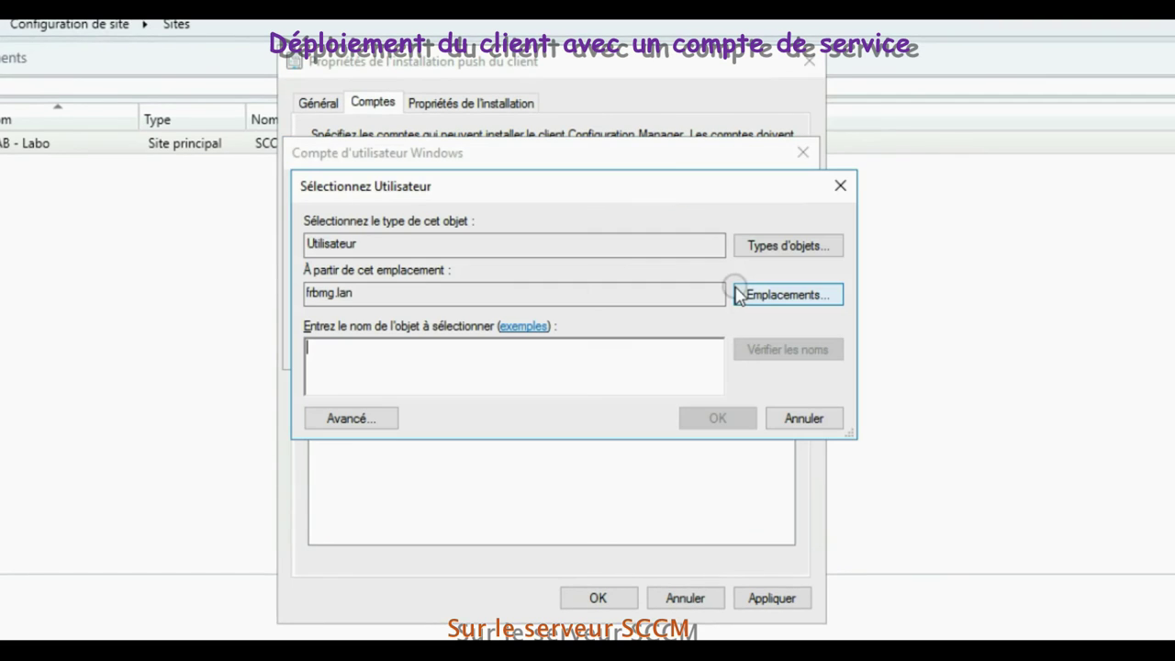
click(498, 359)
text(sv)
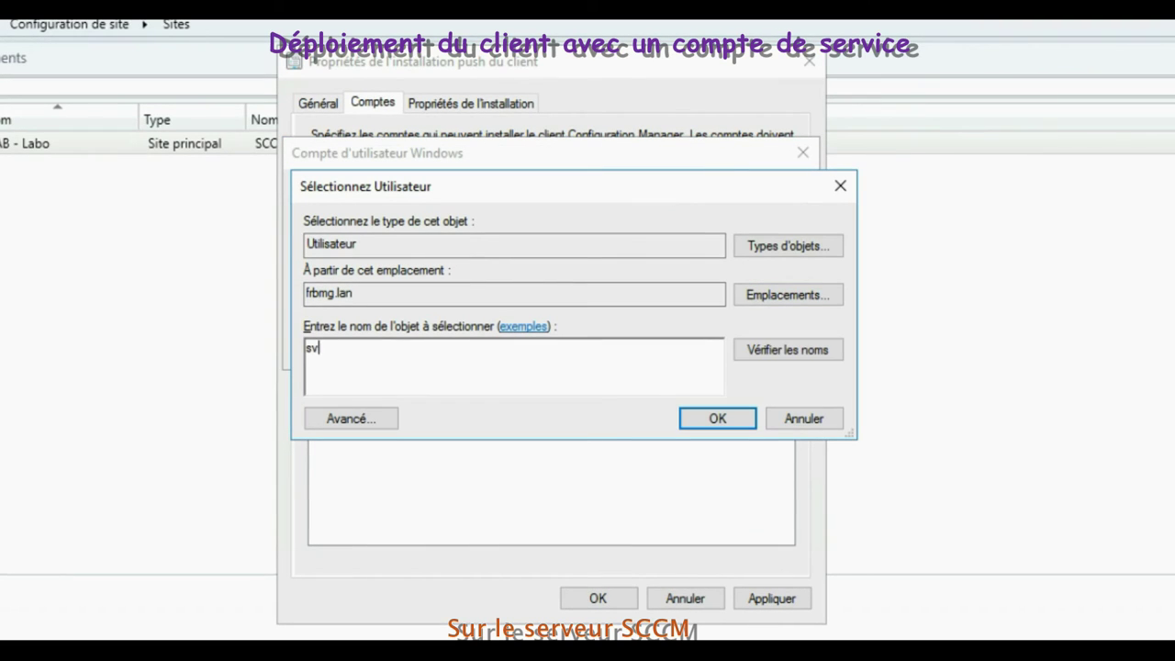
text(c_SCCM)
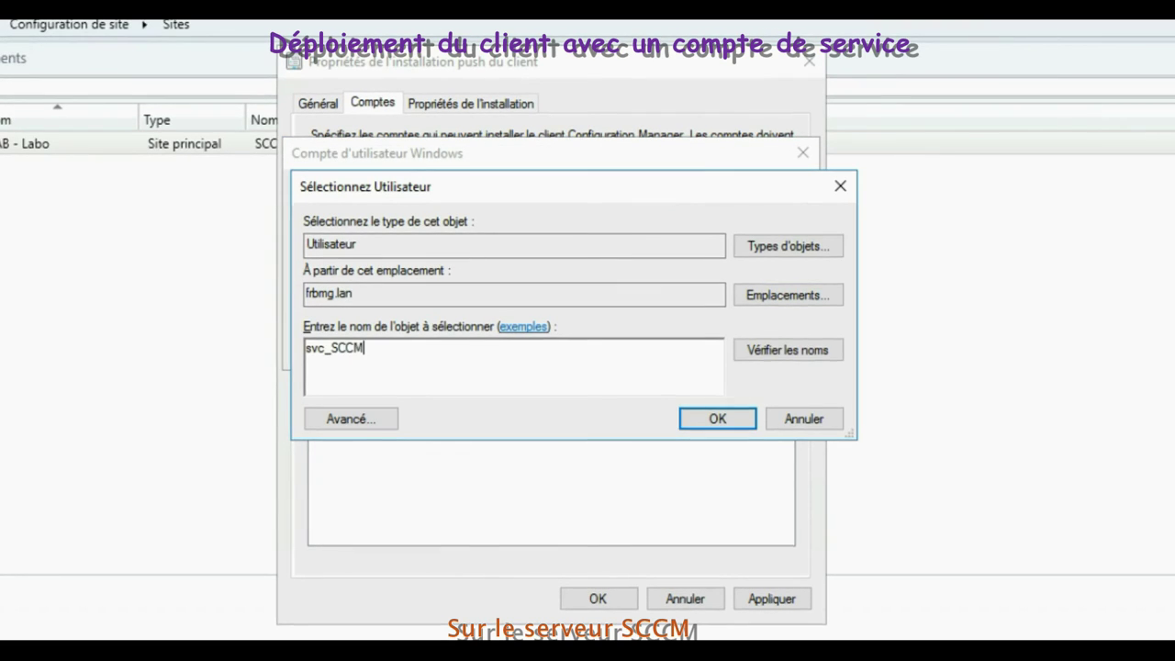
click(742, 420)
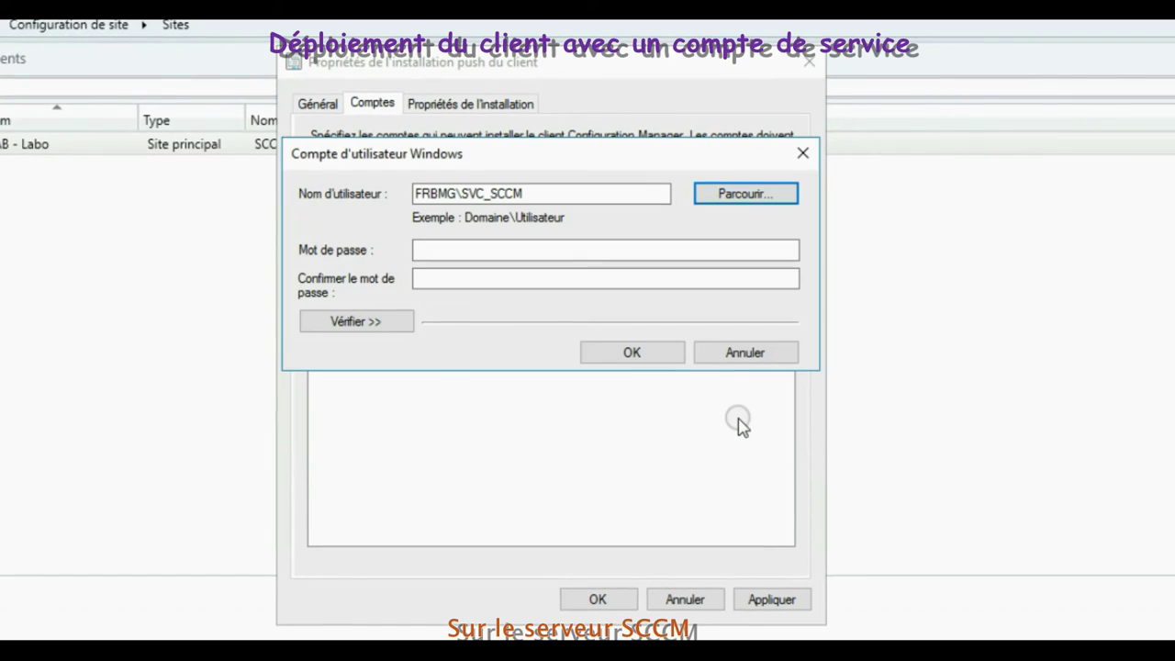
Enter and confirm the service account's password
click(450, 251)
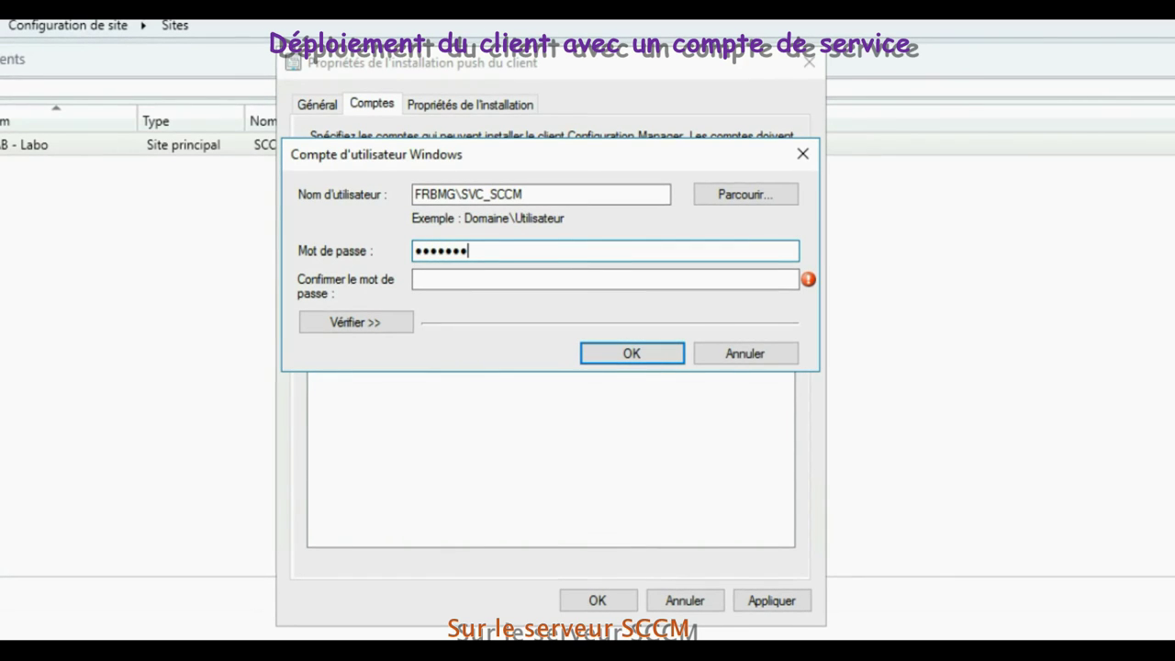
click(459, 280)
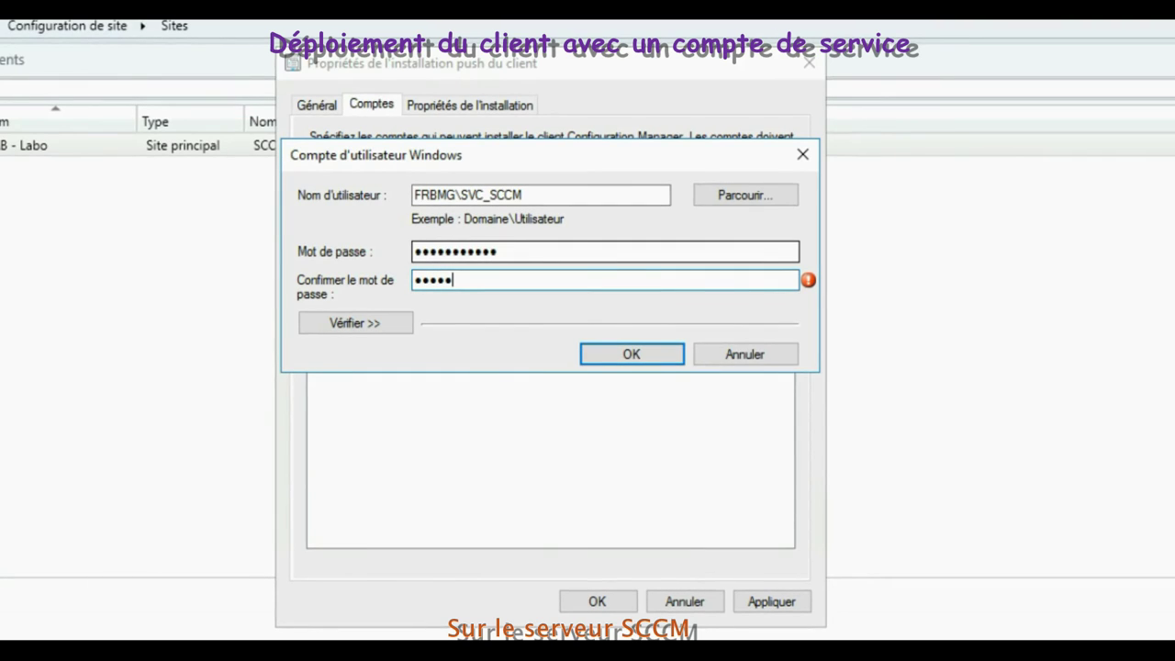
text(••••••••••••)
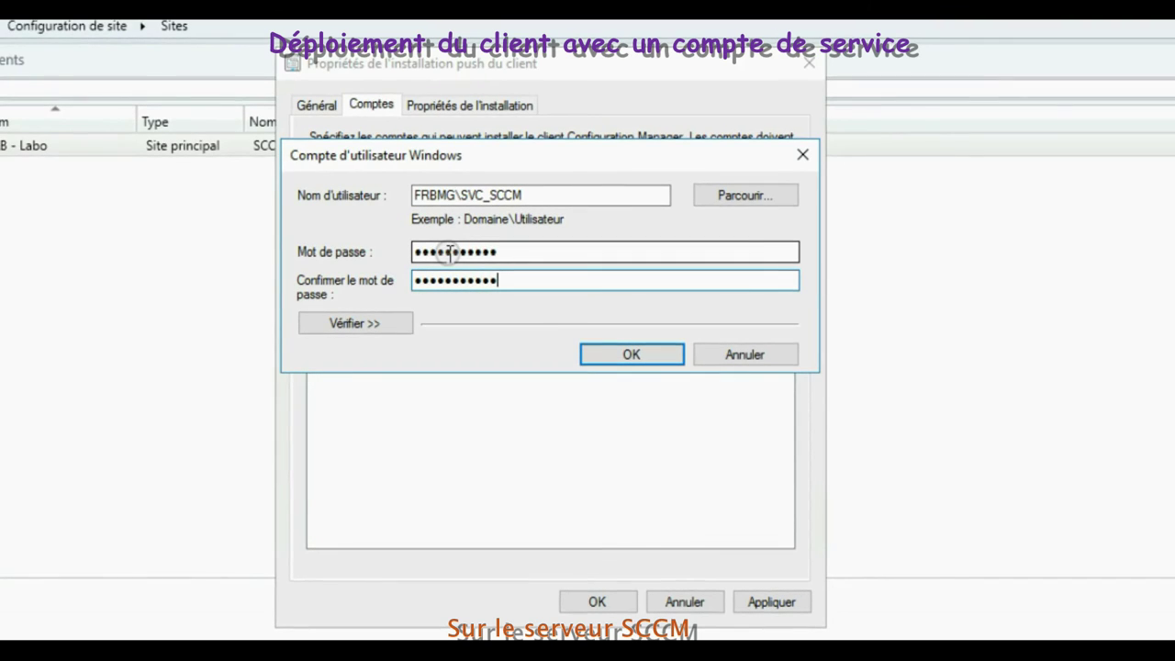
click(332, 324)
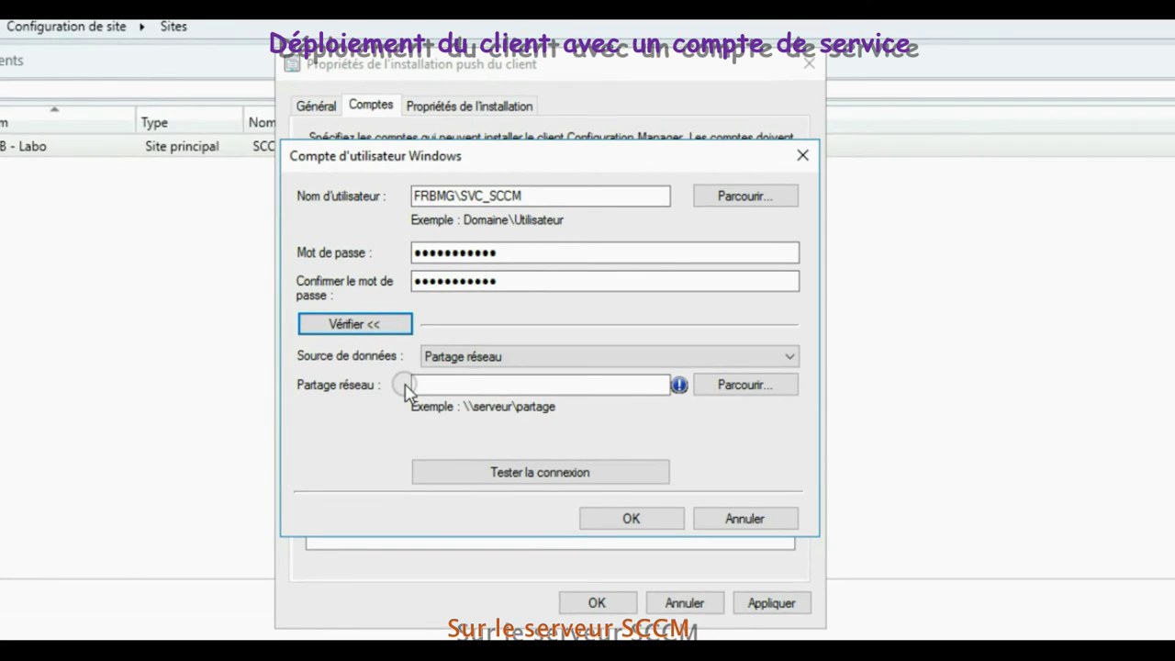
click(455, 384)
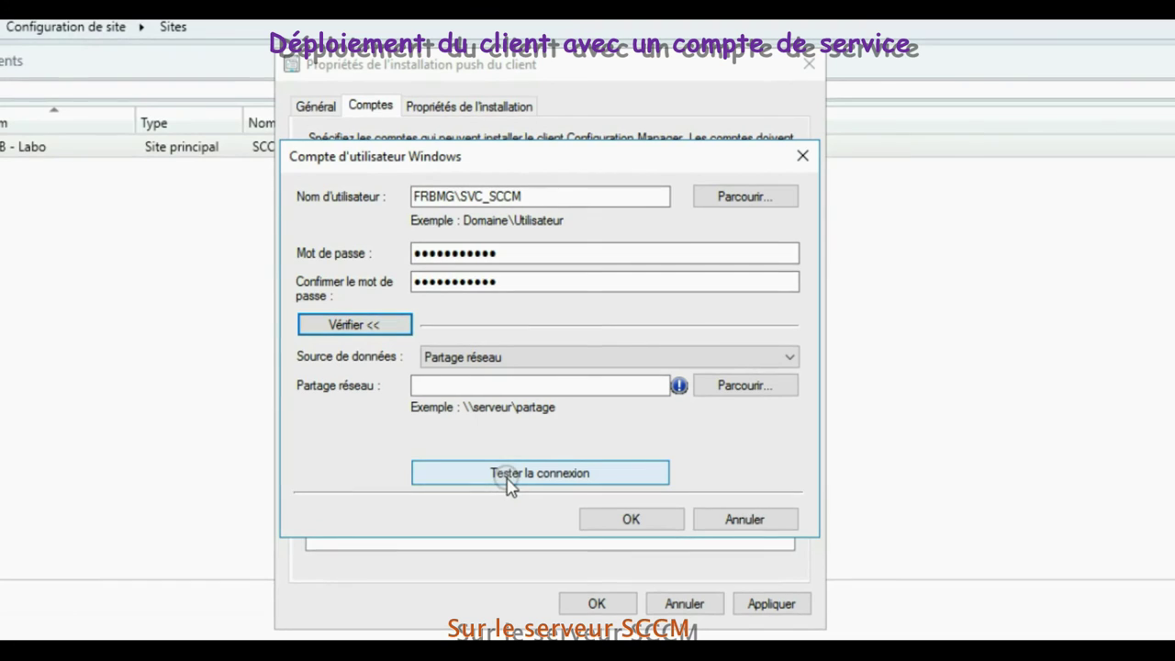
click(367, 326)
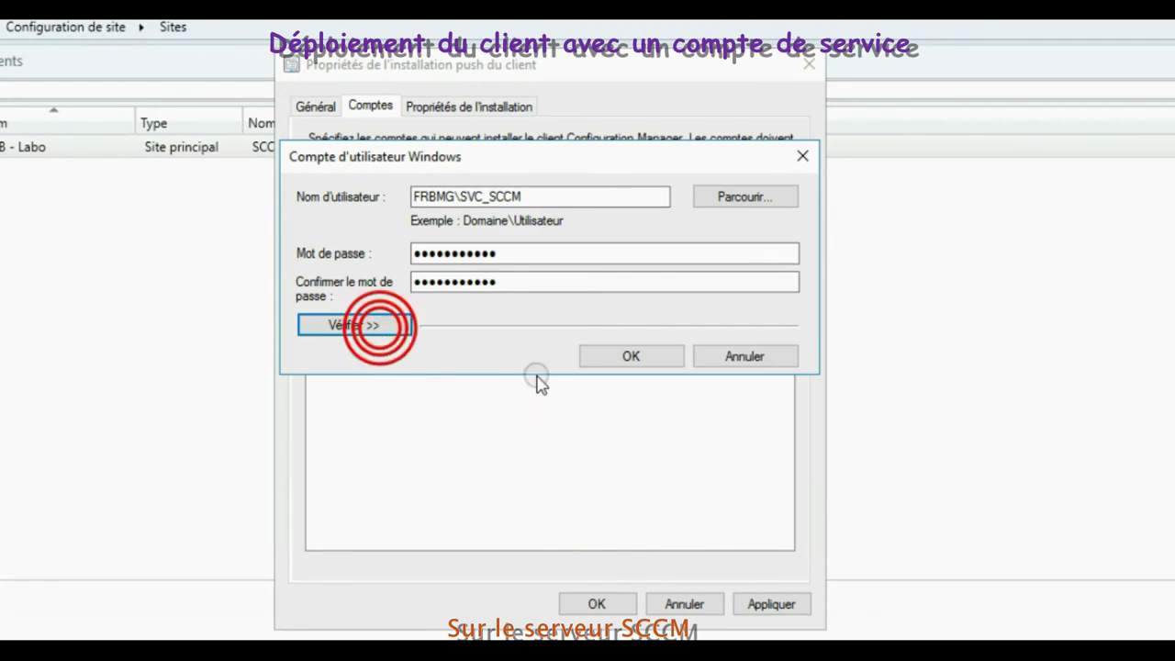
Add FRBMG\SVC_SCCM to the push installation accounts, apply the change and show the client installation properties
click(629, 356)
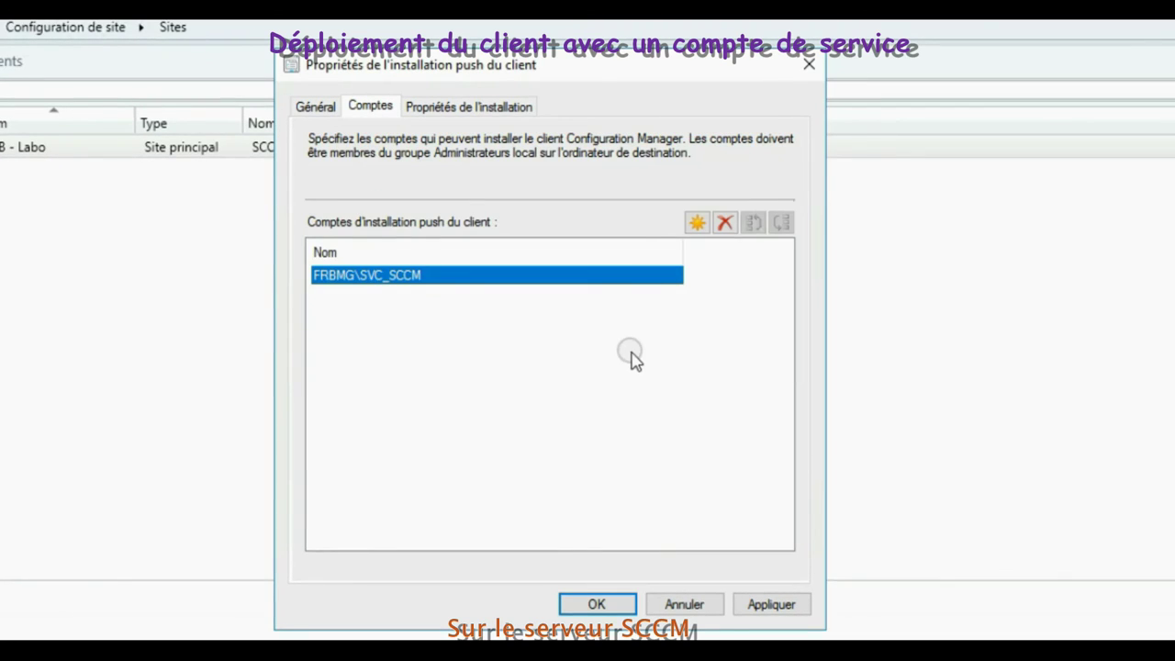
click(776, 602)
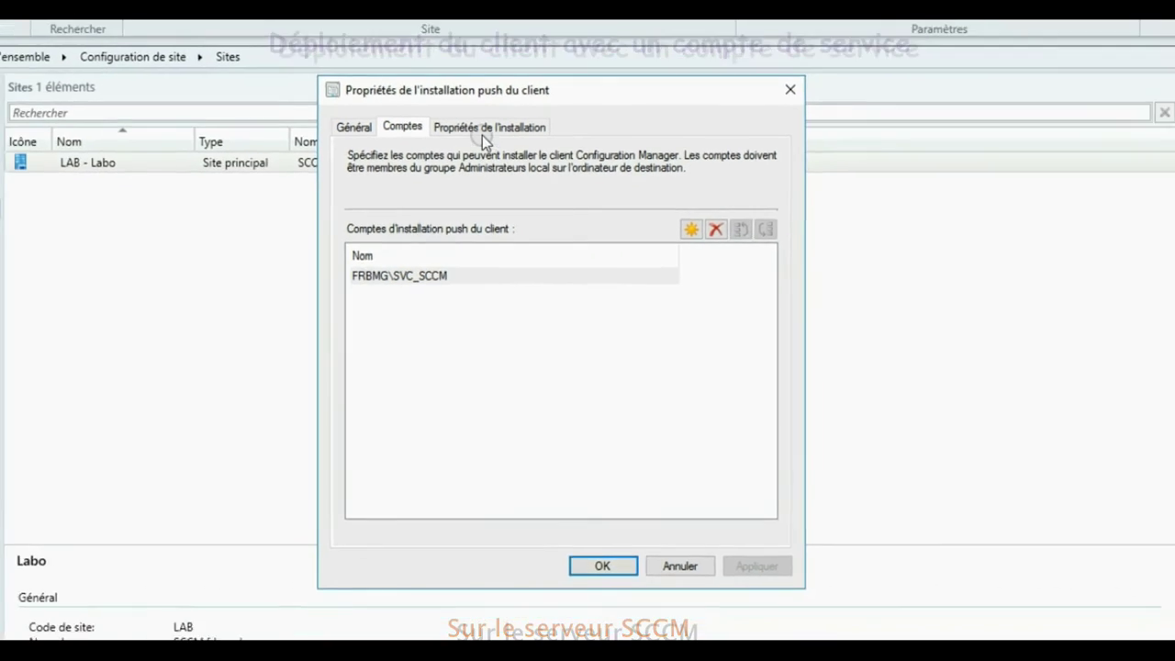
click(468, 106)
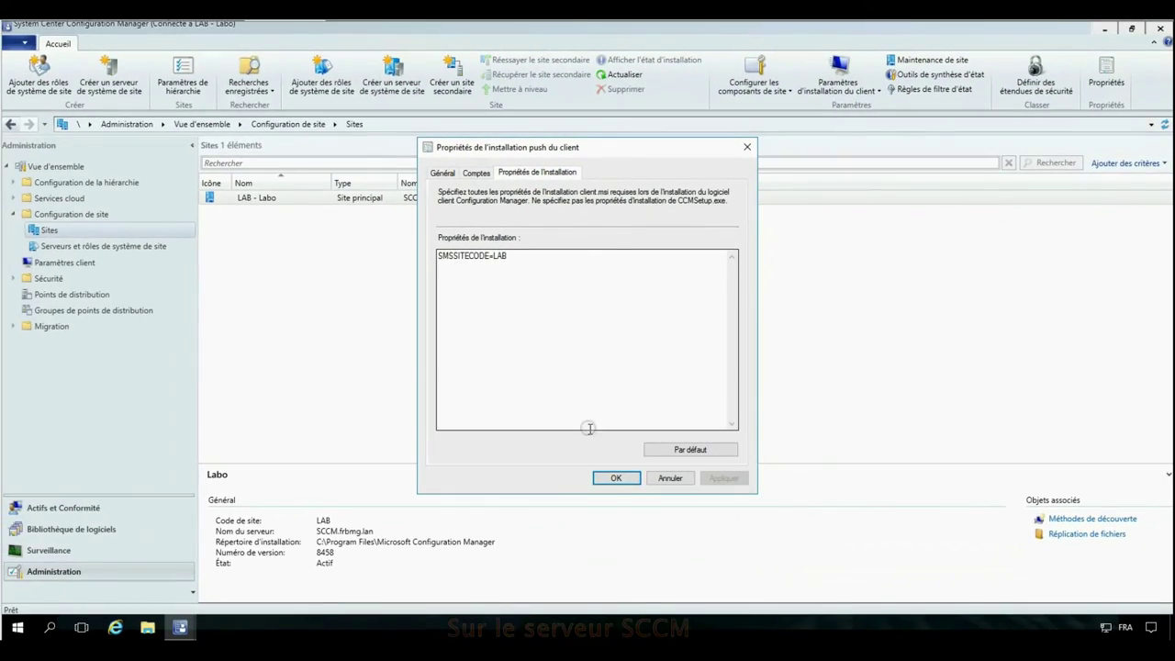
Accept the client push installation properties with SMSSITECODE=LAB as the installation property
click(616, 478)
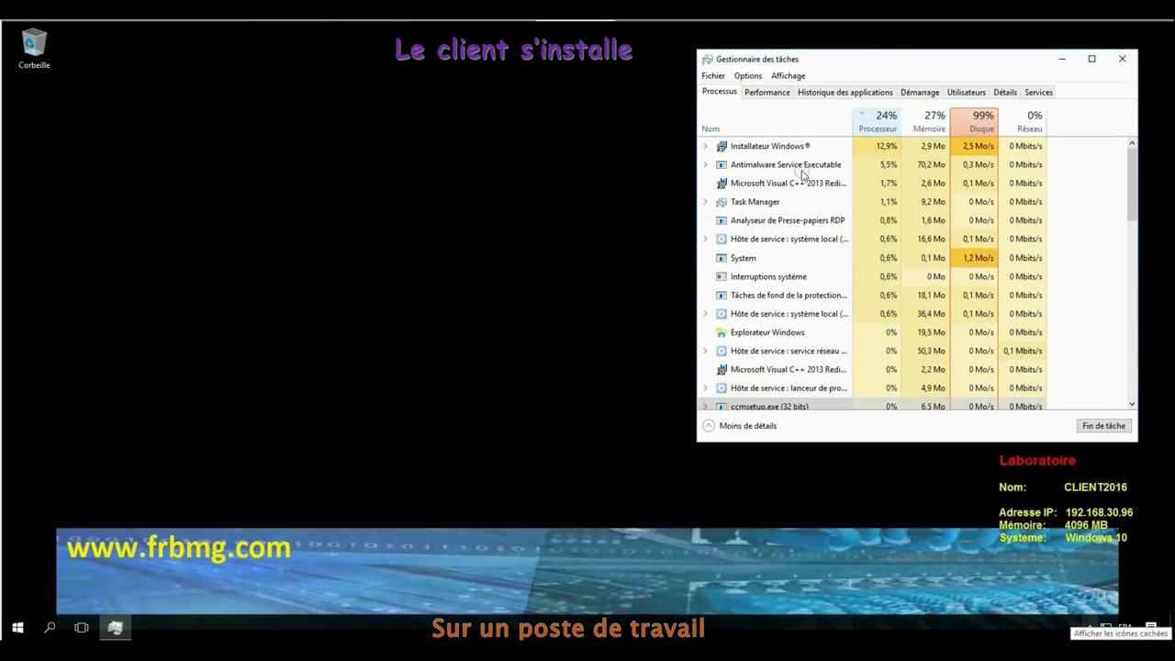
On the CLIENT2016 workstation, switch to File Explorer and browse to the C:\Windows\ccmsetup folder to check the client installation files
click(16, 630)
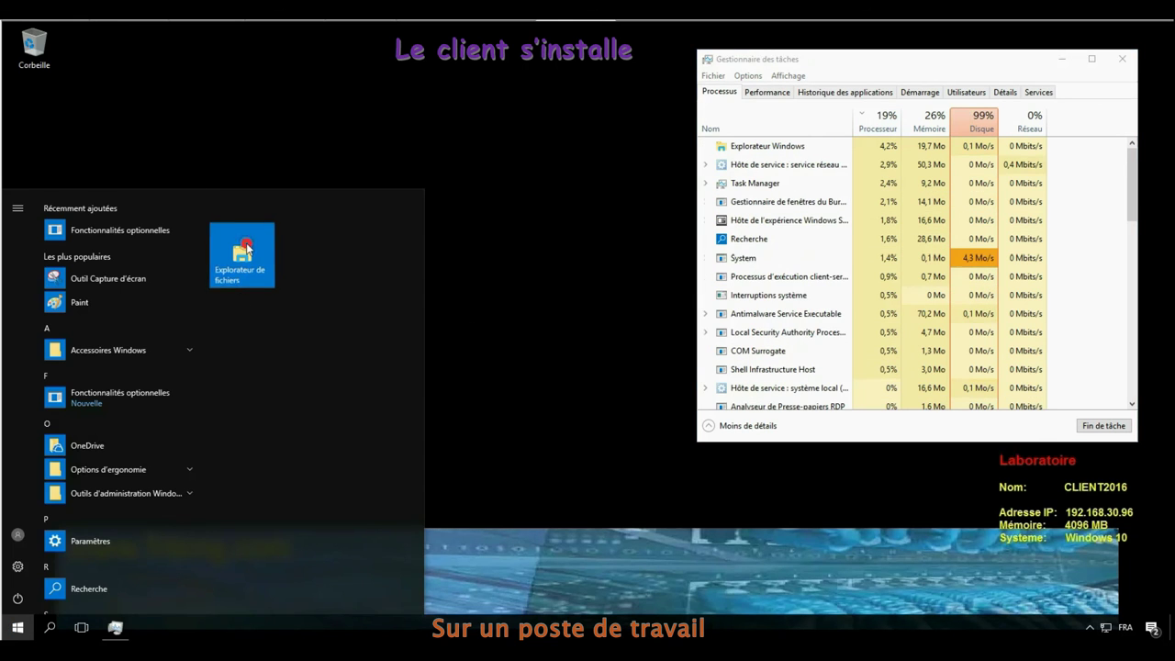
click(242, 250)
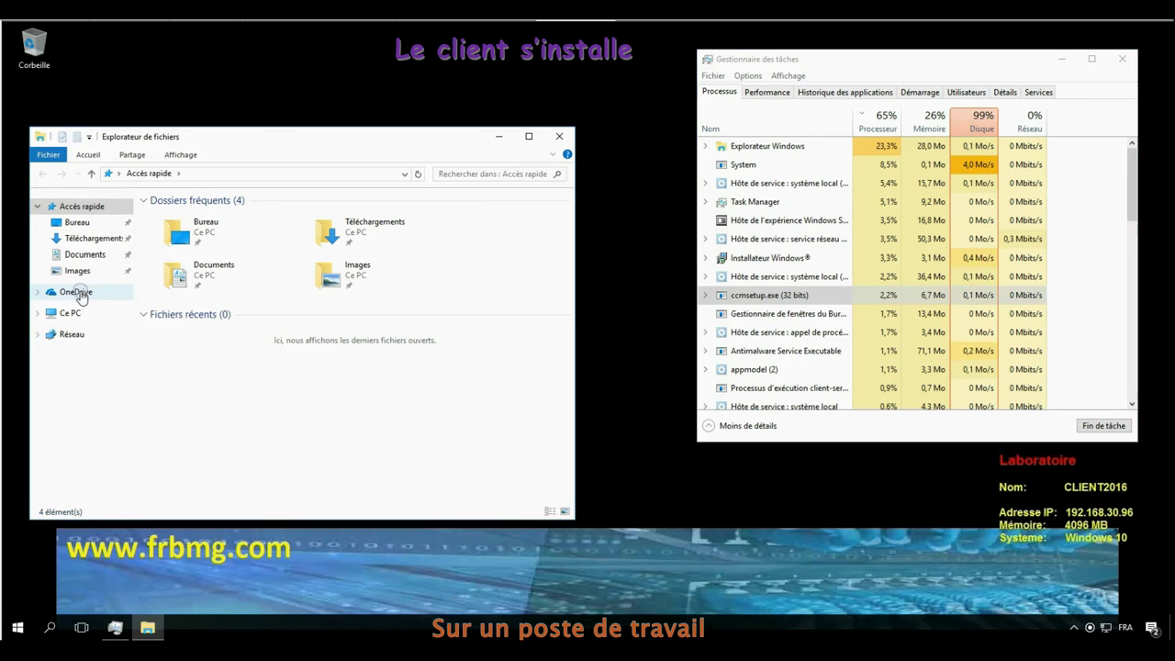
click(70, 313)
double_click(229, 354)
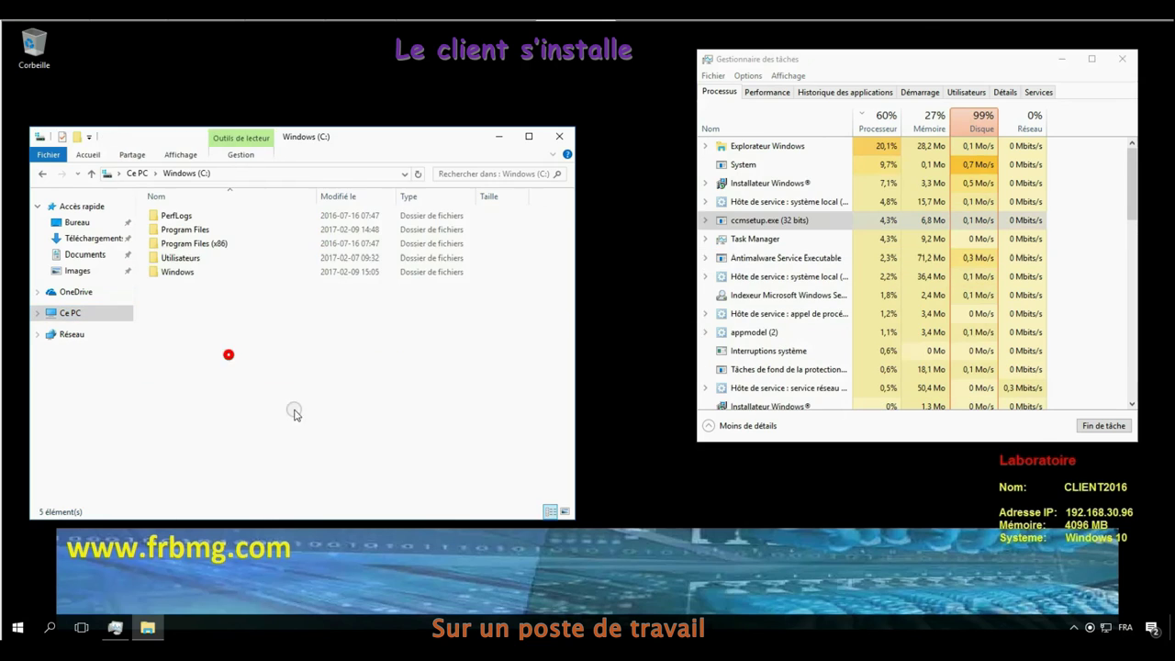
double_click(179, 274)
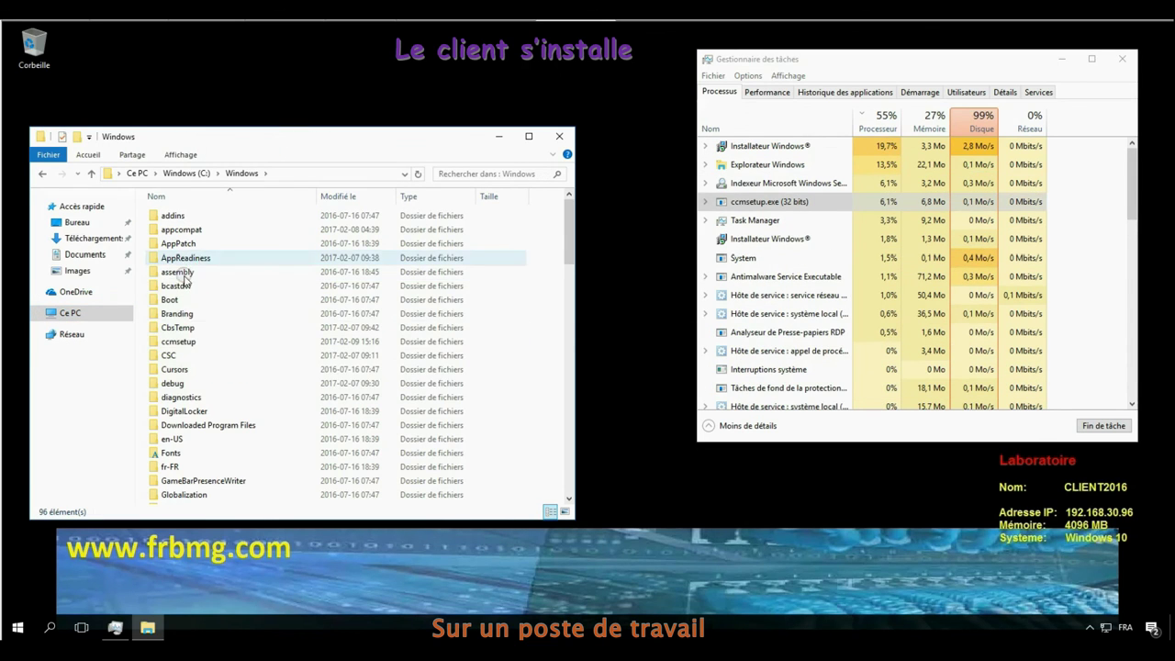
double_click(177, 342)
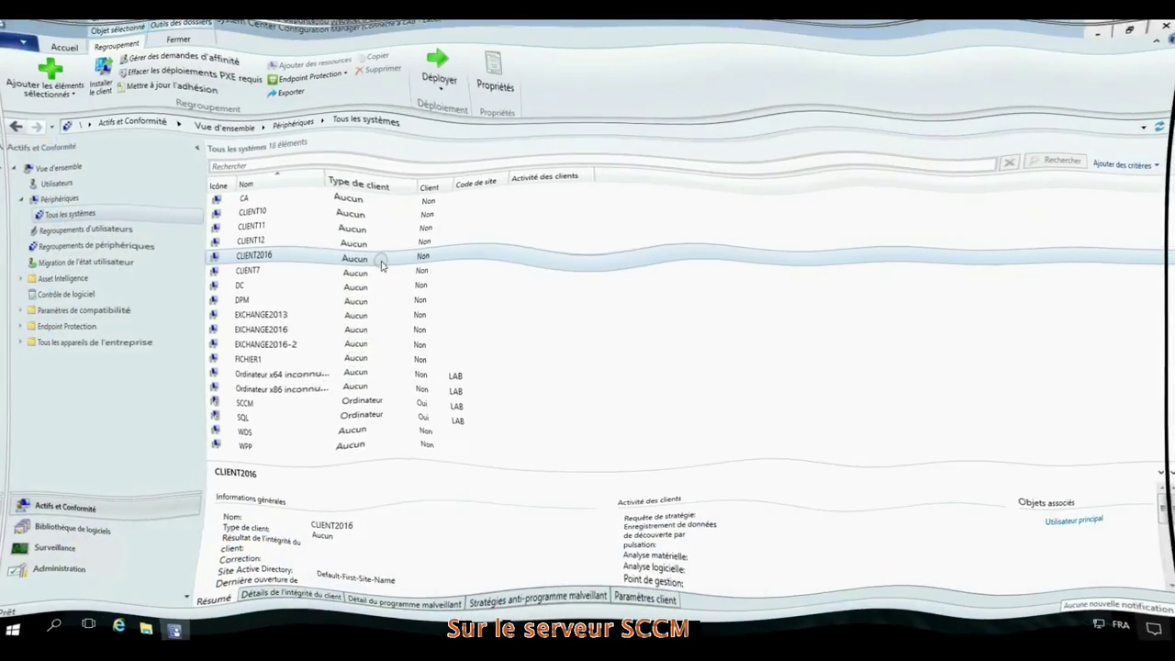
Back in the Configuration Manager console on the SCCM server, refresh the Tous les systèmes device list and select CLIENT2016
click(1164, 124)
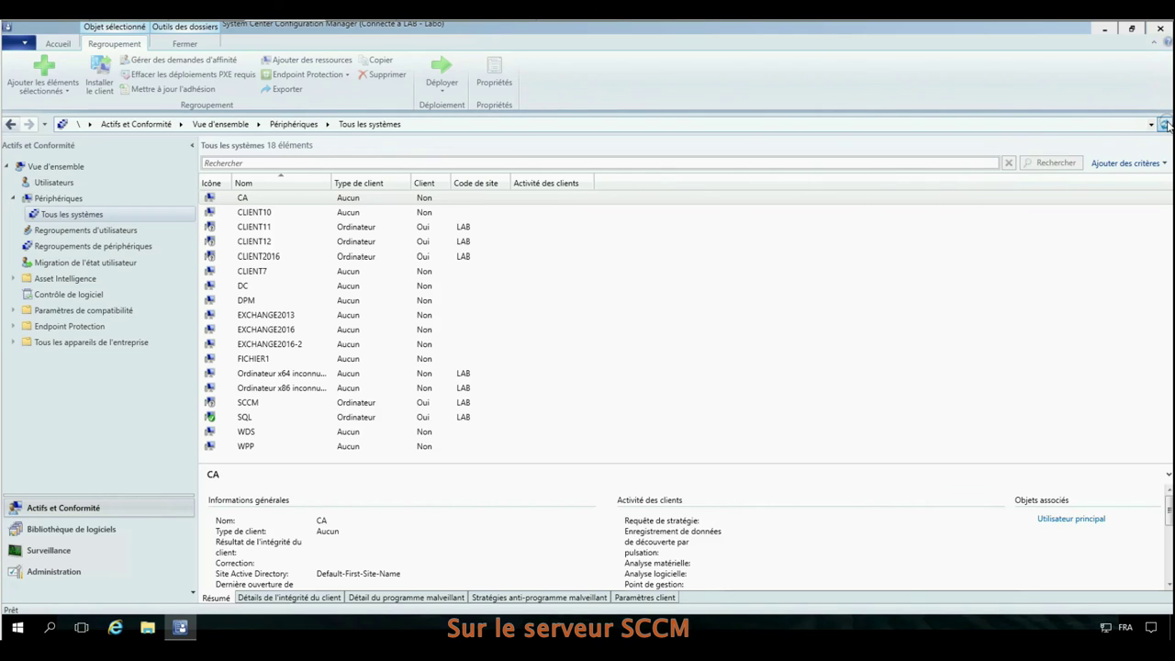
click(450, 257)
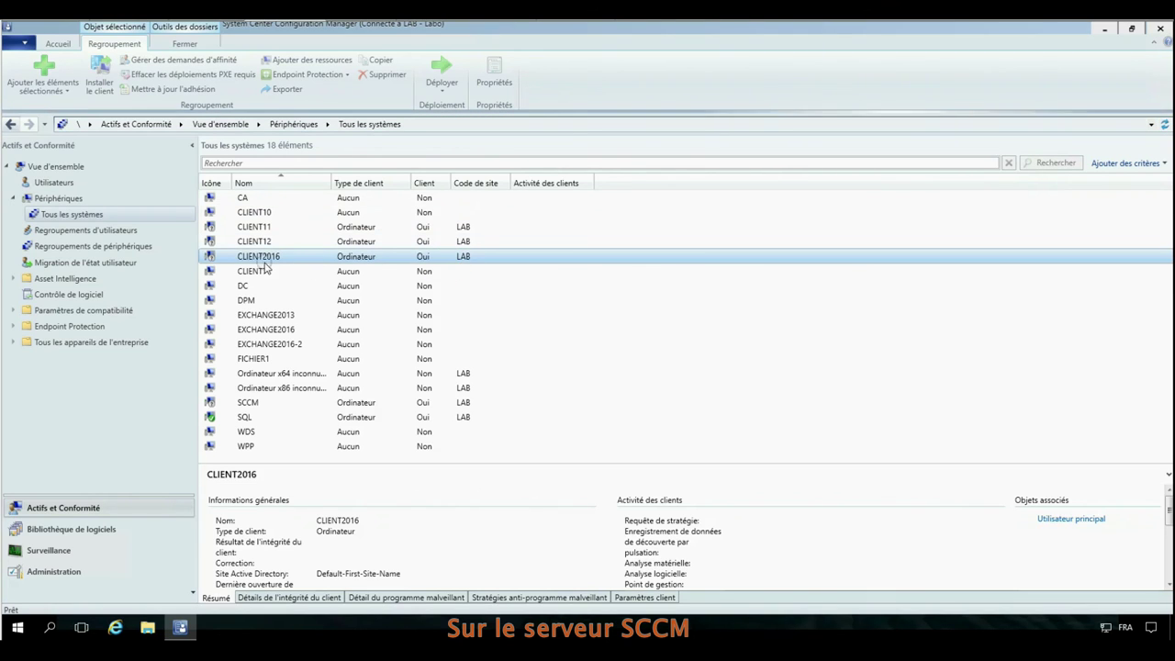